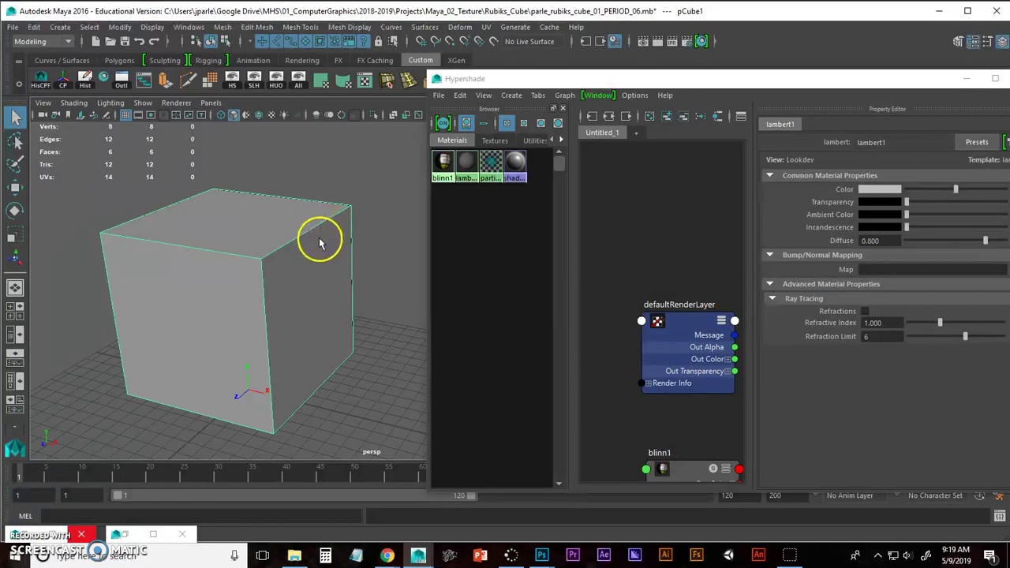
Step: Read the first line of the Rubik's Cube directions and check the width, height and depth in Maya's polygon cube options
key("alt+Tab")
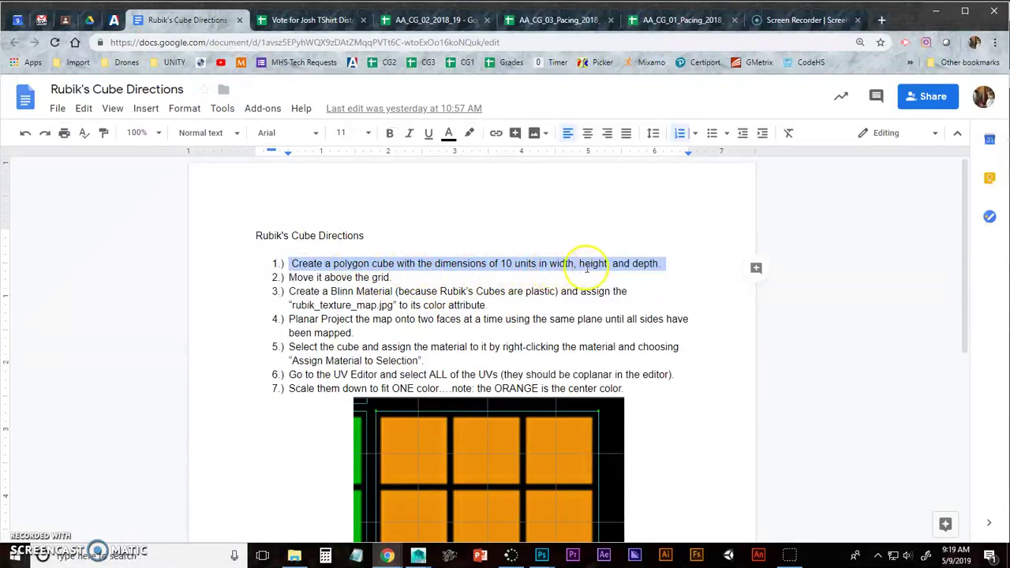
key("alt+Tab")
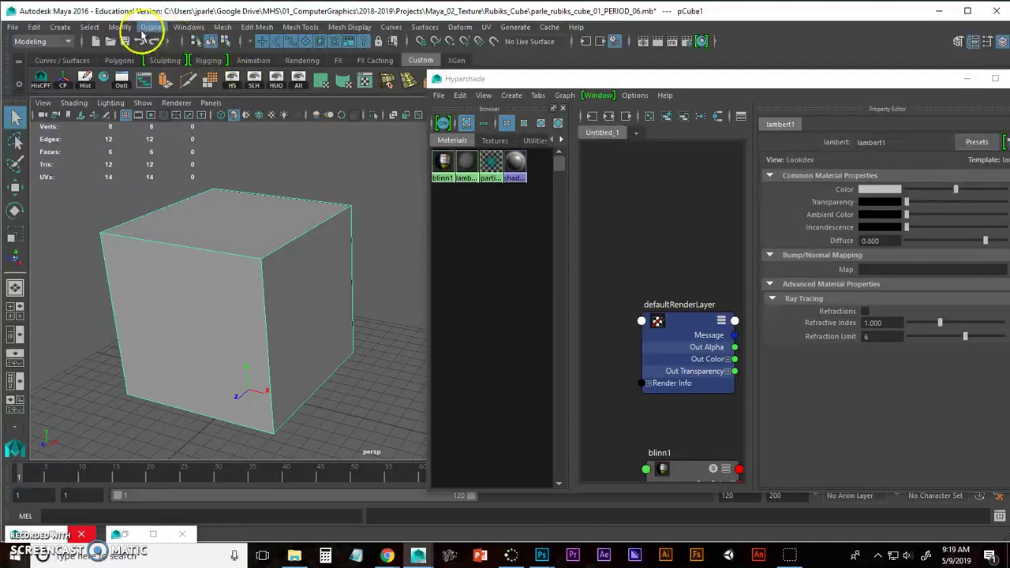
left_click(60, 26)
mouse_move(86, 73)
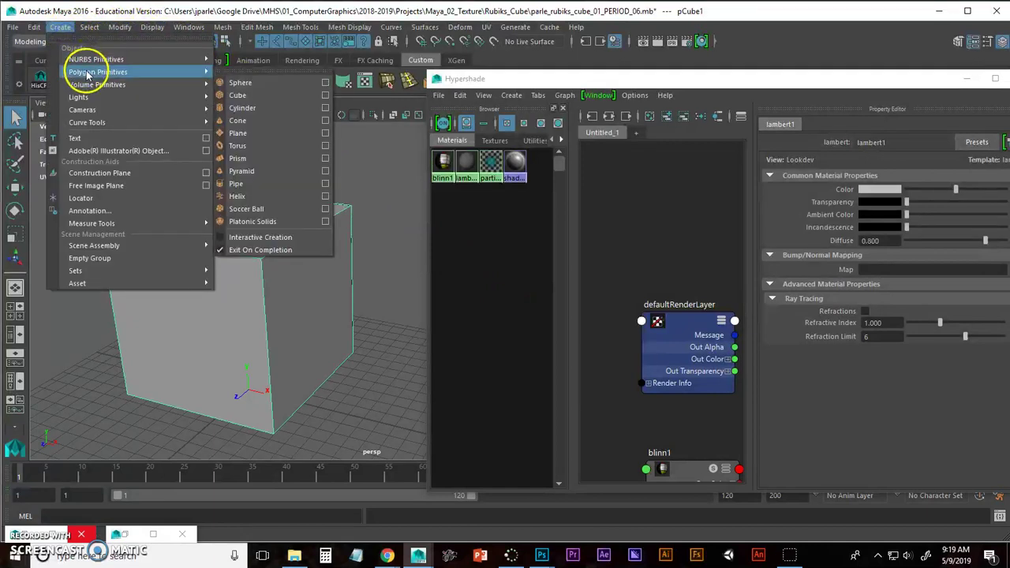
left_click(325, 95)
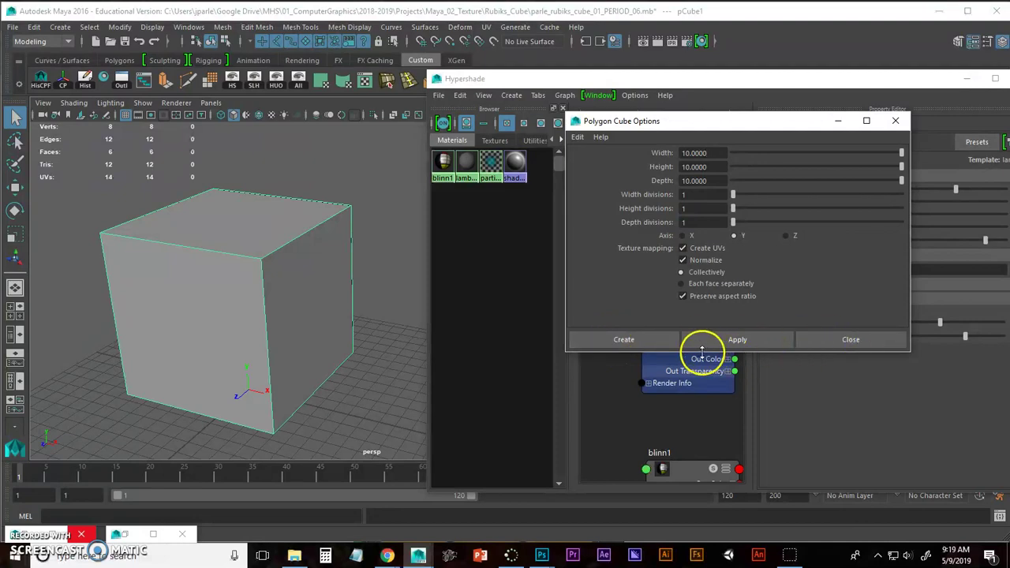
left_click(812, 341)
Step: Read the second line of the directions document, and examine the cube's placement relative to the grid in Maya with the Move tool active
key("alt+Tab")
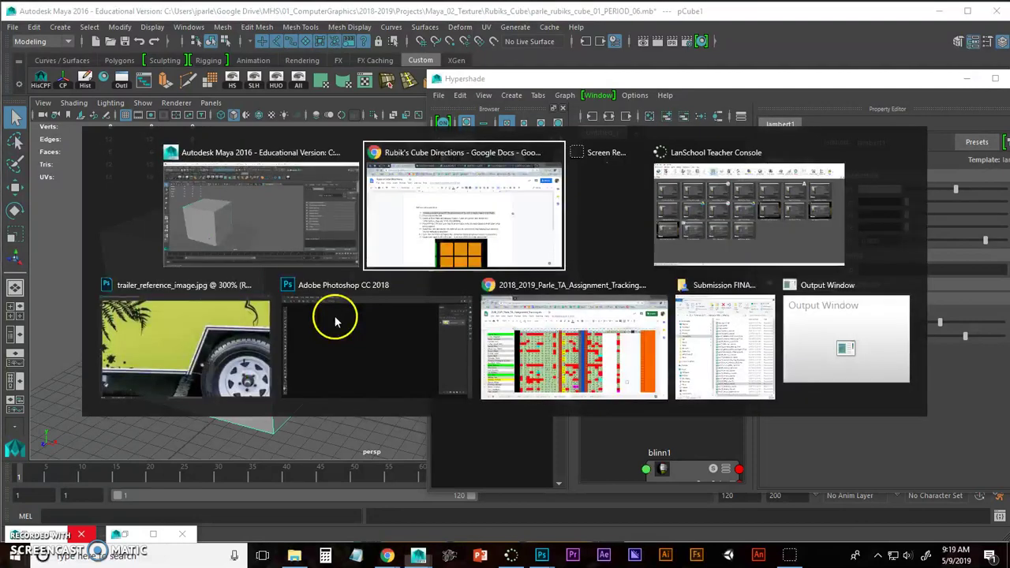
left_click(344, 277)
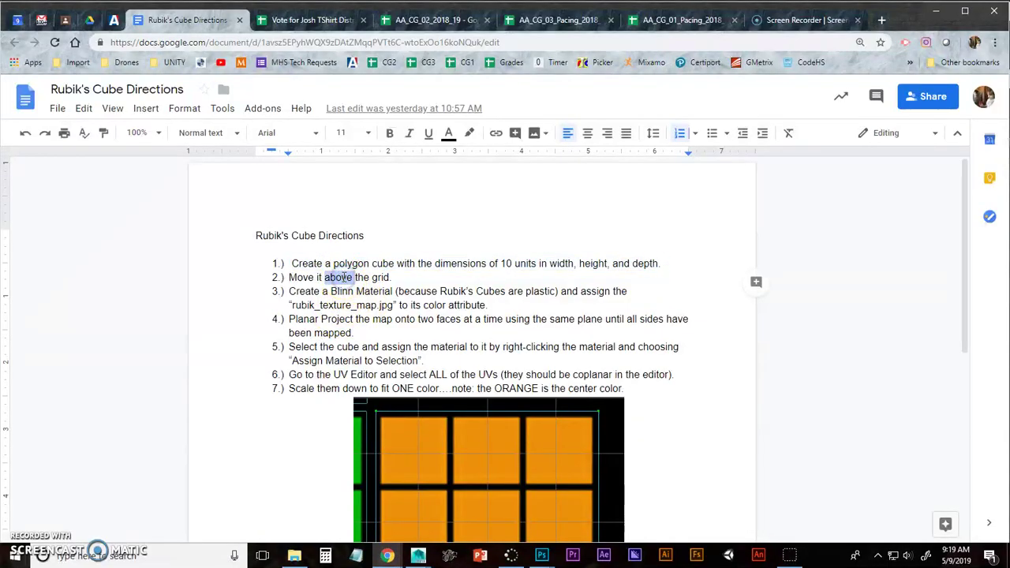
key("alt+Tab")
key("w")
left_click_drag(280, 320, 268, 386, "alt")
left_click_drag(248, 296, 267, 321, "alt")
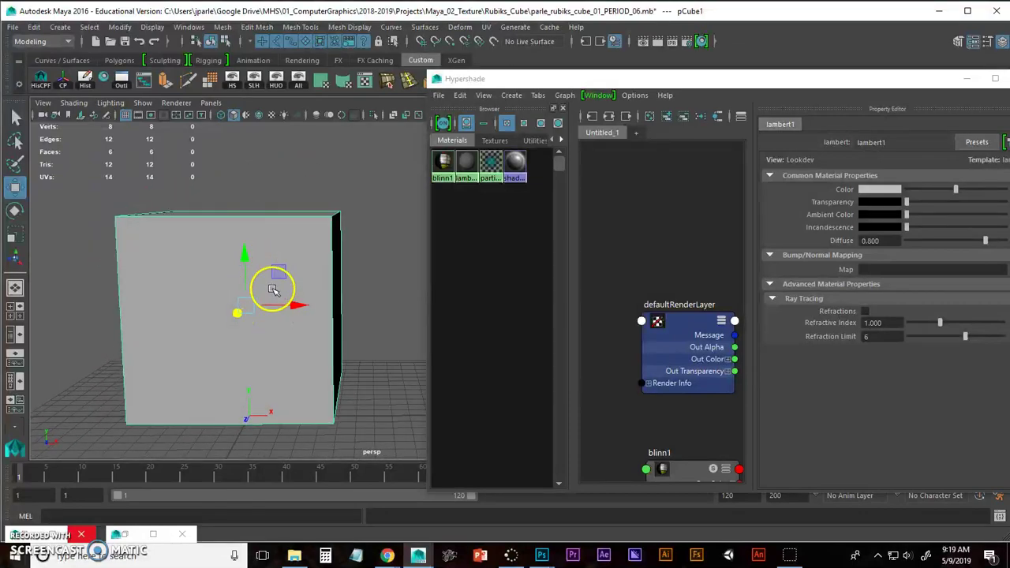
Step: Read the Blinn material instruction in the directions document, and locate the Blinn material creation option in Maya's Hypershade
key("alt+Tab")
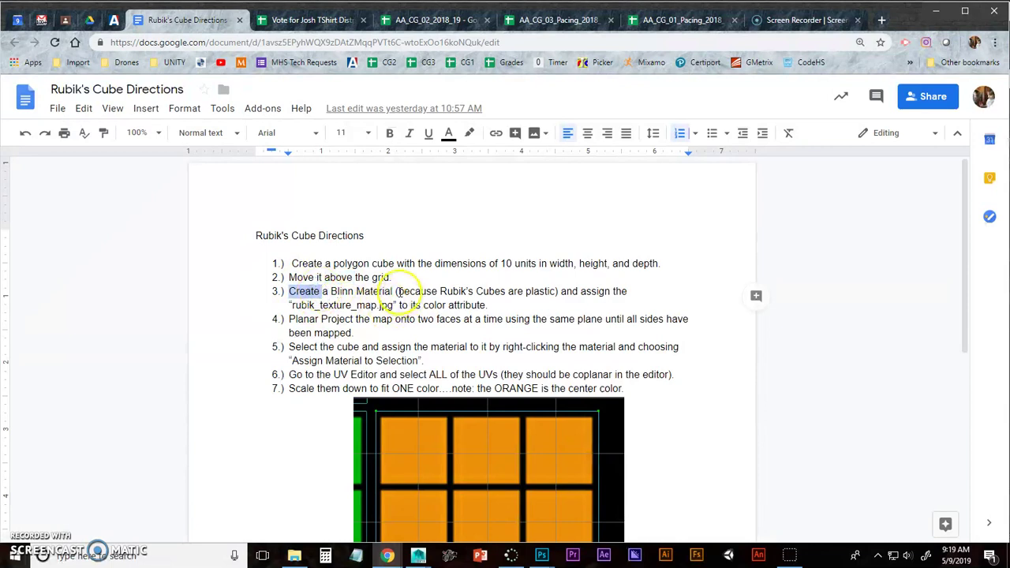
left_click_drag(398, 292, 509, 292)
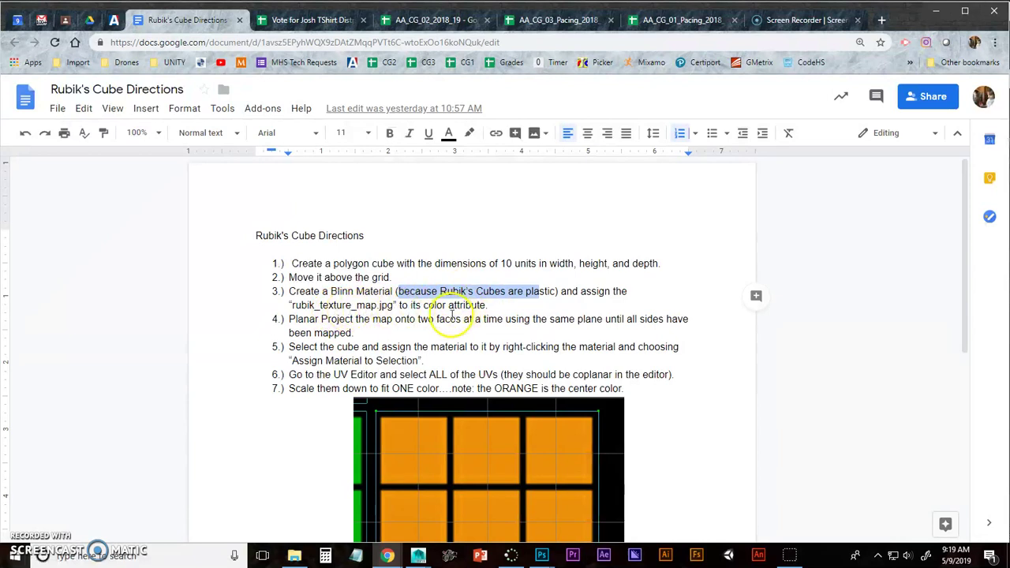
key("alt+Tab")
left_click(444, 166)
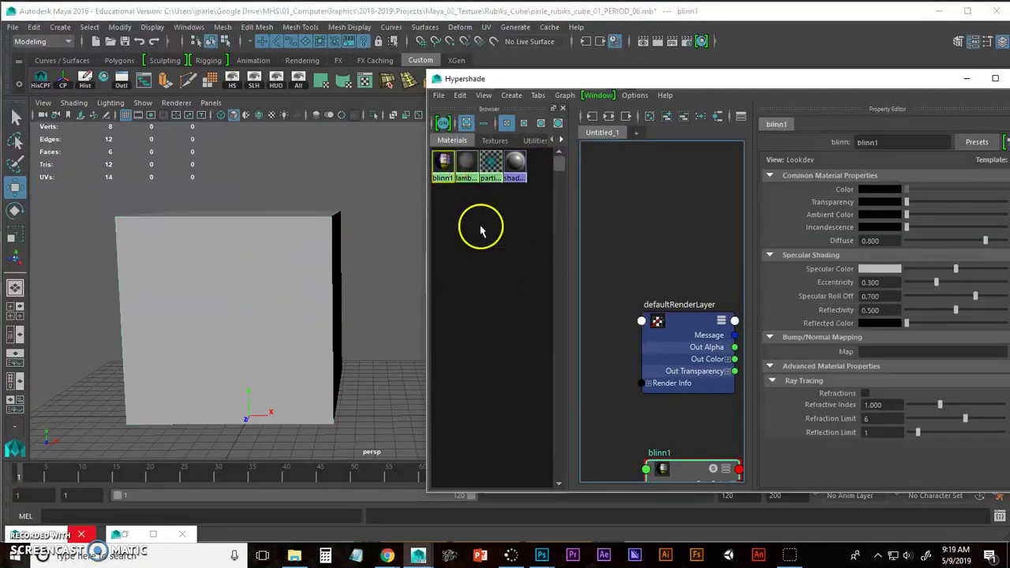
left_click(512, 97)
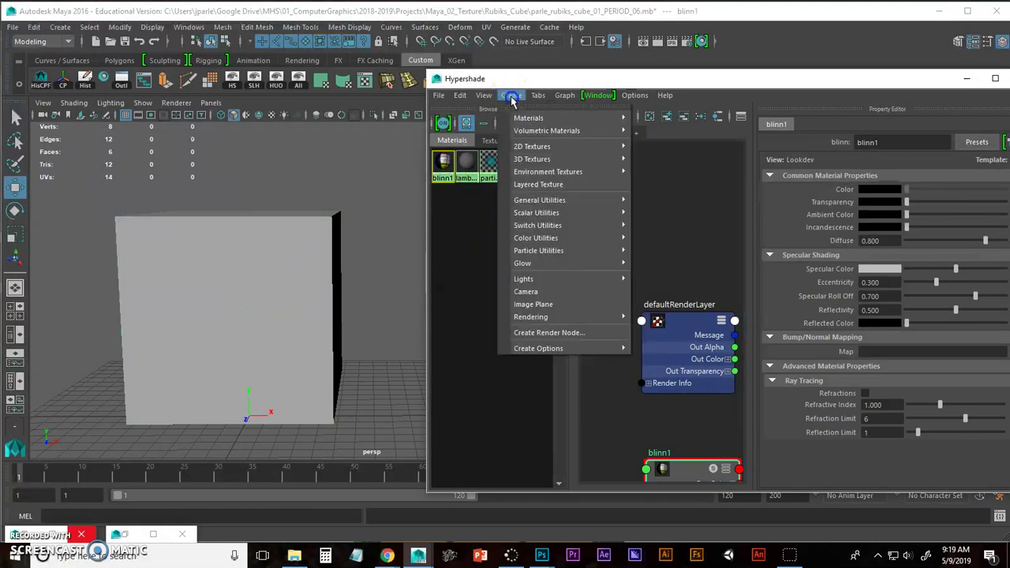
mouse_move(520, 117)
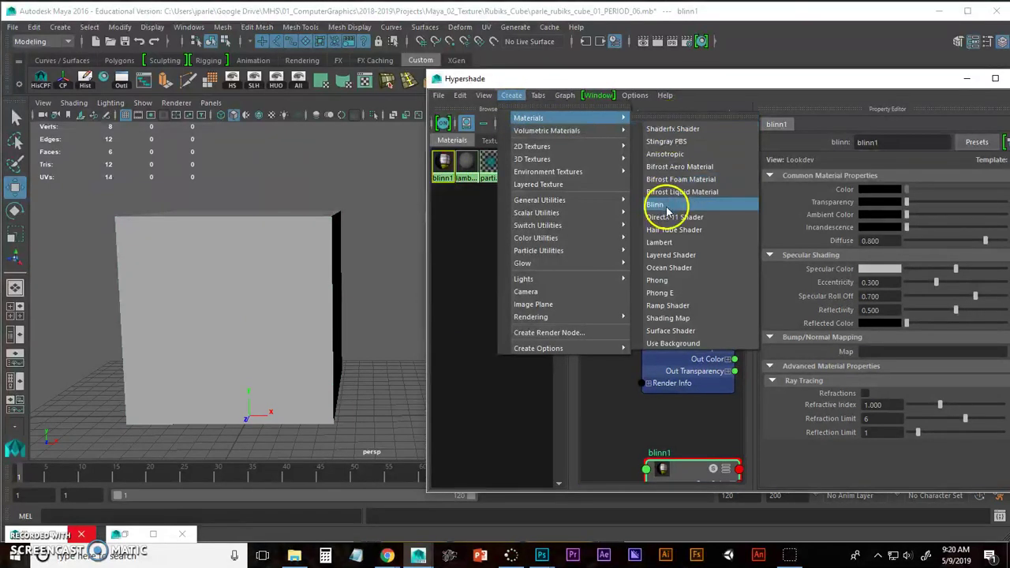
left_click(658, 89)
Step: Examine the image file connected to the blinn1 material's color attribute and the folder holding the texture maps
left_click_drag(655, 81, 584, 82)
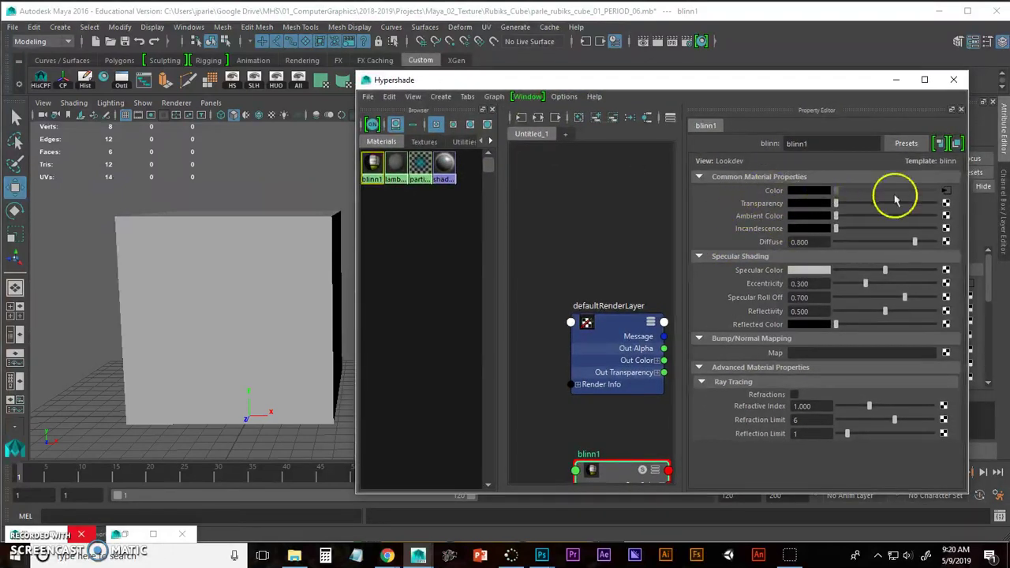
left_click(946, 191)
left_click(953, 197)
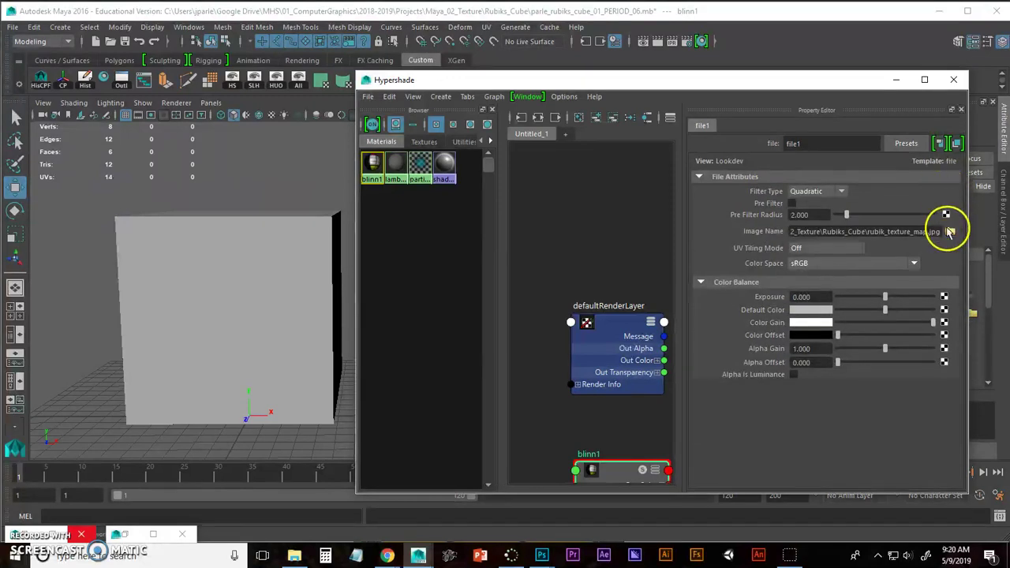
left_click(950, 233)
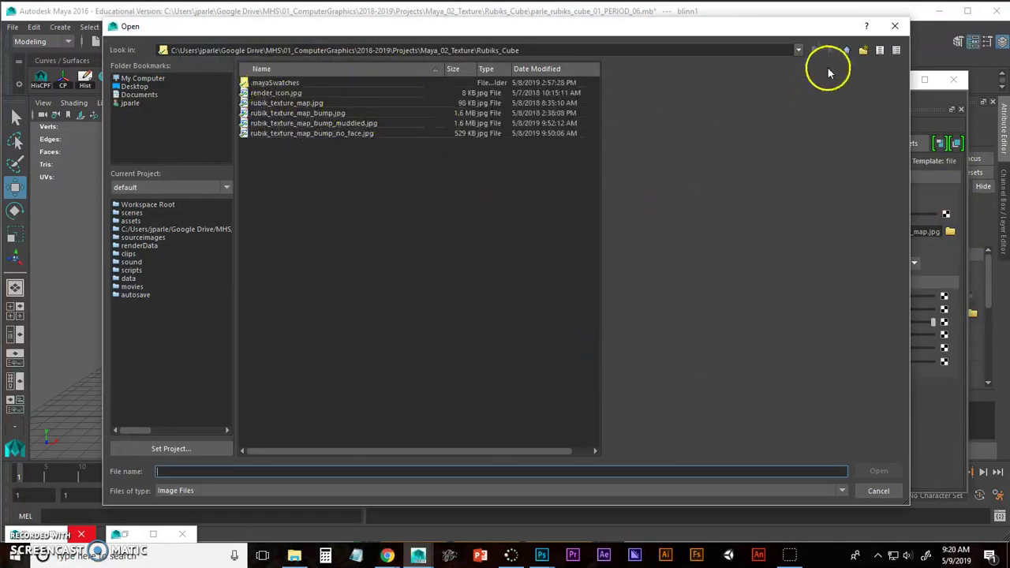
left_click(897, 28)
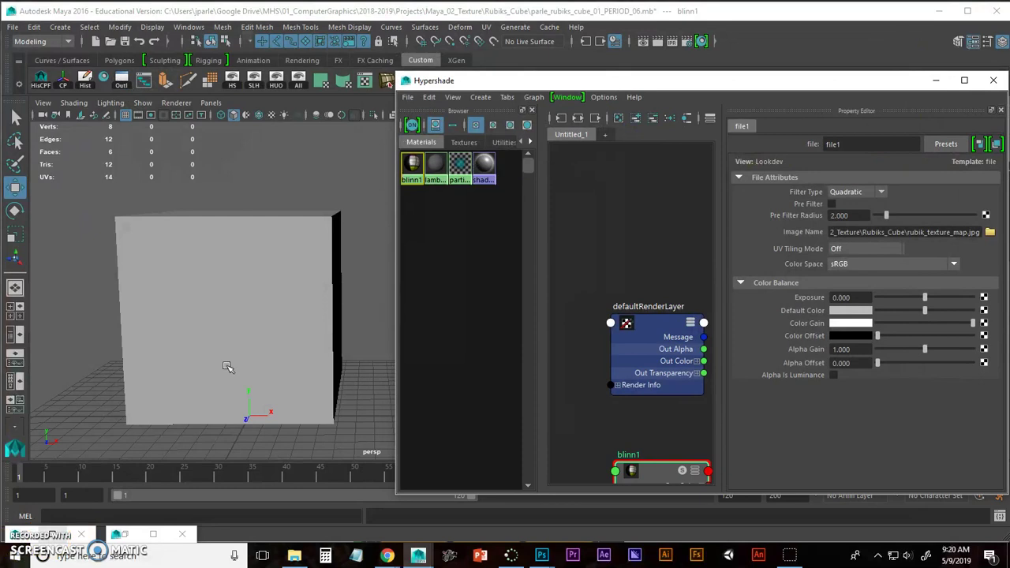
Step: Read the planar projection instruction in the directions document, and examine the cube's opposite faces and axes in Maya
key("alt+Tab")
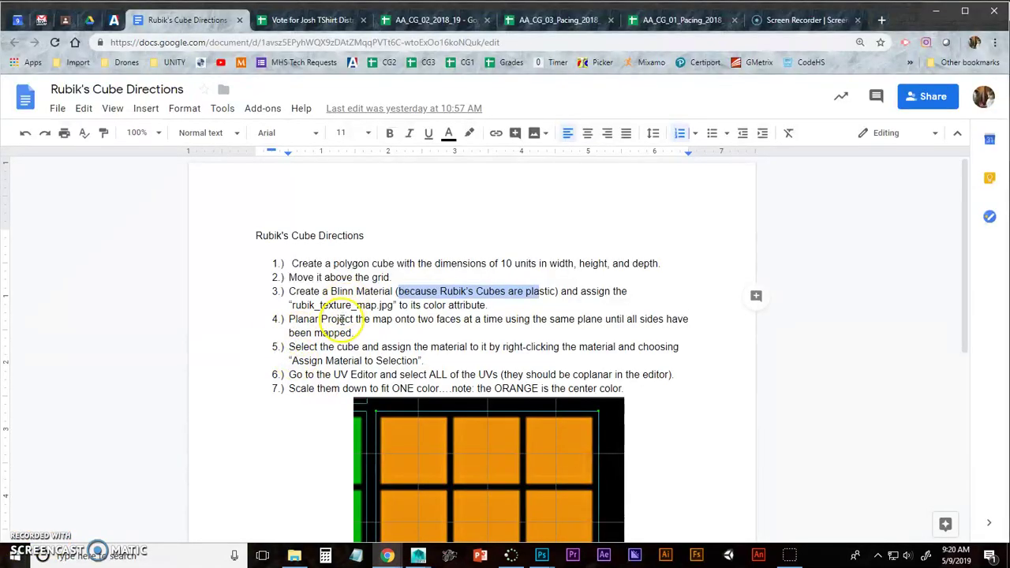
double_click(341, 319)
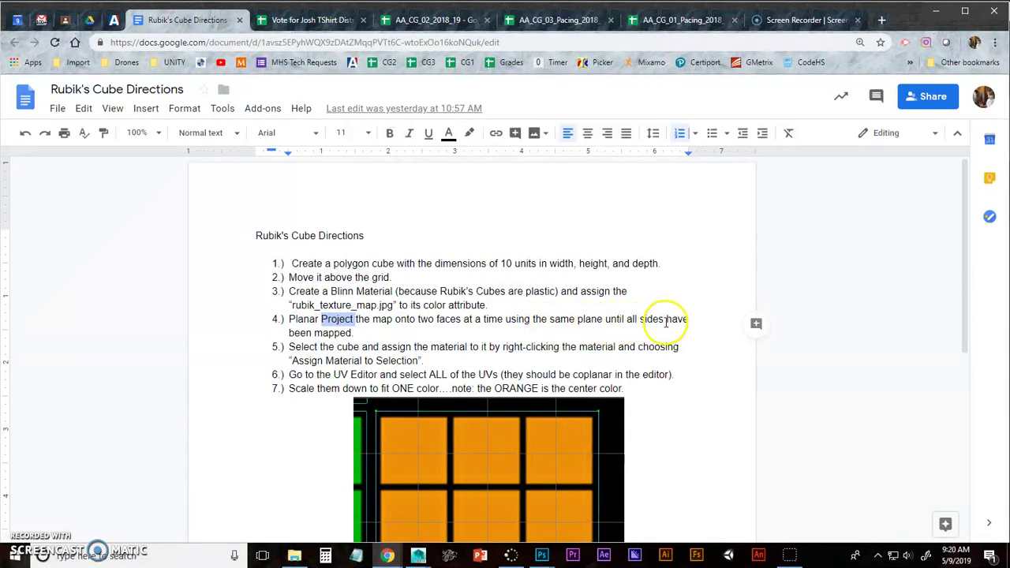
key("alt+Tab")
left_click(308, 325)
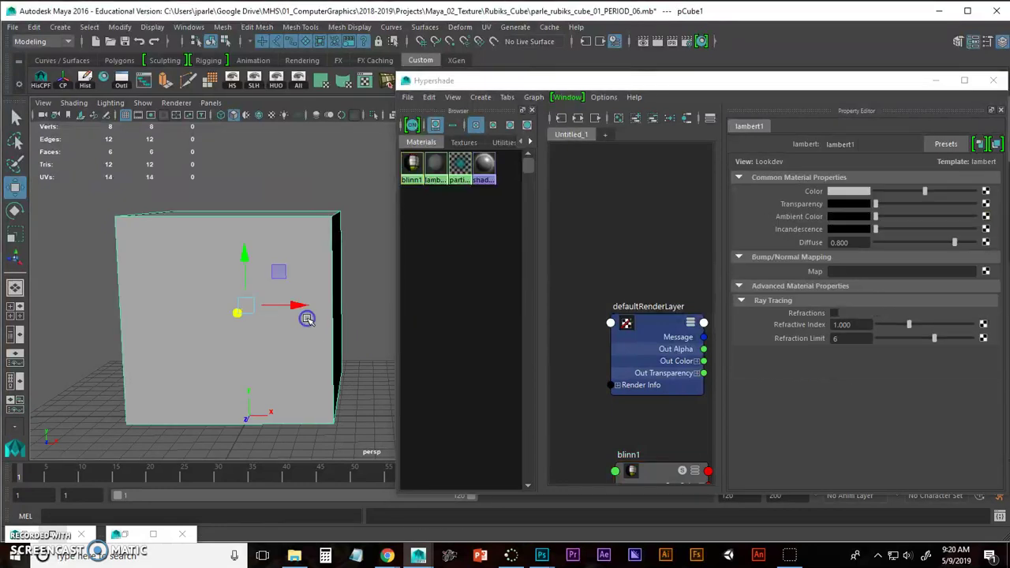
left_click_drag(309, 326, 285, 326, "alt")
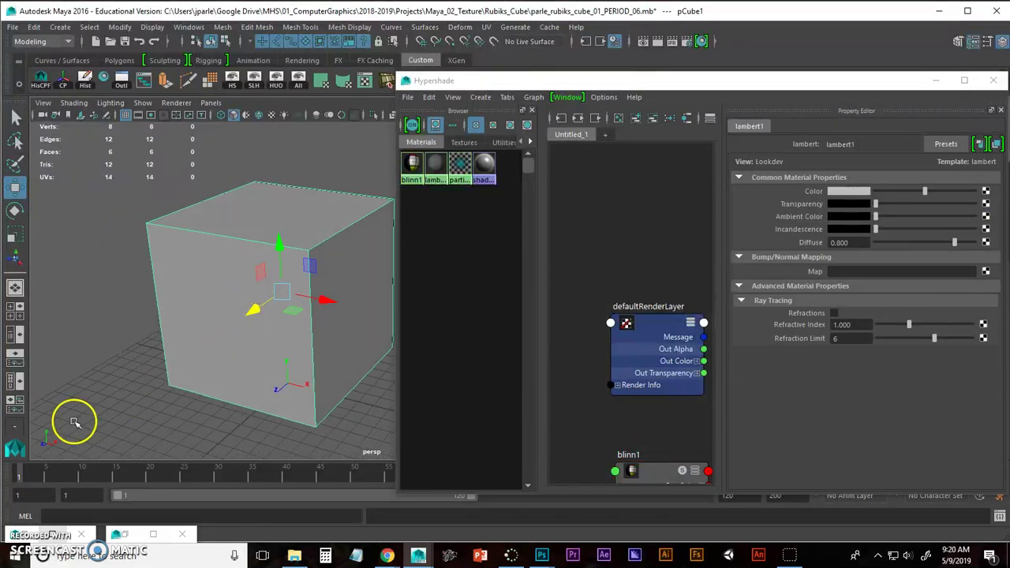
left_click_drag(197, 374, 221, 366, "alt")
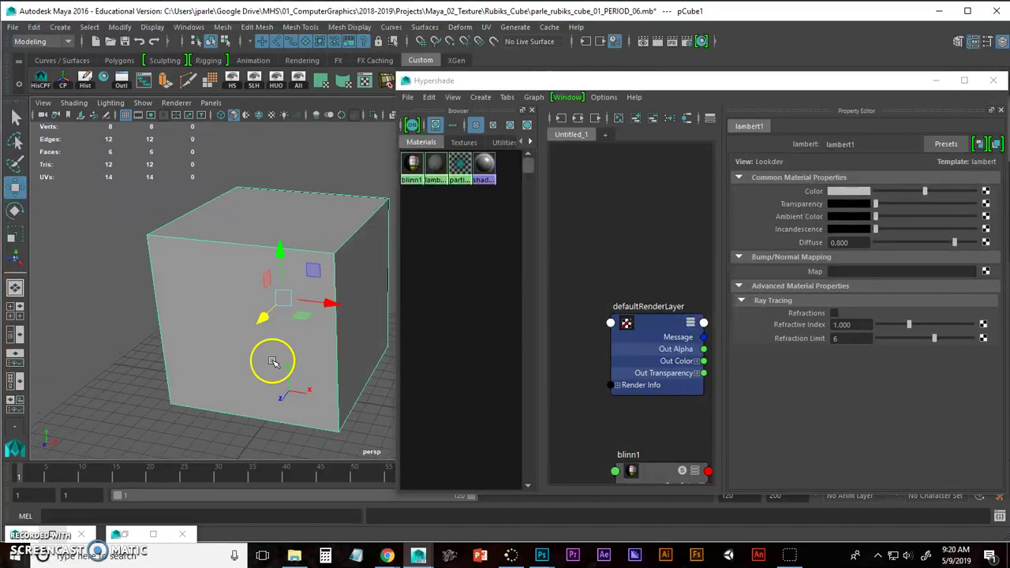
left_click_drag(323, 314, 257, 299, "alt")
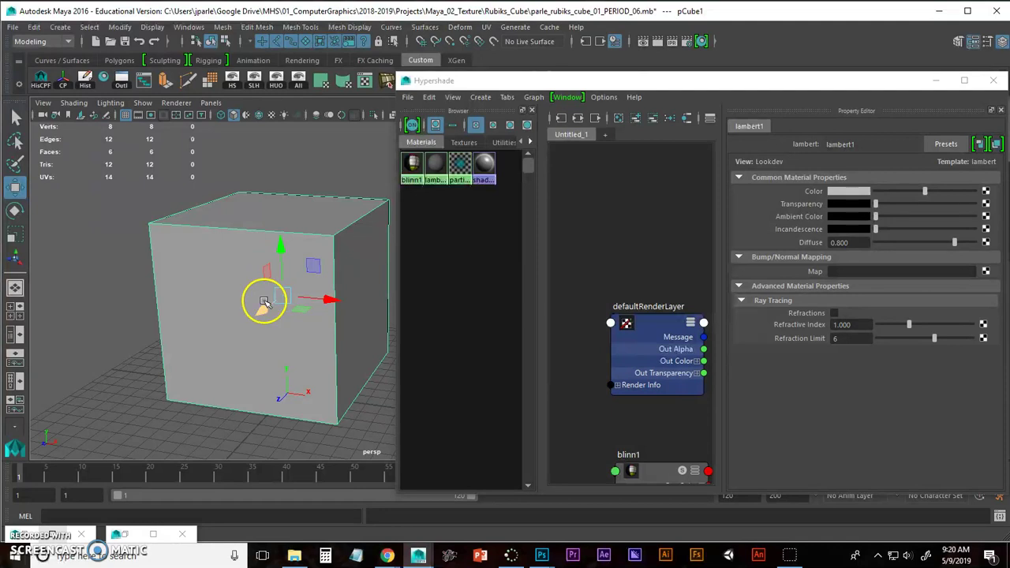
left_click_drag(261, 307, 274, 273, "alt")
key("q")
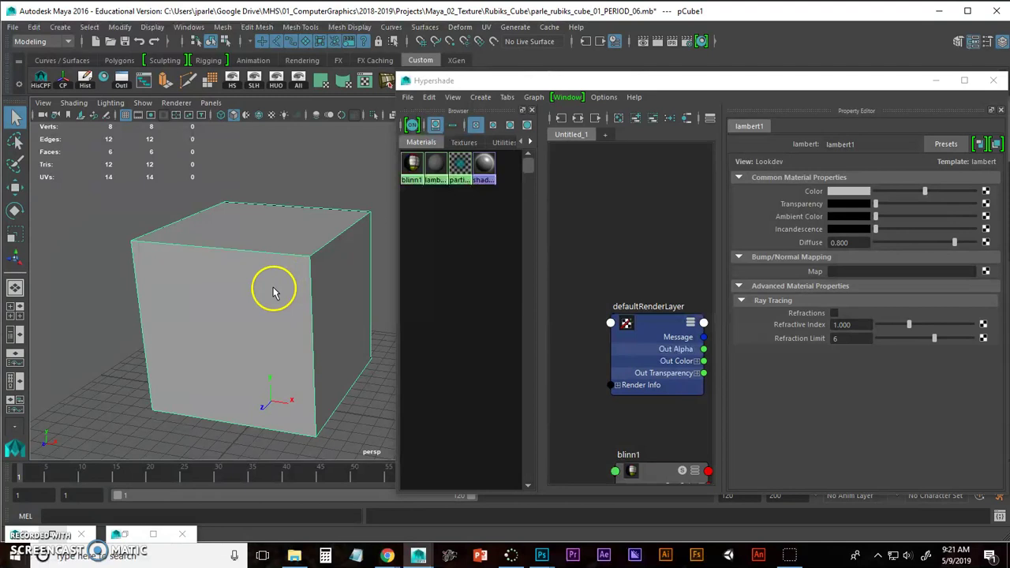
Step: Planar map the cube's front and back faces together, projecting from the Z axis with a bounding box fit
key("F11")
left_click(274, 290)
left_click_drag(303, 302, 164, 300, "alt")
left_click_drag(338, 270, 329, 221, "alt")
left_click(289, 289, "shift")
left_click(490, 27)
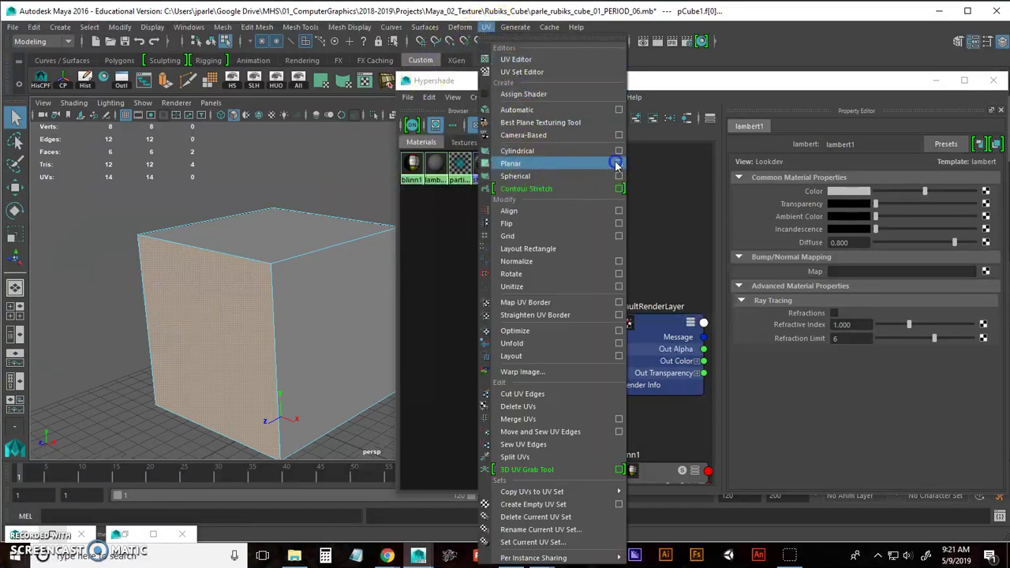
left_click(618, 164)
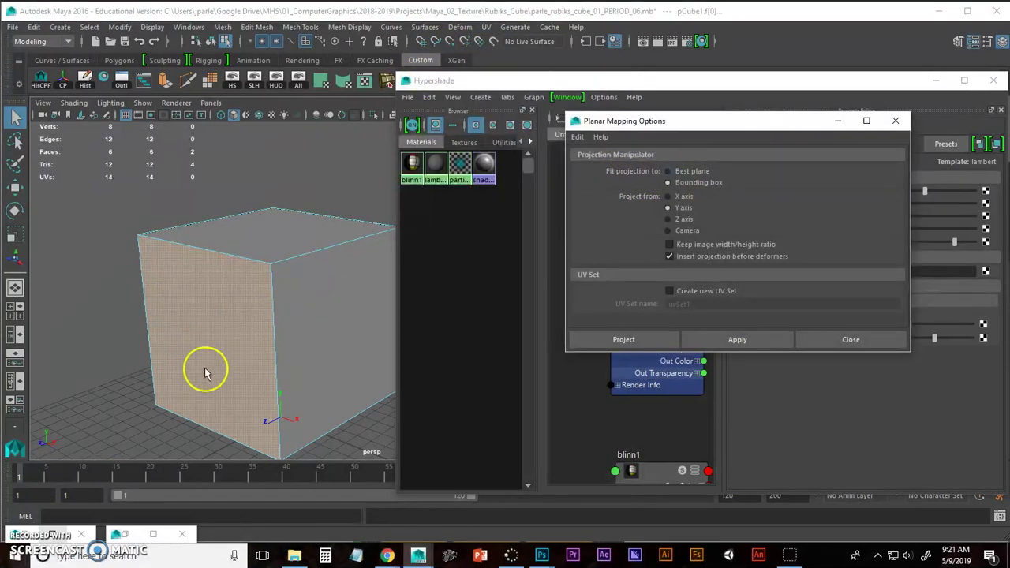
left_click(623, 340)
left_click_drag(326, 298, 288, 269, "alt")
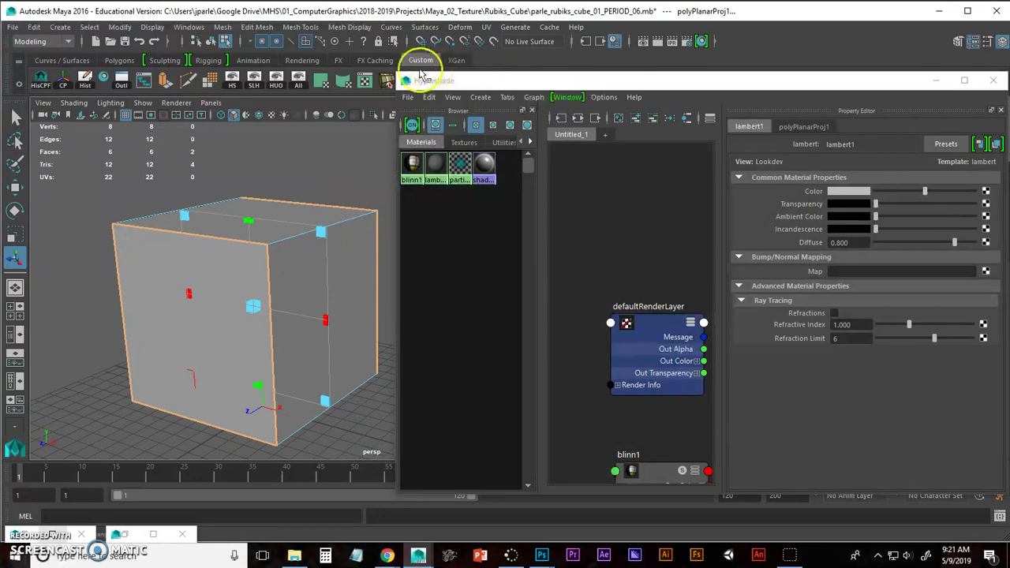
Step: Open the UV Editor beside the viewport and enlarge its view of the projected front and back face UVs
left_click_drag(398, 72, 434, 114)
left_click_drag(539, 126, 542, 137)
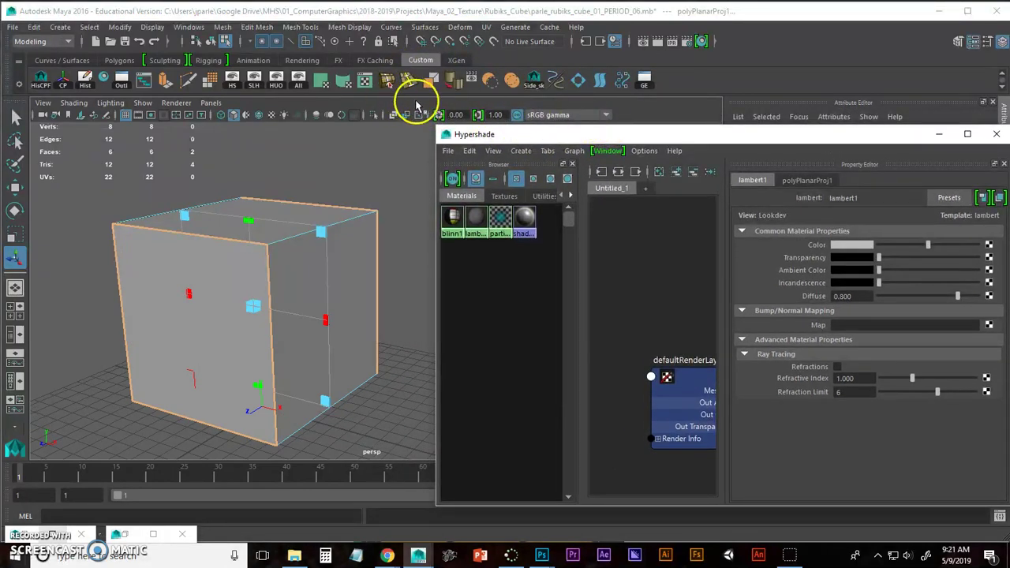
left_click(364, 82)
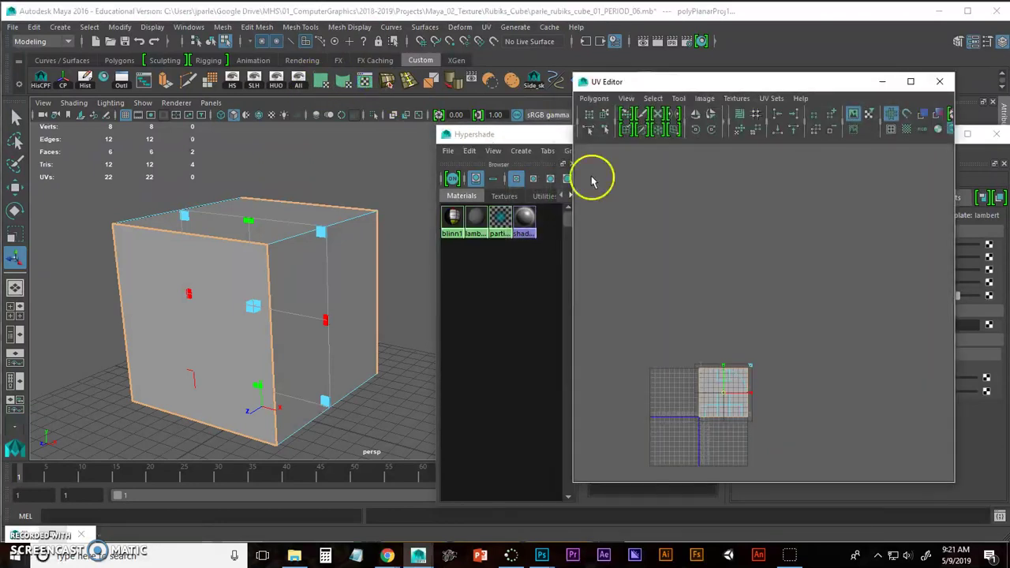
left_click_drag(607, 339, 787, 463, "ctrl+alt")
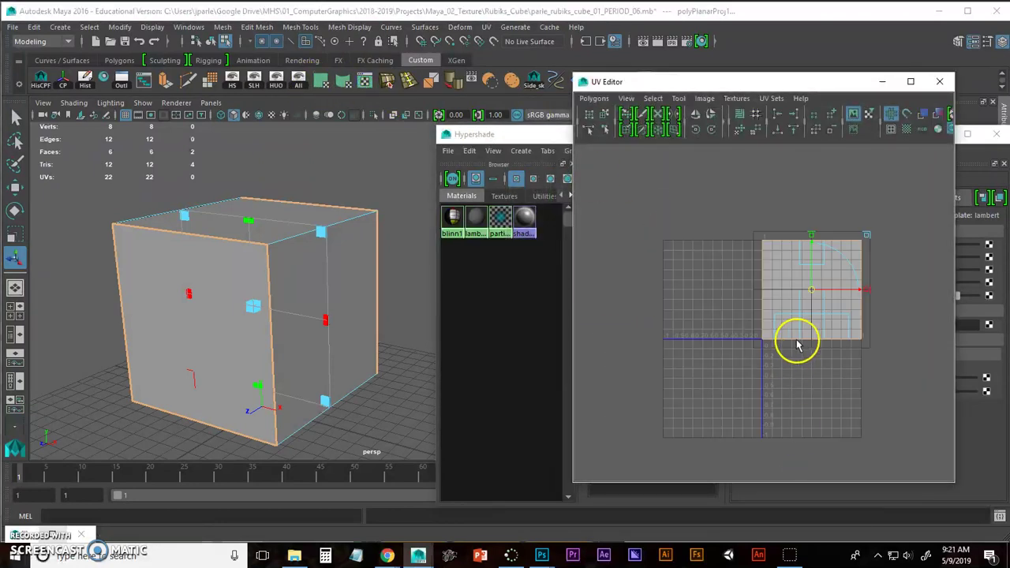
middle_click_drag(793, 345, 716, 349, "alt")
right_click_drag(785, 345, 881, 337, "alt")
middle_click_drag(767, 303, 805, 318, "alt")
right_click_drag(805, 318, 902, 313, "alt")
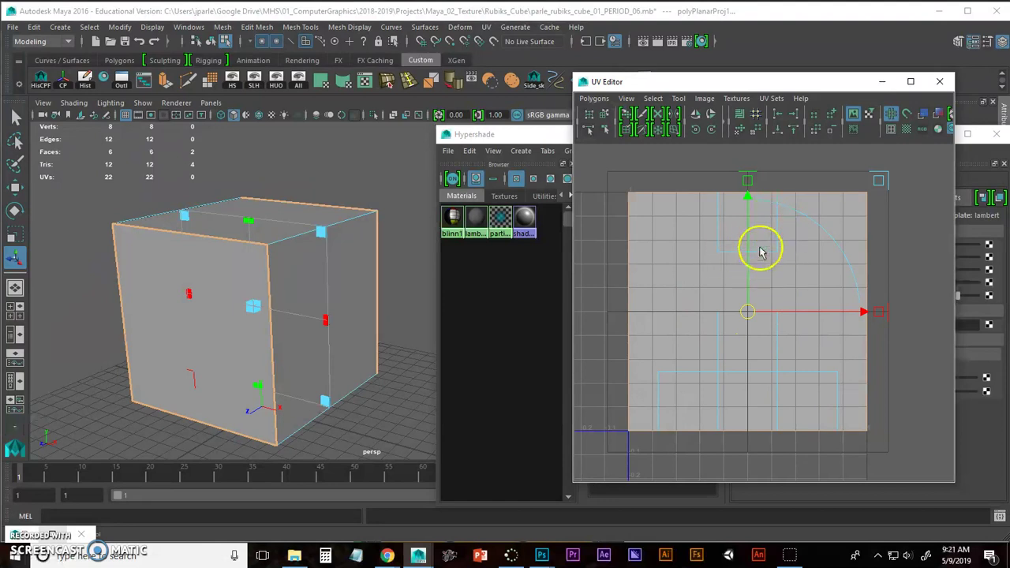
Step: Planar map the cube's two opposite side faces along X together, projecting from the X axis with a bounding box fit
left_click_drag(401, 271, 389, 260, "alt")
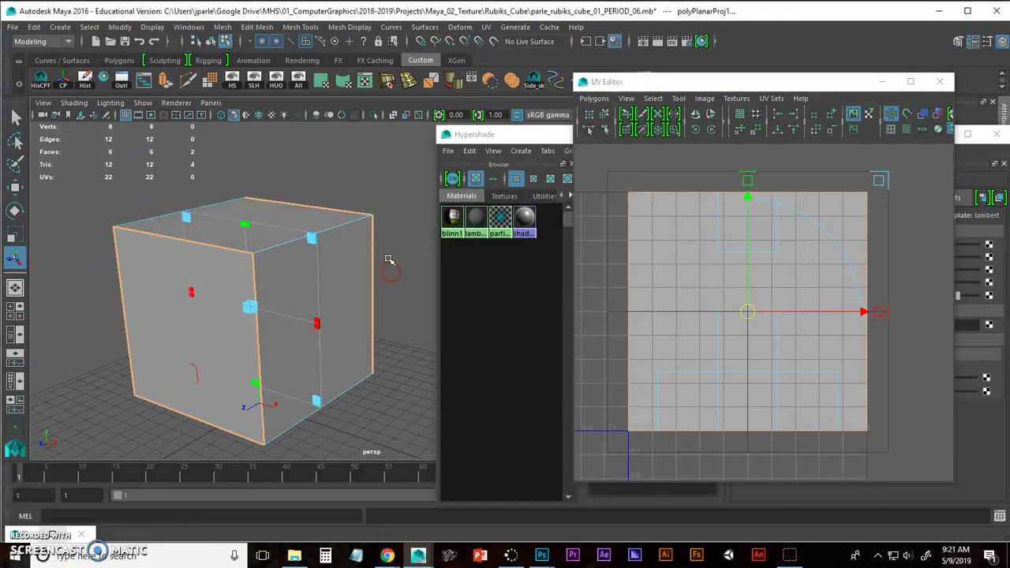
left_click(350, 282)
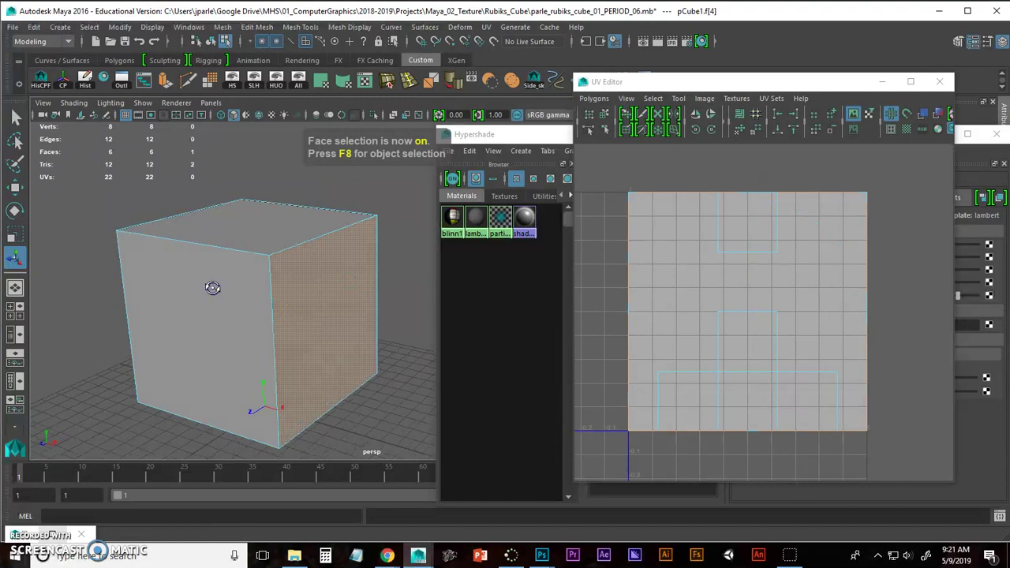
left_click_drag(214, 289, 334, 277, "alt")
middle_click_drag(333, 277, 234, 274, "alt")
left_click_drag(234, 274, 253, 260, "alt")
left_click(224, 292, "shift")
left_click_drag(309, 293, 230, 301, "alt")
middle_click_drag(251, 257, 311, 306, "alt")
left_click_drag(310, 307, 275, 295, "alt")
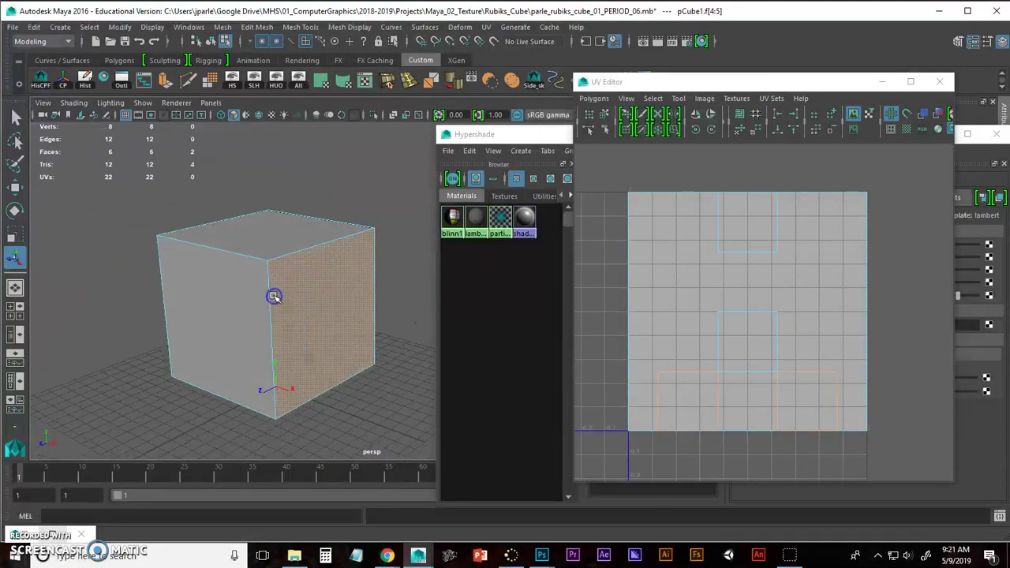
middle_click_drag(276, 295, 281, 293, "alt")
scroll(281, 292, "up", 2)
left_click(486, 27)
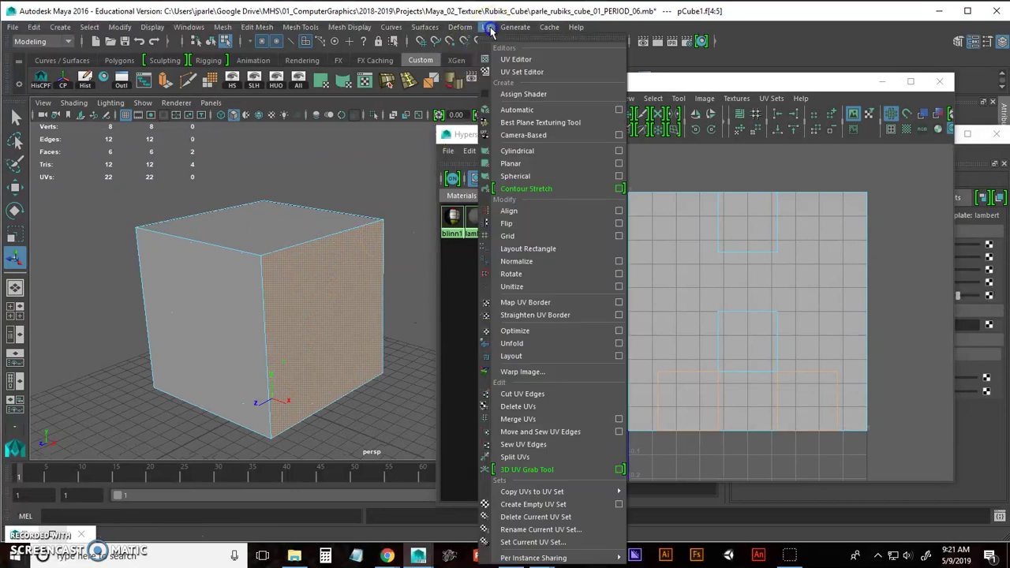
left_click(619, 163)
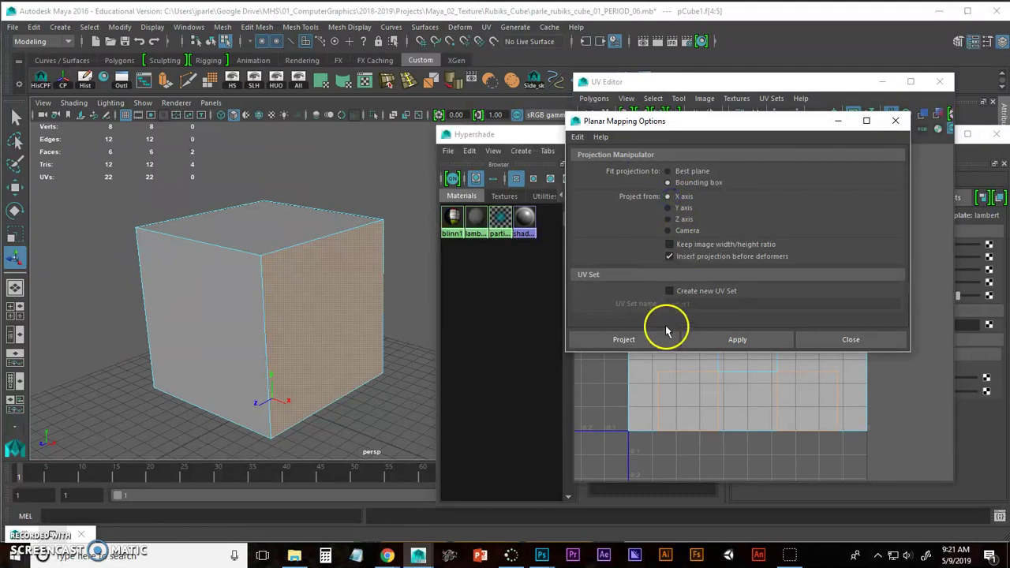
left_click(659, 341)
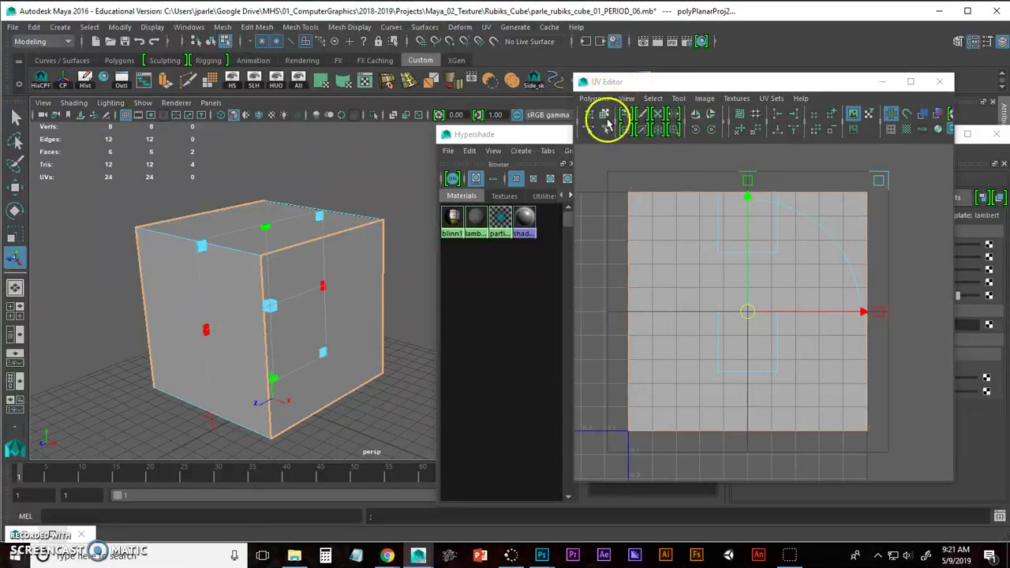
Step: Planar map the cube's top and bottom faces together, projecting from the Y axis
left_click_drag(361, 244, 300, 246, "alt")
left_click(245, 217)
left_click_drag(298, 316, 292, 217, "alt")
left_click(284, 360, "shift")
left_click_drag(298, 307, 331, 311, "alt")
left_click(487, 26)
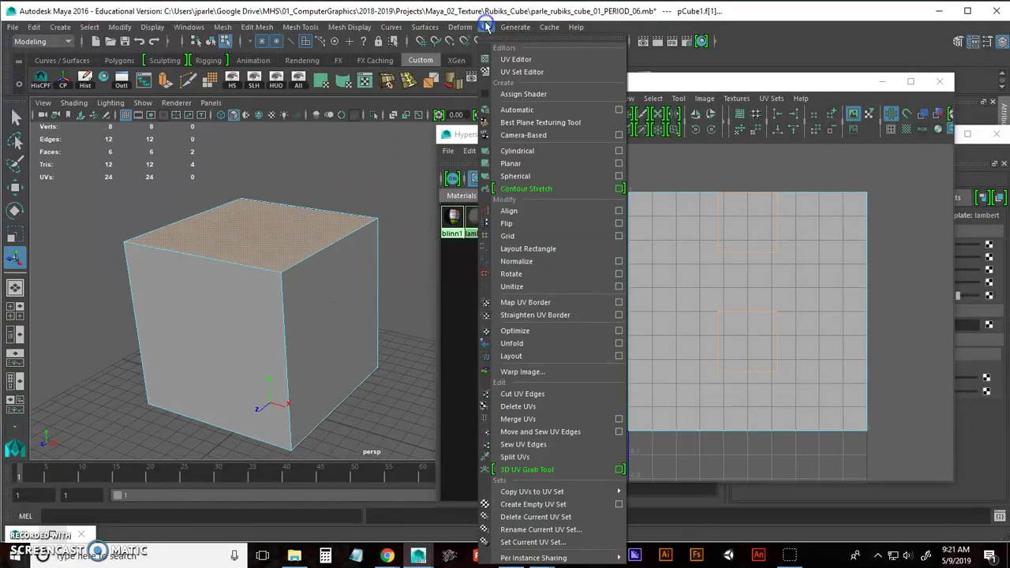
left_click(620, 163)
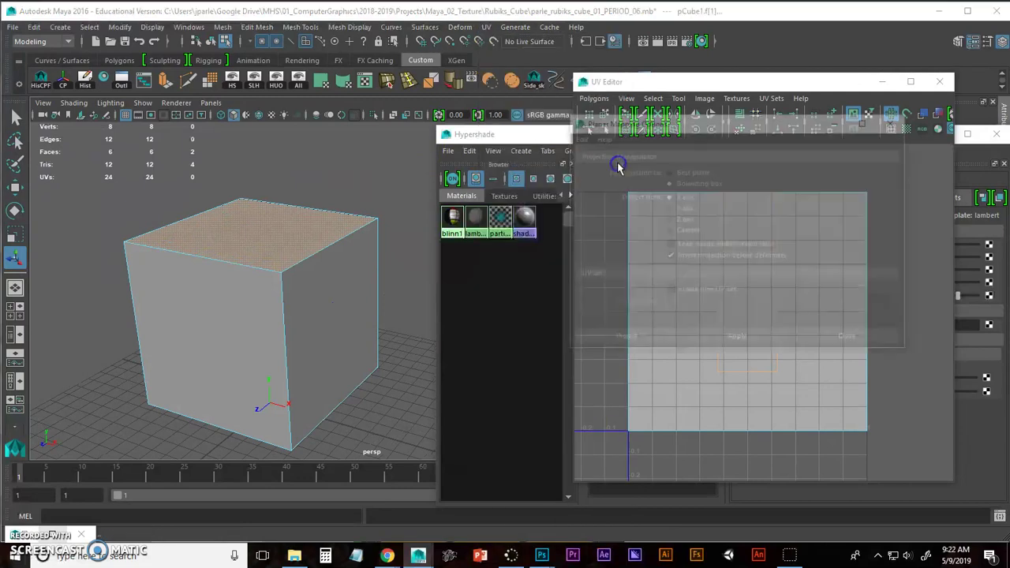
left_click(650, 341)
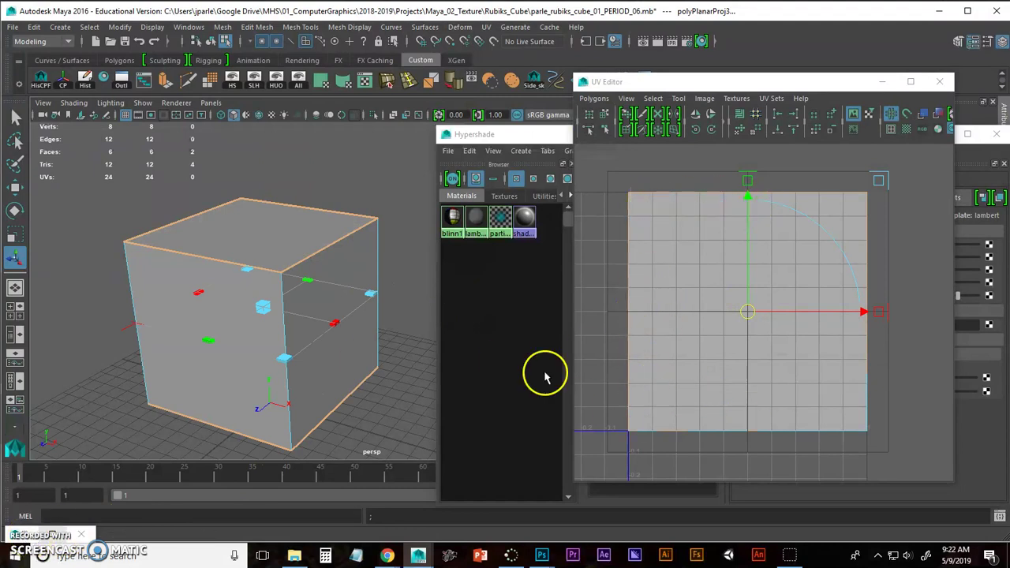
Step: Examine the overlapping corner UVs in the UV Editor and the cube corners they correspond to
mouse_move(311, 344)
left_mouse_down("alt")
mouse_move(379, 338)
mouse_move(328, 336)
left_mouse_up("alt")
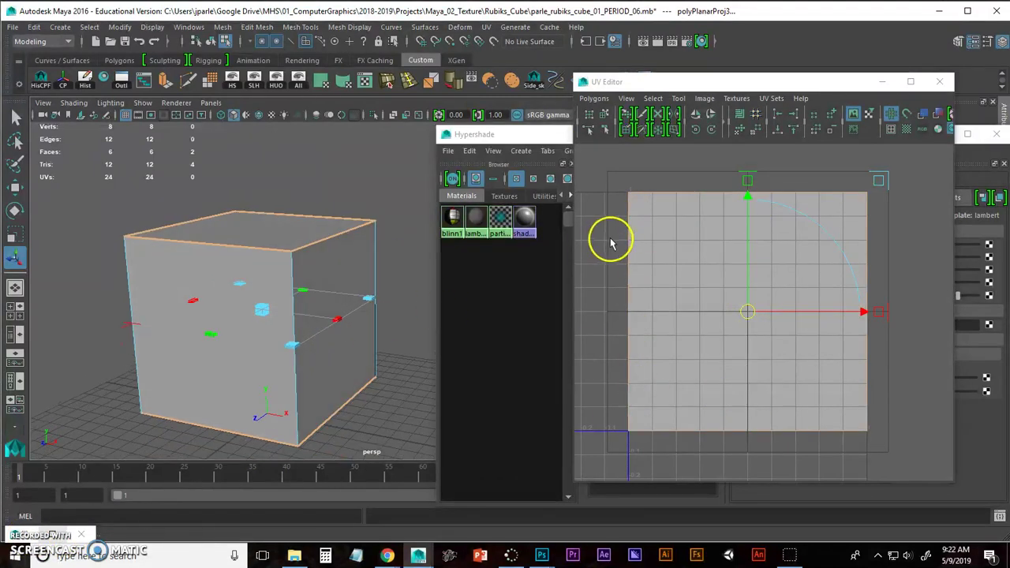
right_click_drag(629, 185, 652, 190)
left_click_drag(611, 175, 648, 215)
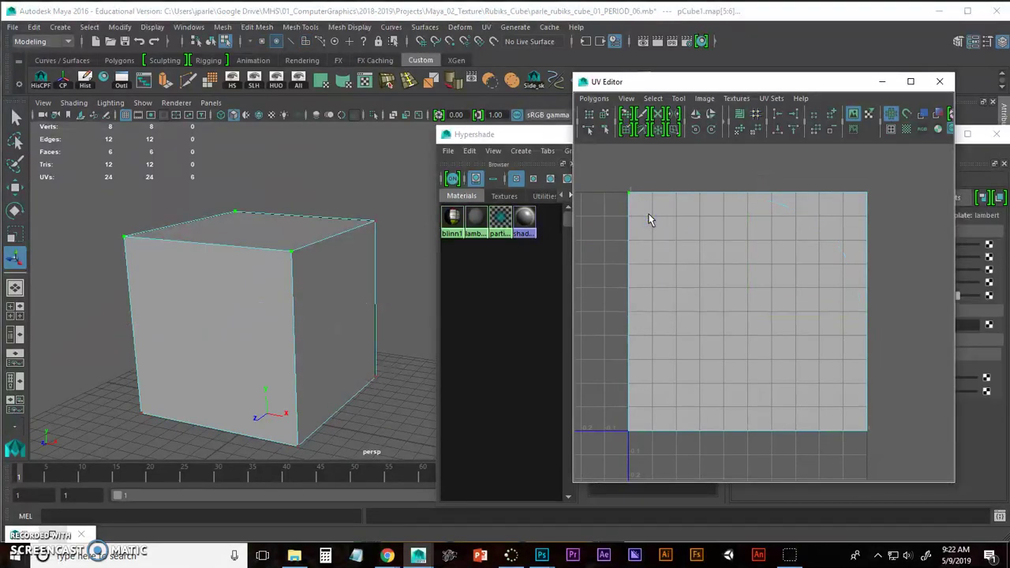
right_click_drag(633, 186, 677, 183)
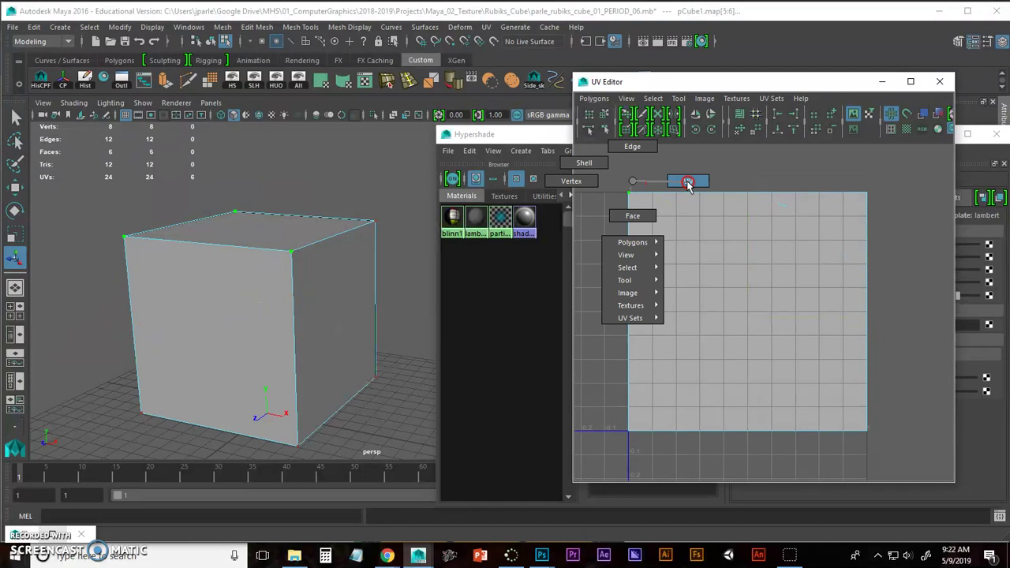
right_click_drag(689, 183, 686, 184)
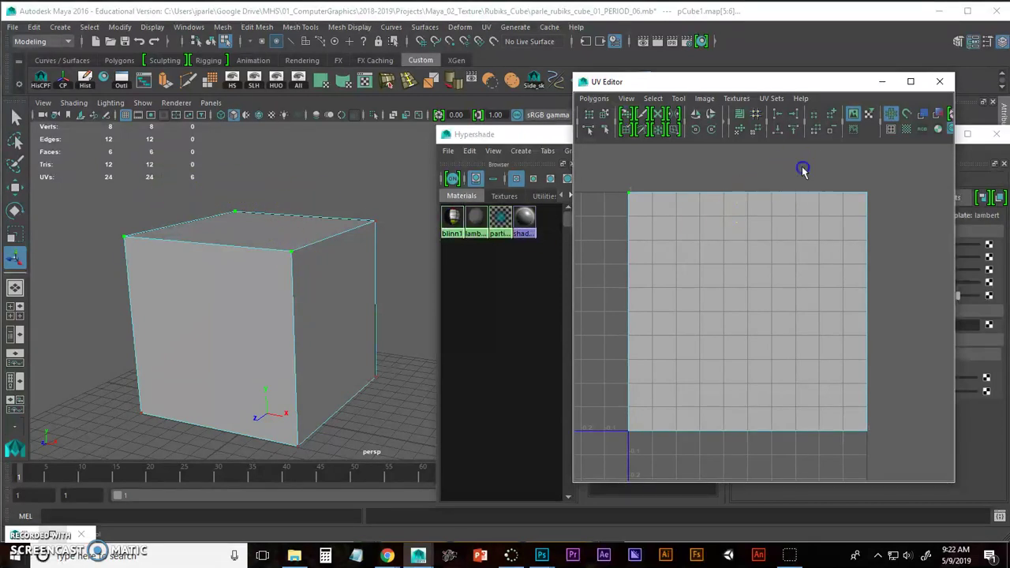
left_click_drag(586, 401, 620, 424)
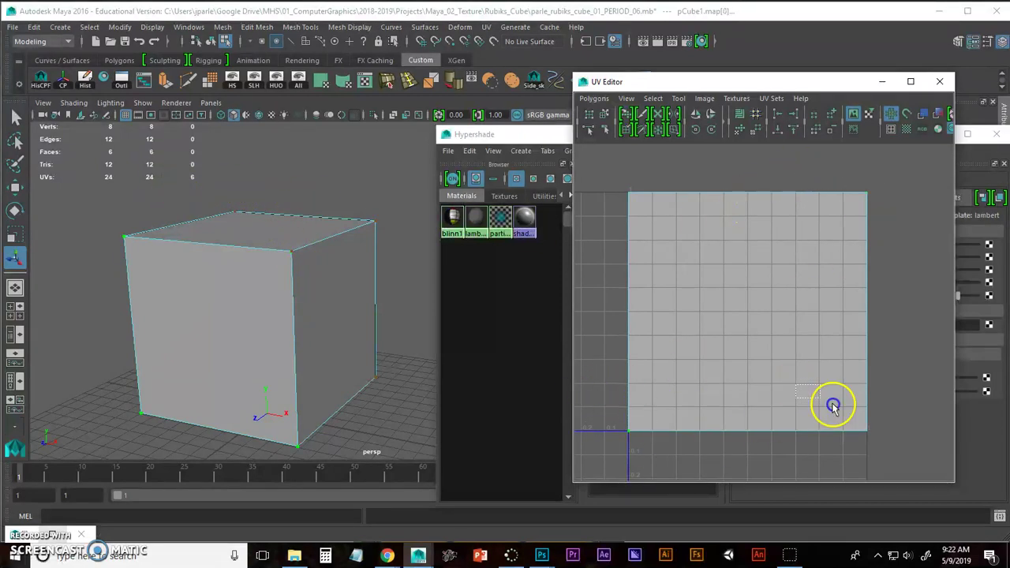
left_click_drag(406, 321, 310, 351, "alt")
left_click_drag(301, 320, 209, 397, "alt")
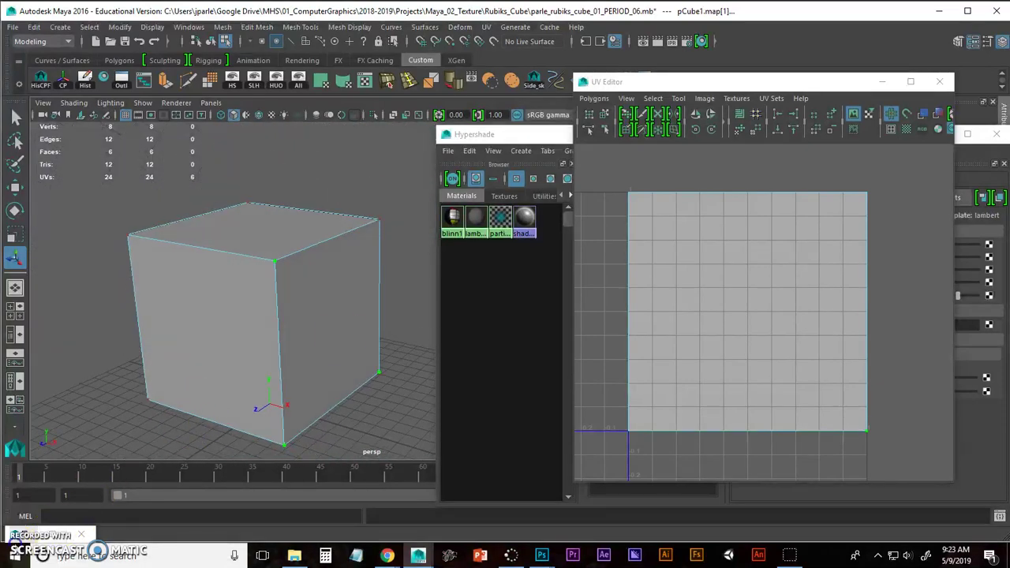
Step: Assign the blinn1 material to the whole cube and display its texture in the viewport
left_click(522, 141)
left_click_drag(315, 301, 293, 293, "alt")
key("F8")
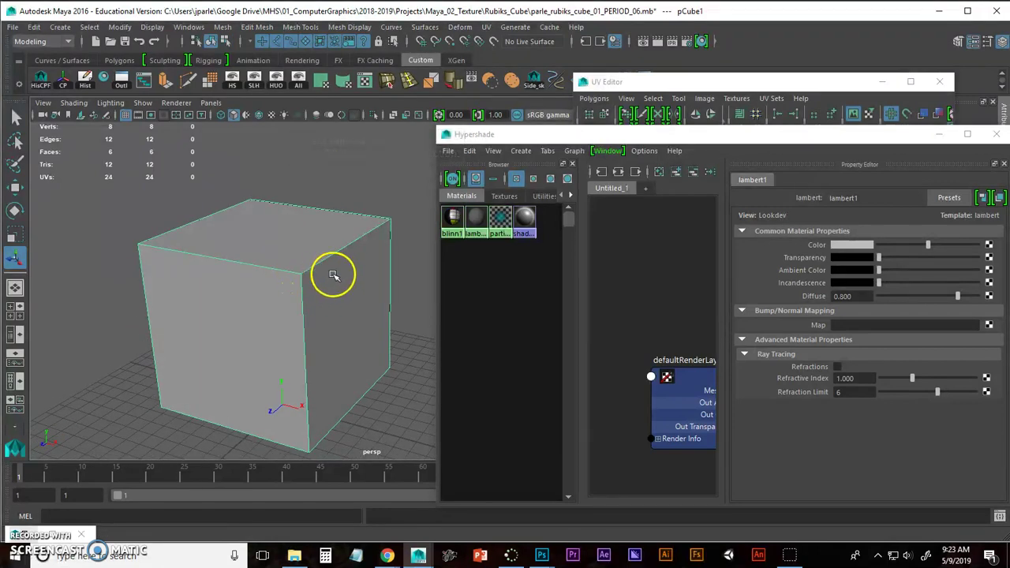
left_click_drag(366, 256, 365, 229)
left_click(378, 182)
left_click(342, 282)
right_click(453, 217)
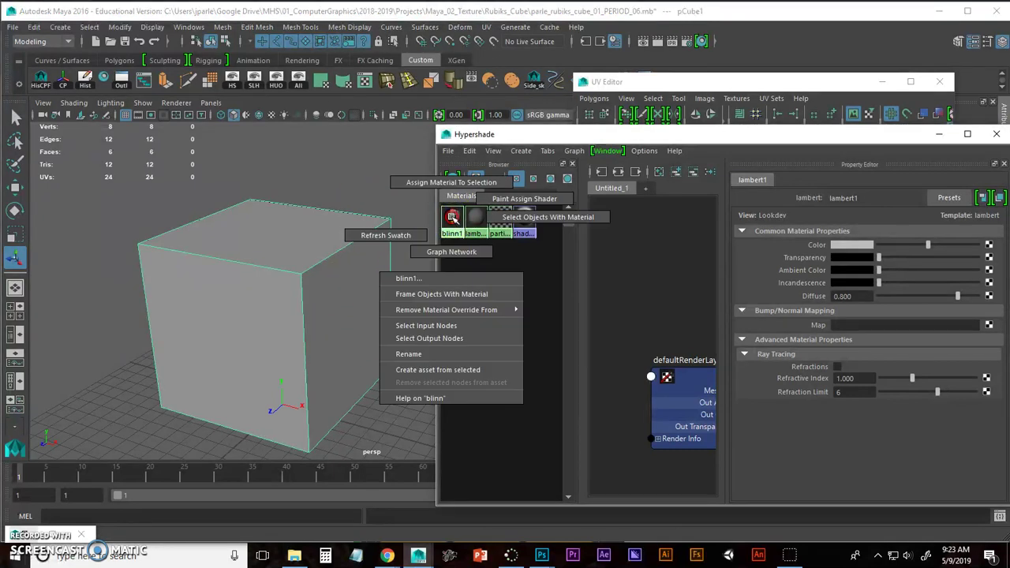
left_click(462, 182)
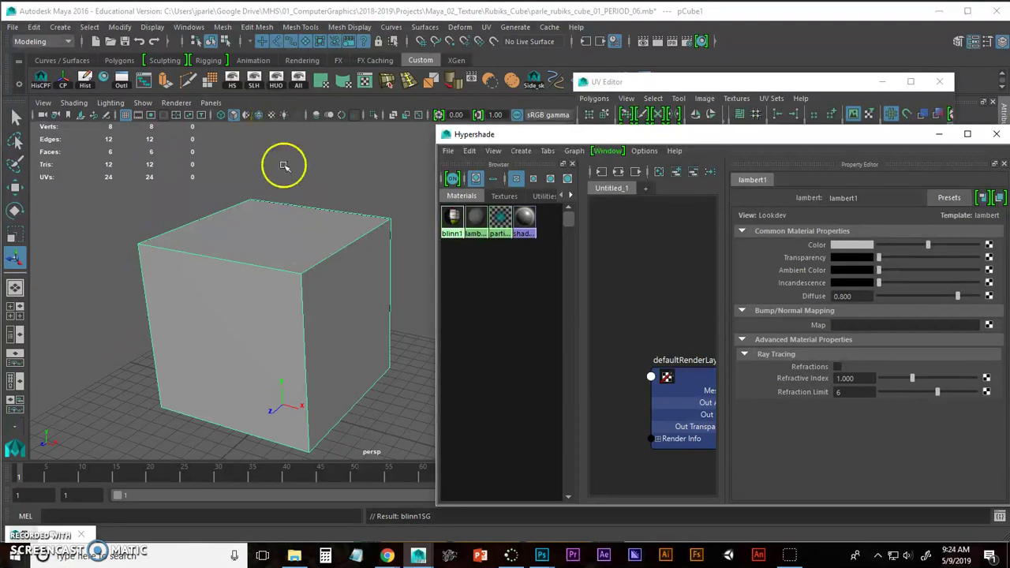
key("6")
mouse_move(275, 229)
left_mouse_down("alt")
mouse_move(341, 237)
mouse_move(248, 219)
mouse_move(330, 239)
mouse_move(270, 263)
mouse_move(260, 240)
mouse_move(282, 253)
mouse_move(214, 223)
mouse_move(318, 234)
mouse_move(184, 230)
mouse_move(305, 232)
mouse_move(169, 241)
mouse_move(198, 266)
mouse_move(219, 239)
mouse_move(228, 261)
mouse_move(278, 251)
left_mouse_up("alt")
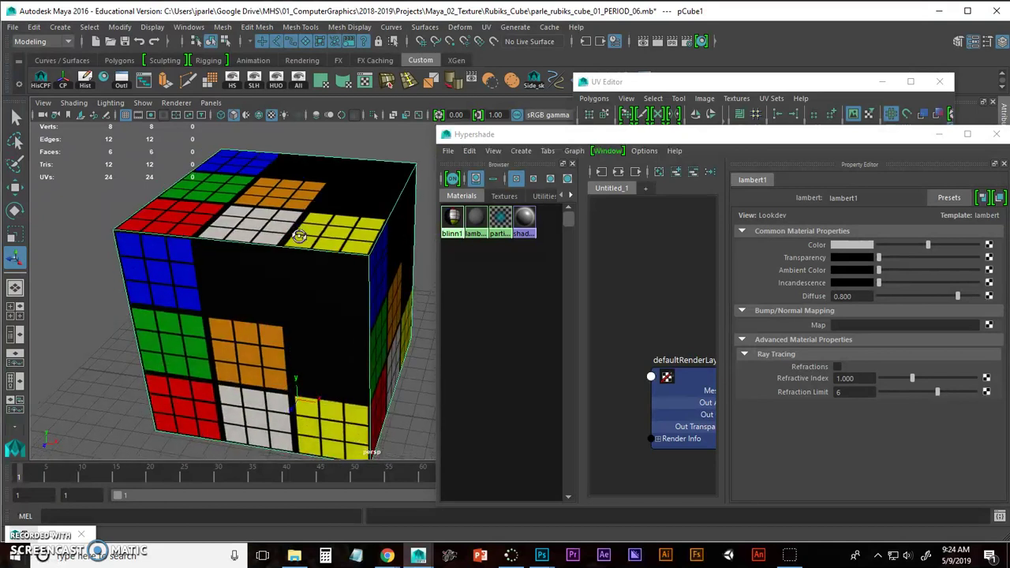
Step: Examine the tiled texture behind the cube's UVs in the UV Editor and its Image Range options
left_click(648, 83)
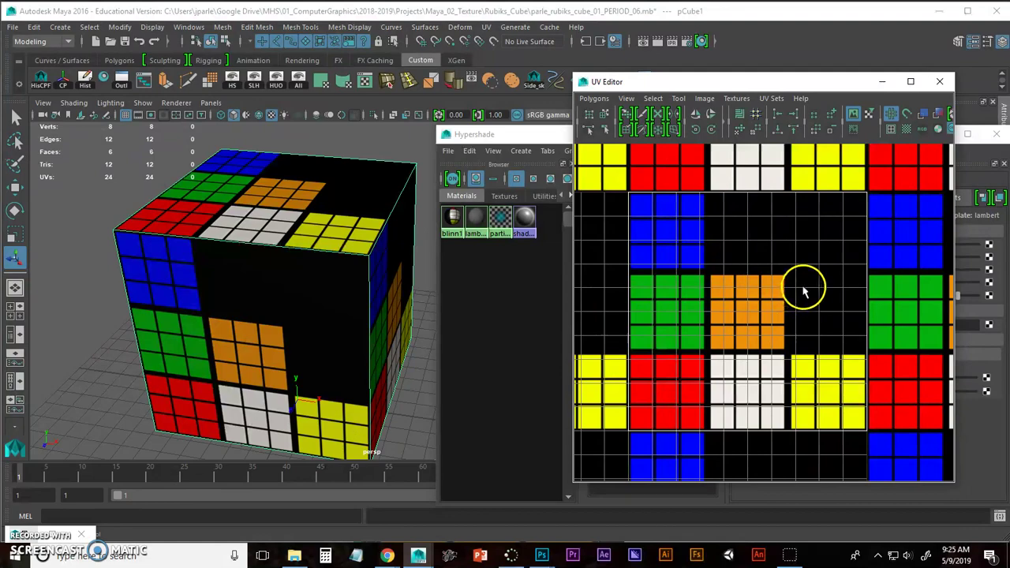
right_click_drag(852, 315, 694, 285, "alt")
right_click_drag(860, 295, 724, 286, "alt")
right_click_drag(829, 280, 798, 287, "alt")
right_click_drag(737, 297, 906, 303, "alt")
right_click_drag(821, 293, 890, 292, "alt")
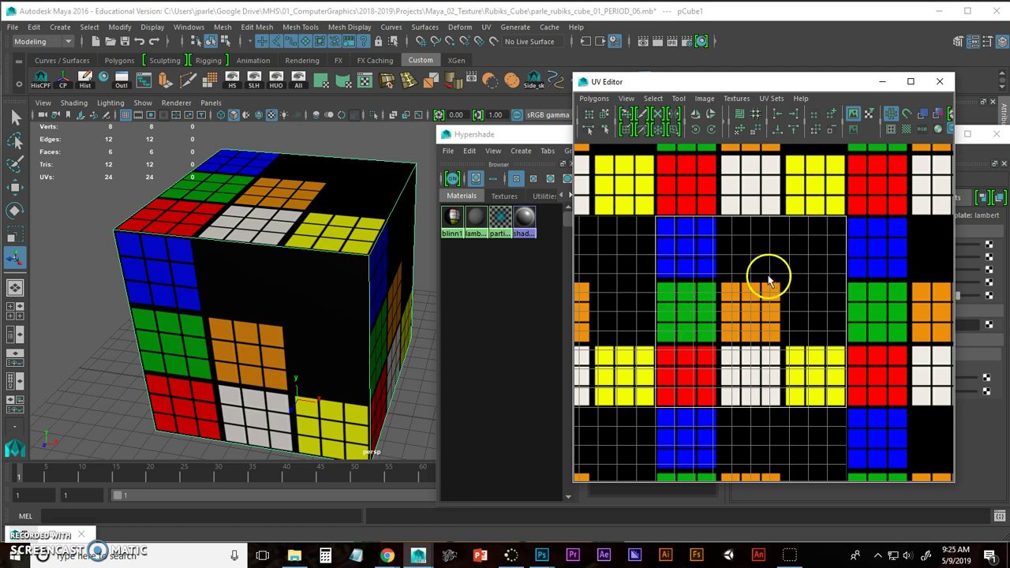
left_click(704, 97)
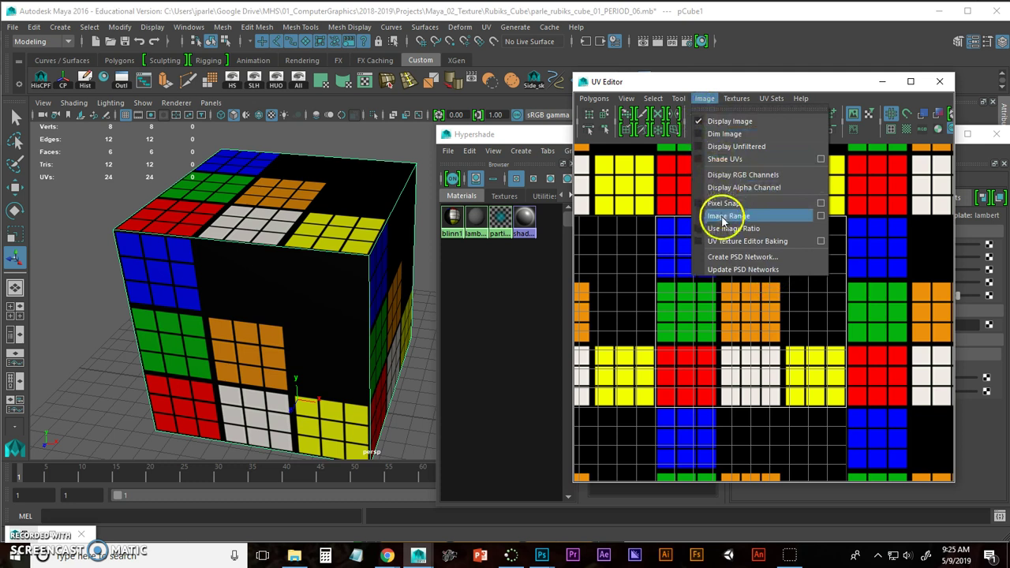
left_click(819, 218)
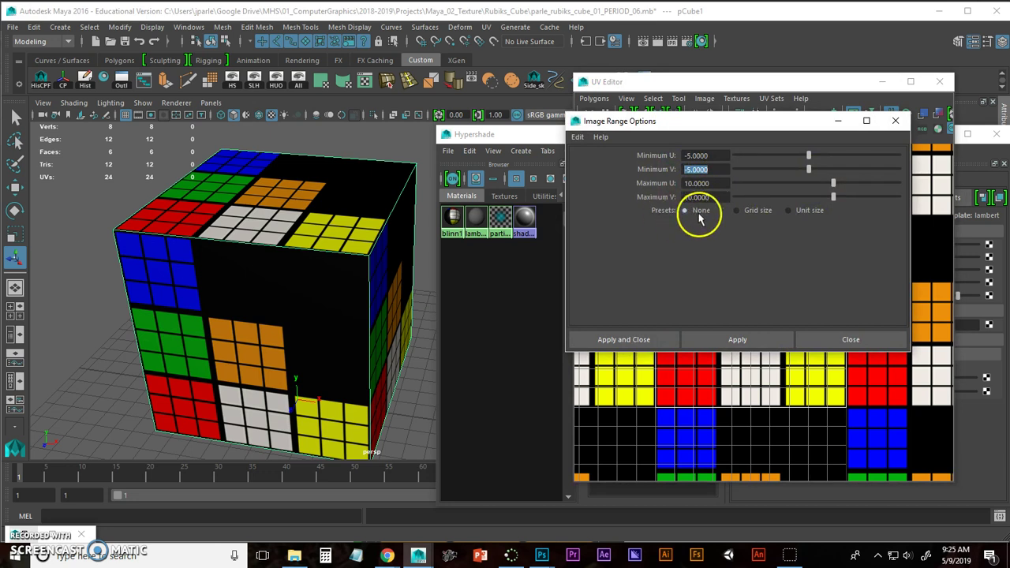
left_click(814, 340)
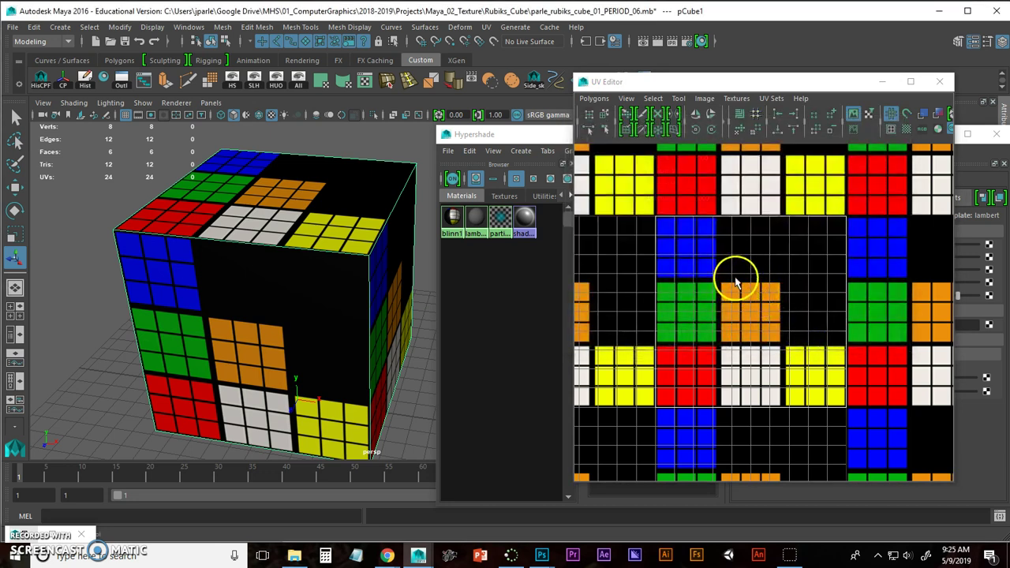
Step: Read the directions document's instruction on selecting all UVs and its orange reference picture, and return to Maya
key("alt+Tab")
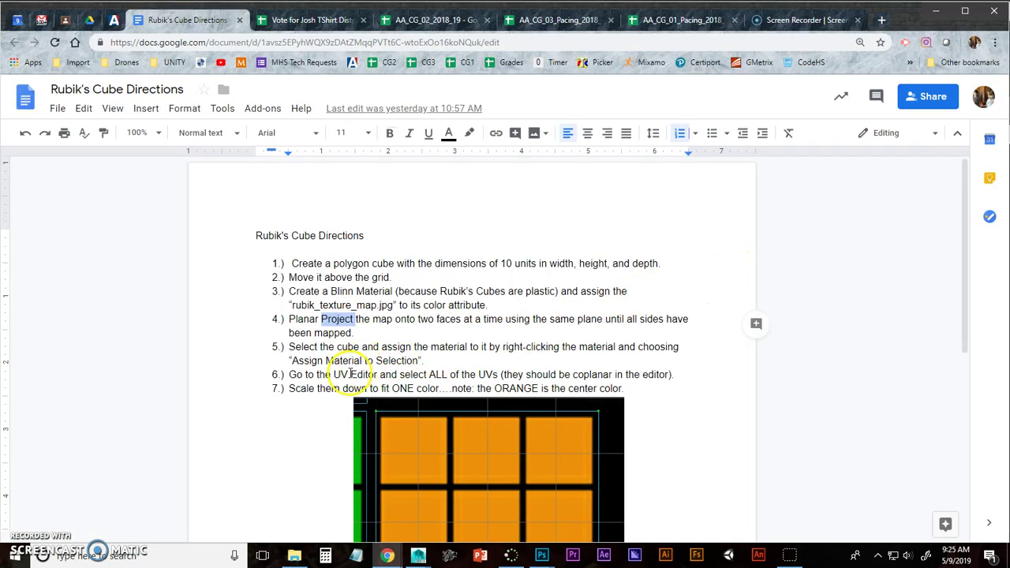
triple_click(350, 374)
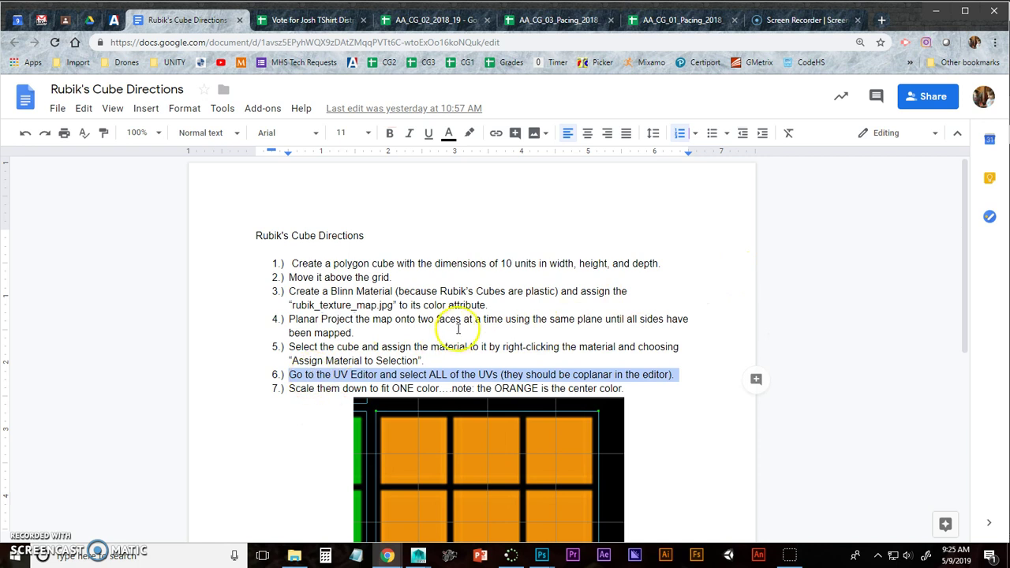
scroll(450, 330, "down", 2)
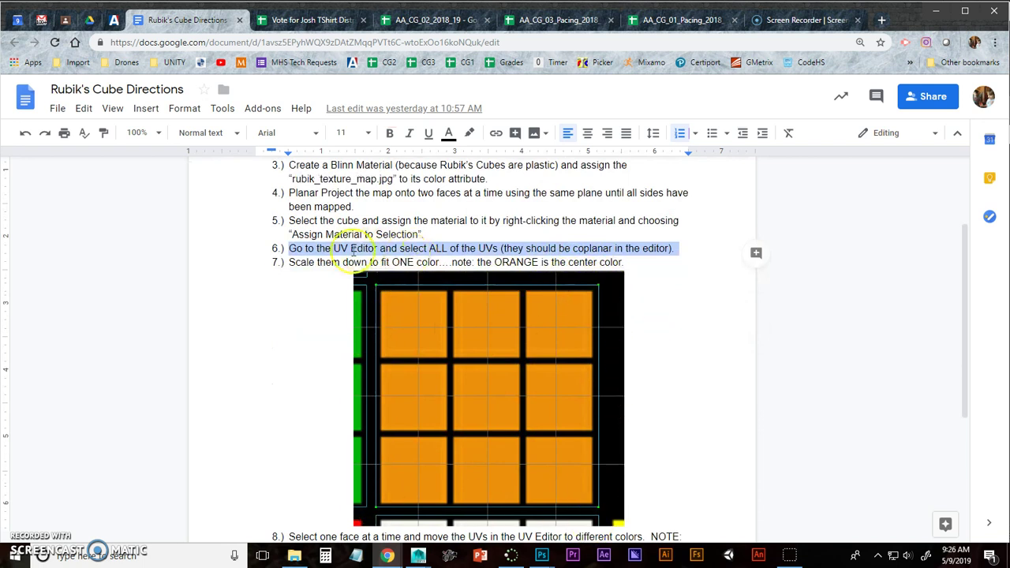
key("alt+Tab")
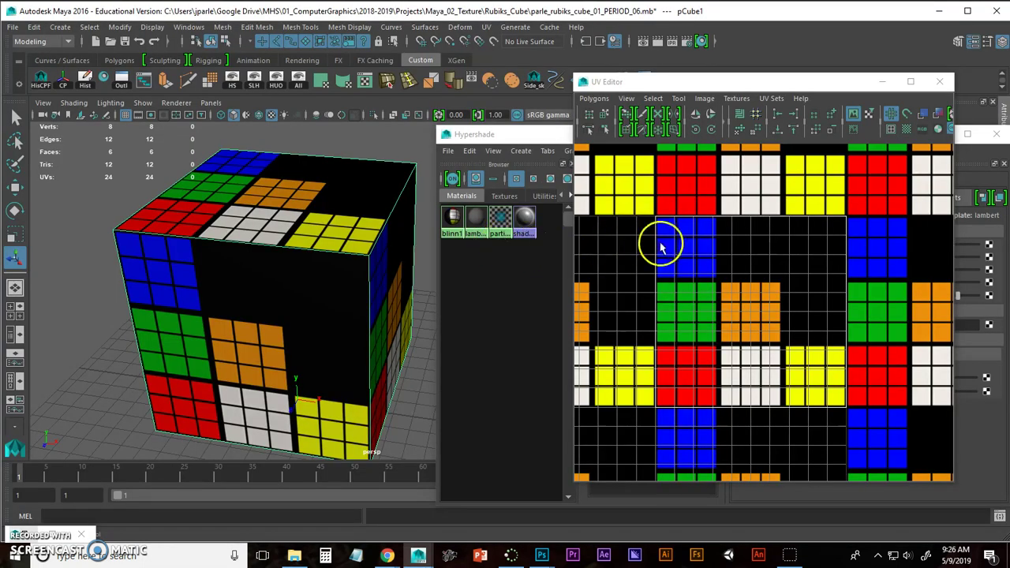
Step: Select all of the cube's UVs in the UV Editor and check the directions document's instruction on scaling them to one color
right_click(663, 247)
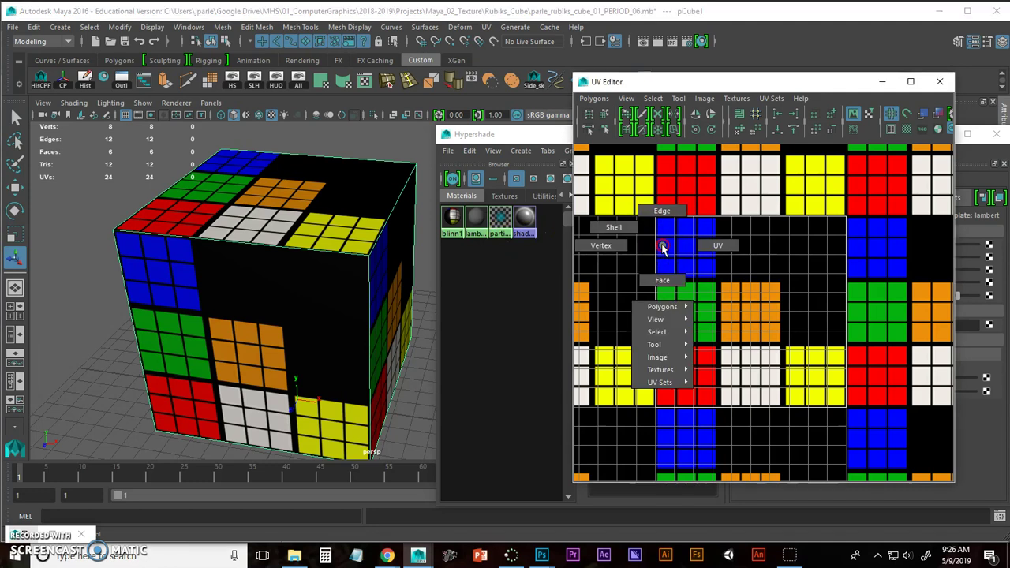
right_click_drag(722, 247, 724, 247)
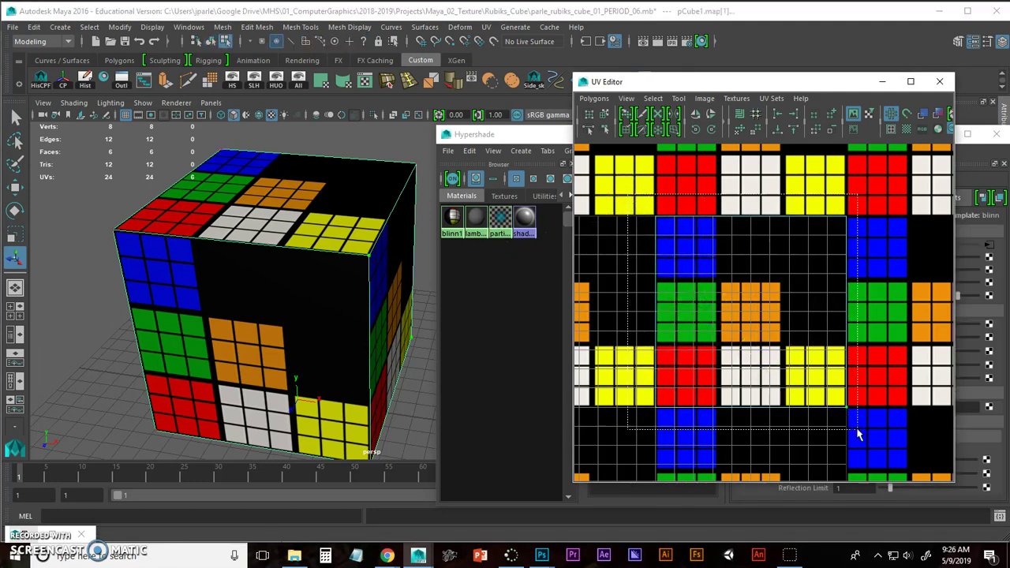
key("alt+Tab")
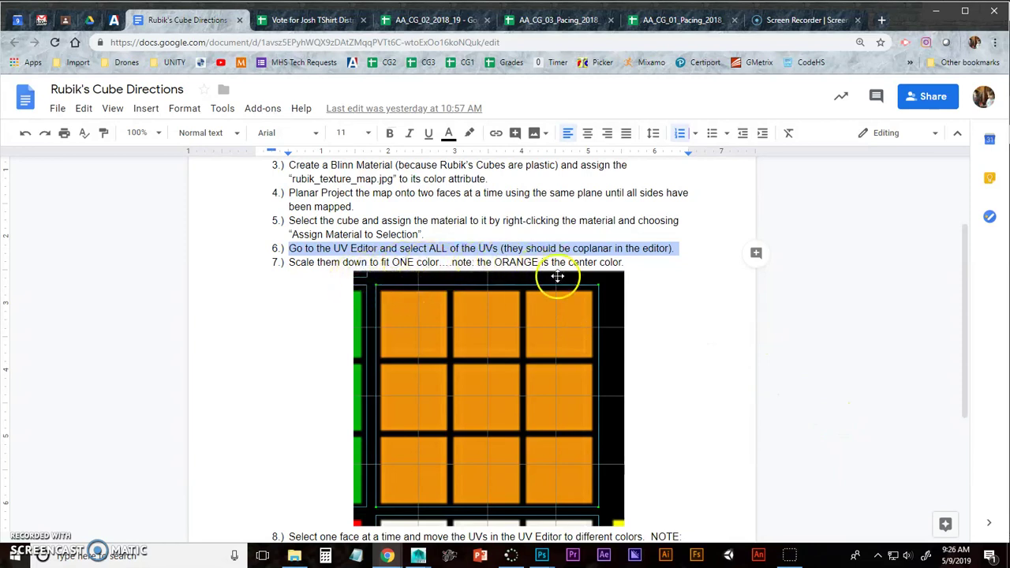
key("alt+Tab")
Step: Scale all the selected UVs down uniformly around the orange center block of the texture
middle_click_drag(692, 307, 672, 310, "alt")
right_click_drag(723, 305, 808, 306, "alt")
middle_click_drag(770, 301, 800, 301, "alt")
right_click_drag(705, 305, 761, 301, "alt")
middle_click_drag(757, 302, 766, 302, "alt")
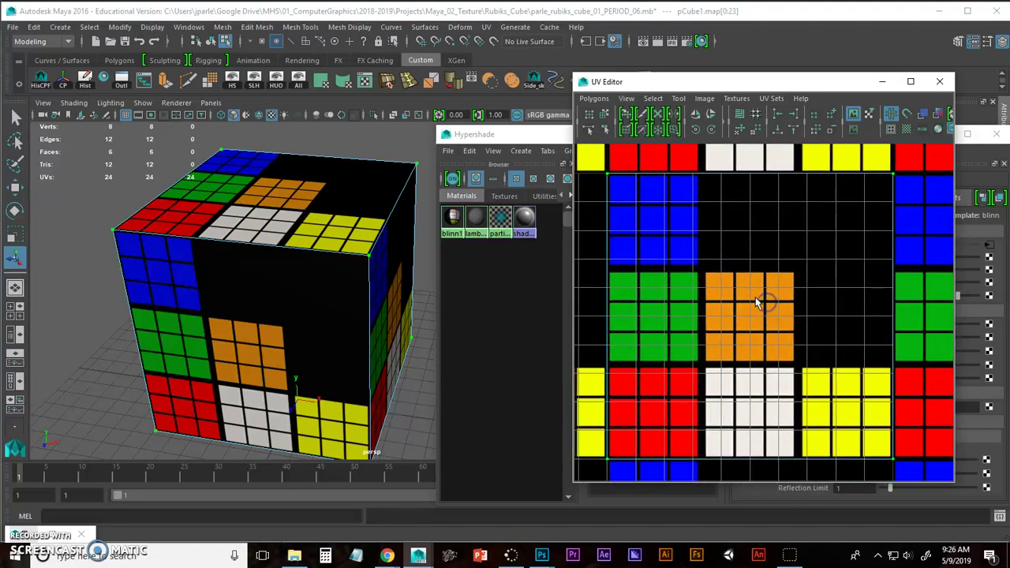
key("r")
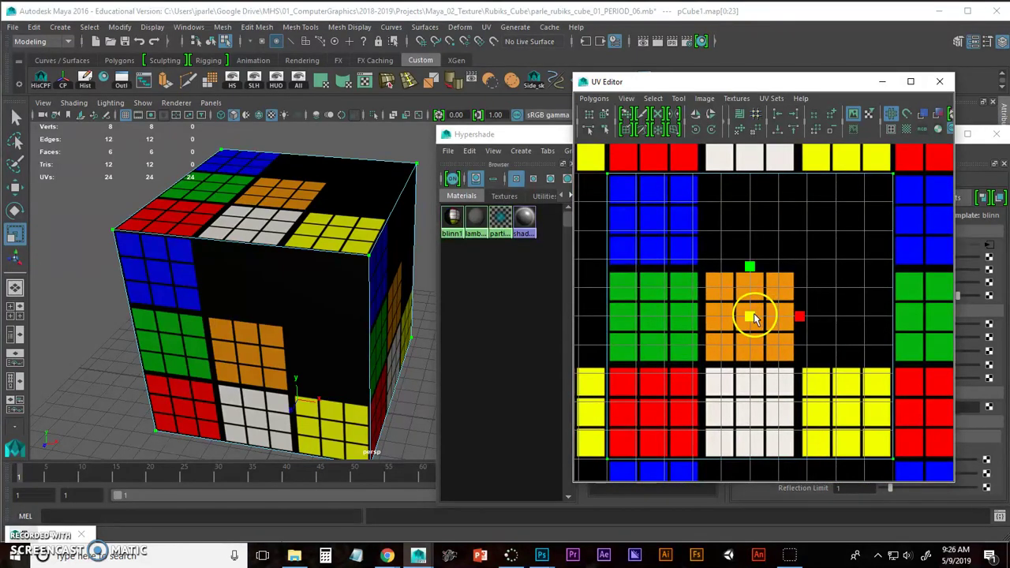
left_click_drag(754, 316, 723, 331)
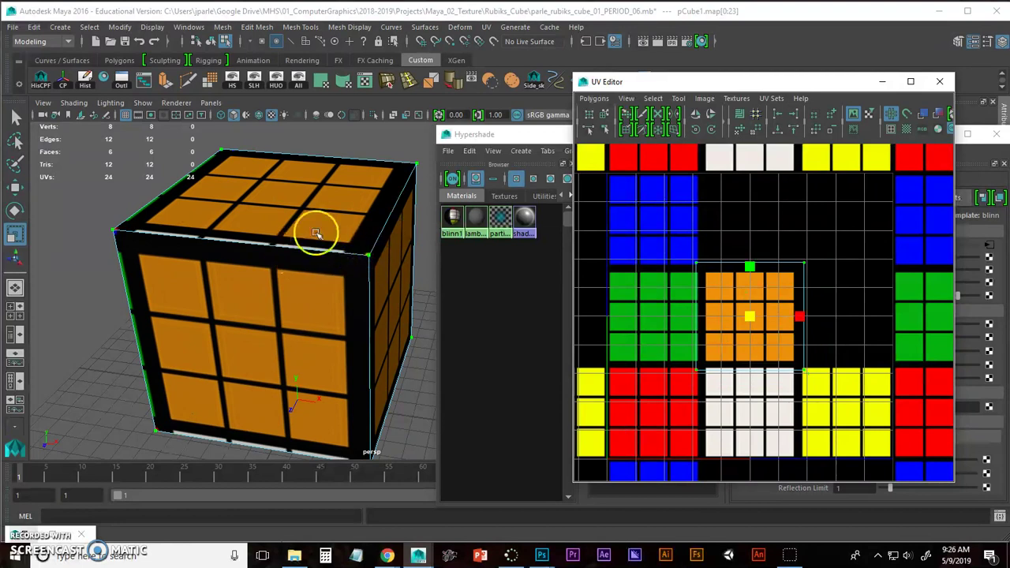
Step: Fine-tune the uniform UV scale to frame only the orange block with a thin black border, checking the cube's edges
scroll(710, 300, "up", 5)
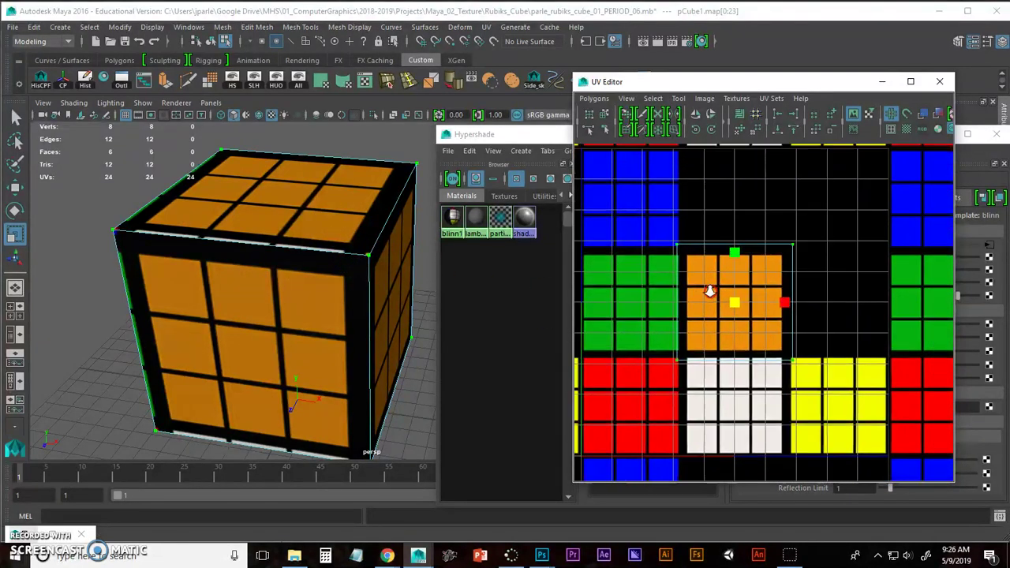
scroll(766, 288, "up", 1)
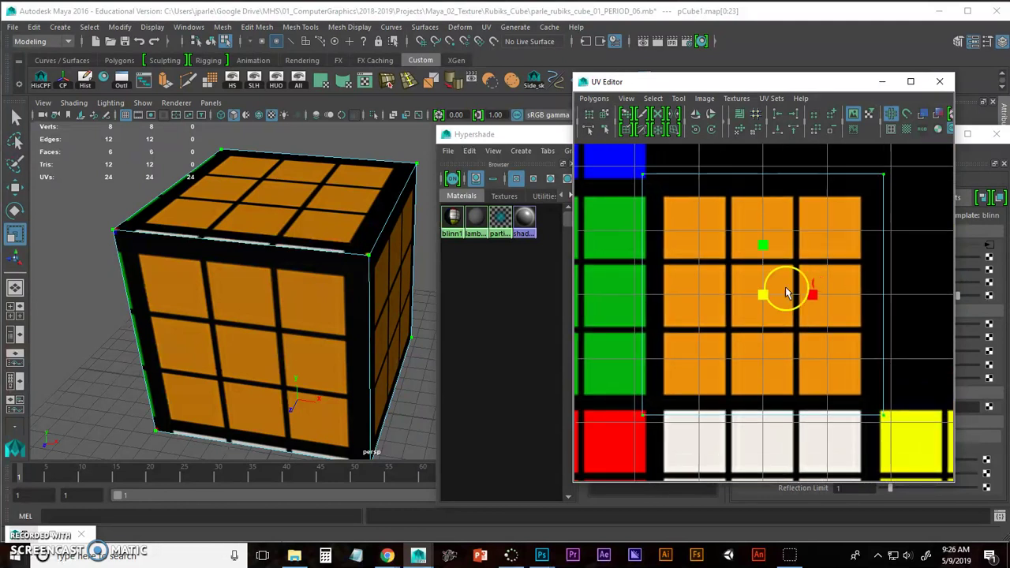
left_click_drag(762, 298, 758, 298)
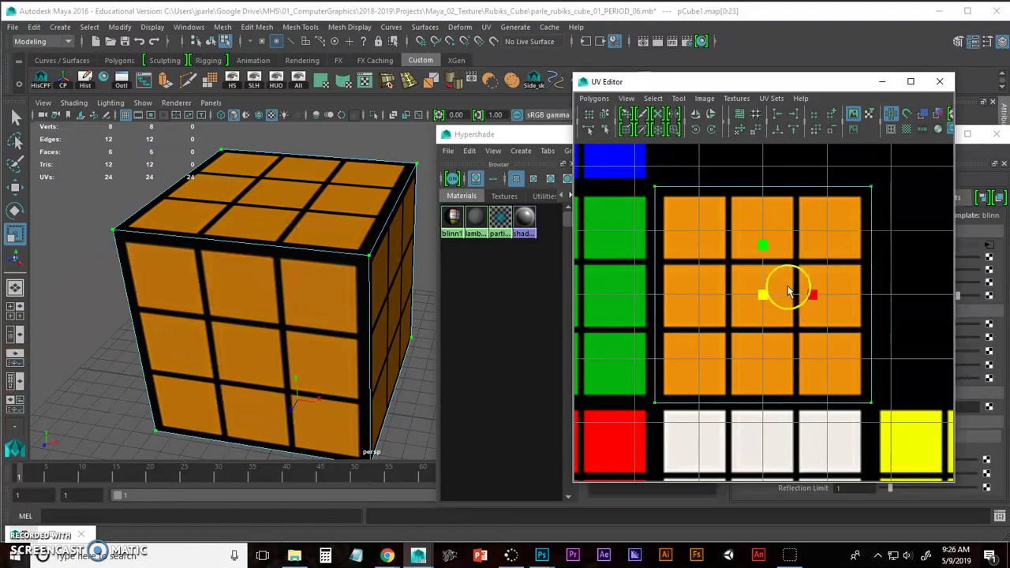
left_click_drag(764, 298, 762, 299)
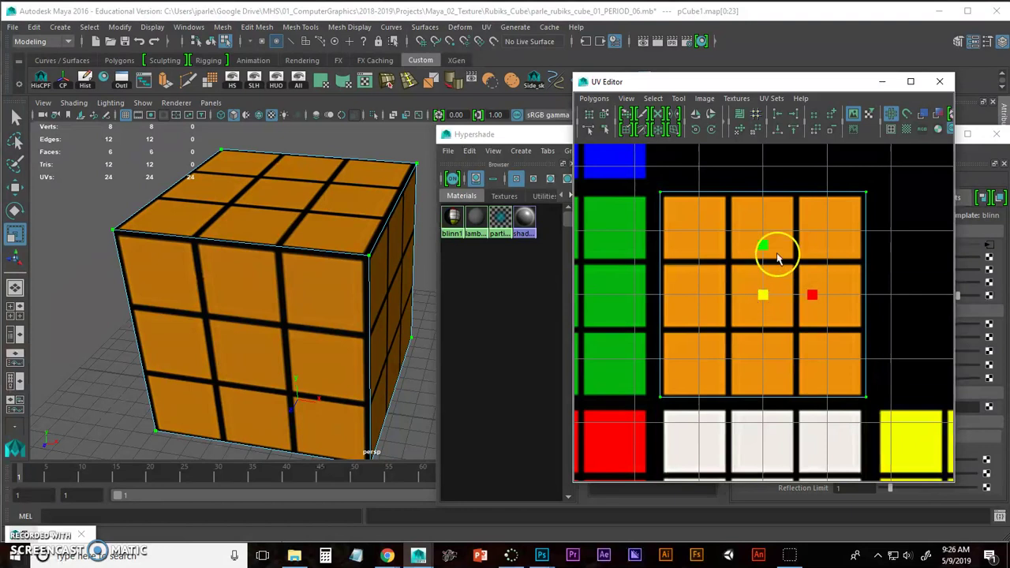
left_click_drag(379, 270, 295, 239, "alt")
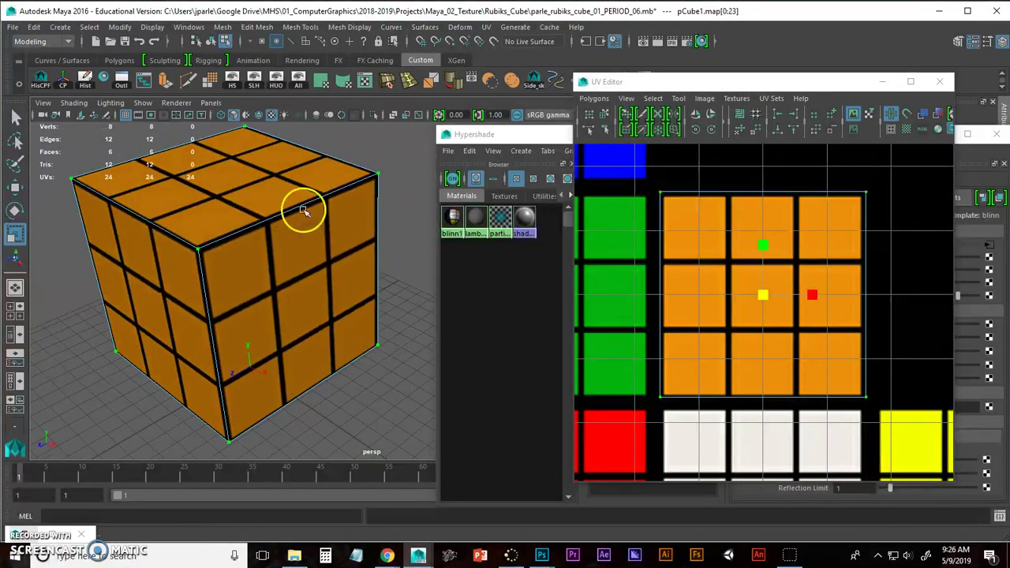
mouse_move(325, 260)
left_mouse_down("alt")
mouse_move(270, 277)
mouse_move(342, 260)
left_mouse_up("alt")
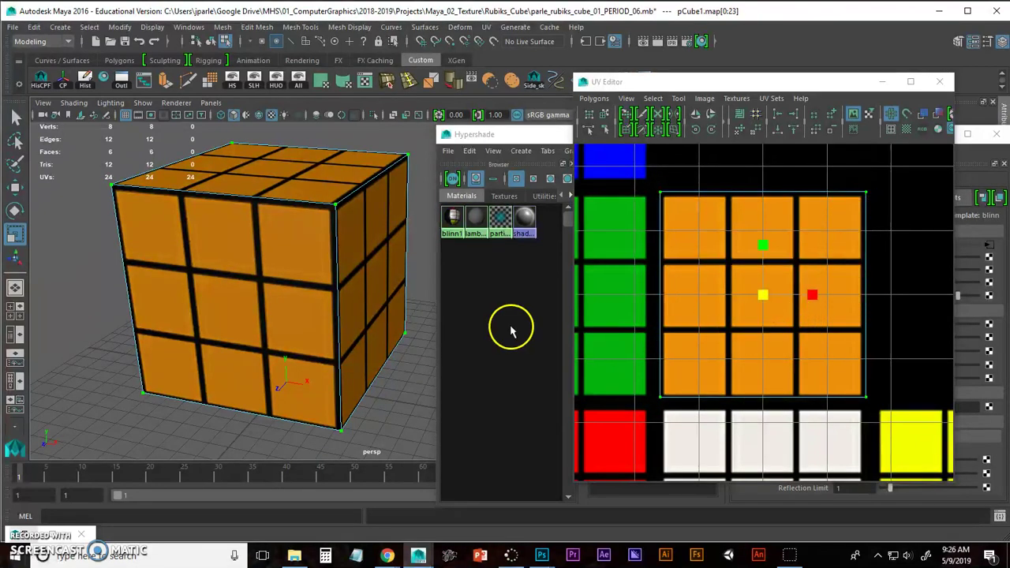
Step: Read the directions document's step 8 on moving one face's UVs at a time to different colors, and return to Maya
key("alt+Tab")
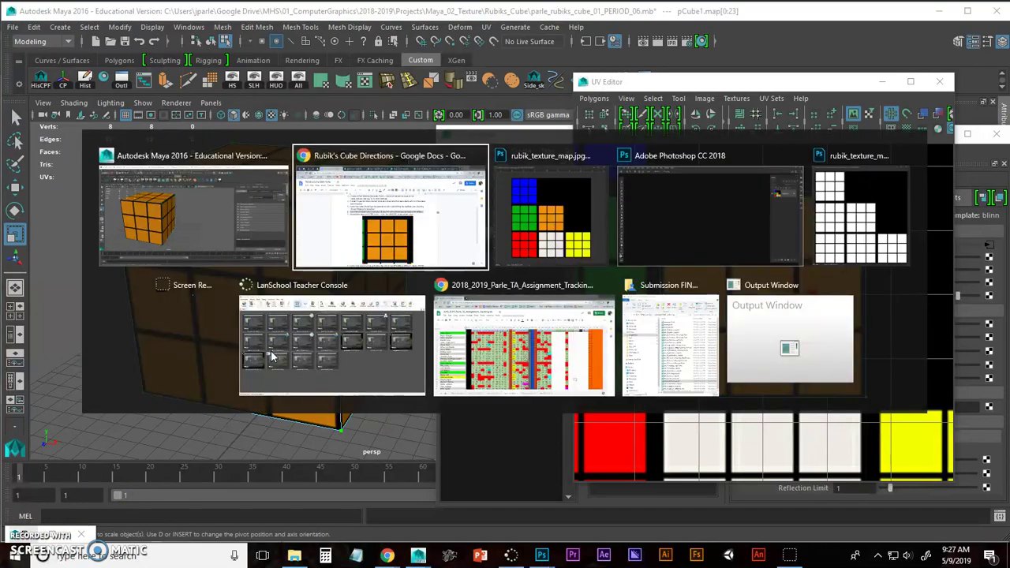
scroll(410, 300, "down", 3)
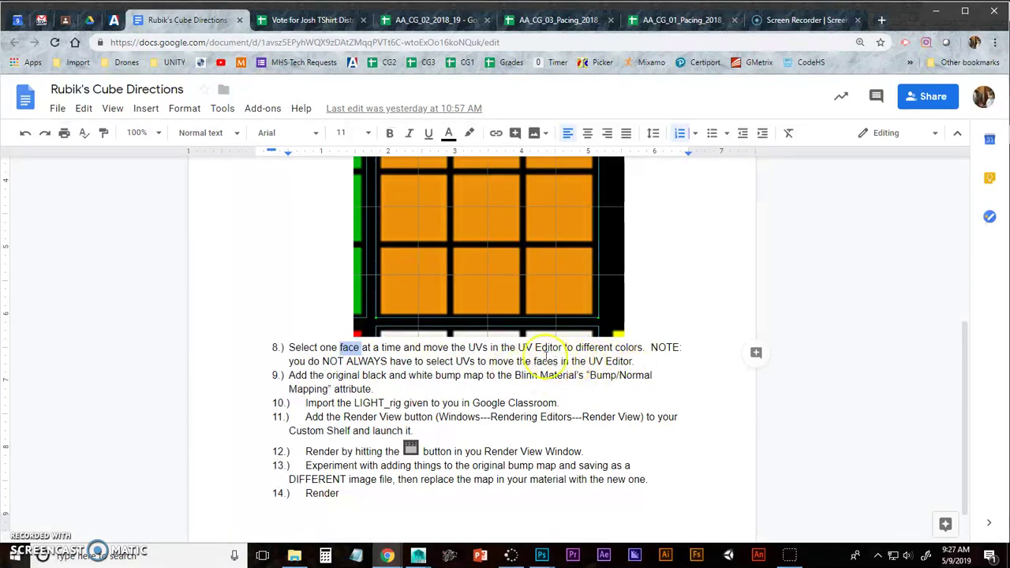
key("alt+Tab")
Step: Select the cube's front face and move its UVs from the orange block onto the blue block
left_click_drag(336, 332, 355, 322, "alt")
key("F11")
left_click(283, 294)
left_click_drag(305, 314, 330, 296, "alt")
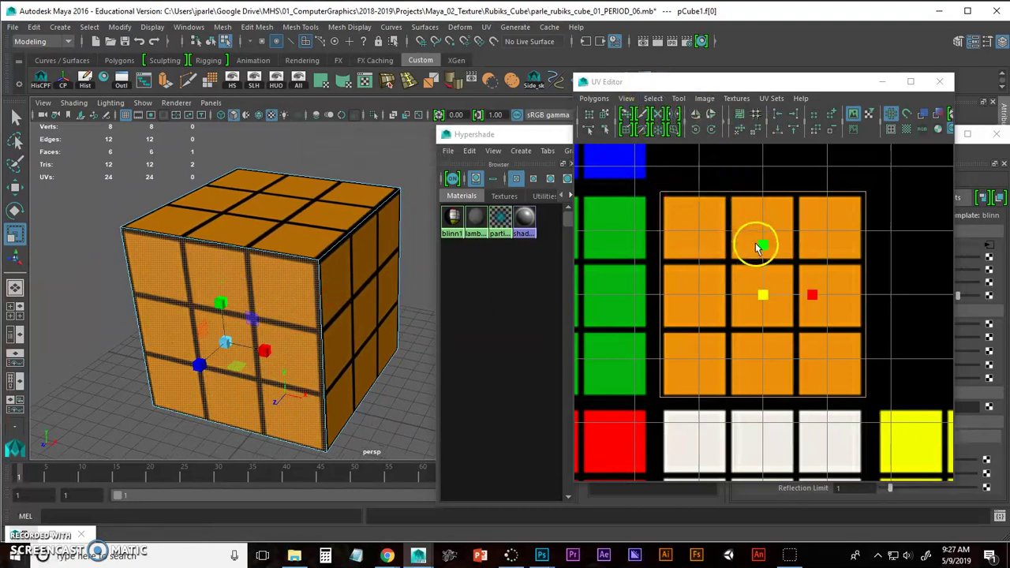
key("w")
scroll(803, 251, "down", 1)
middle_click_drag(823, 244, 793, 266, "alt")
left_click_drag(732, 322, 790, 287)
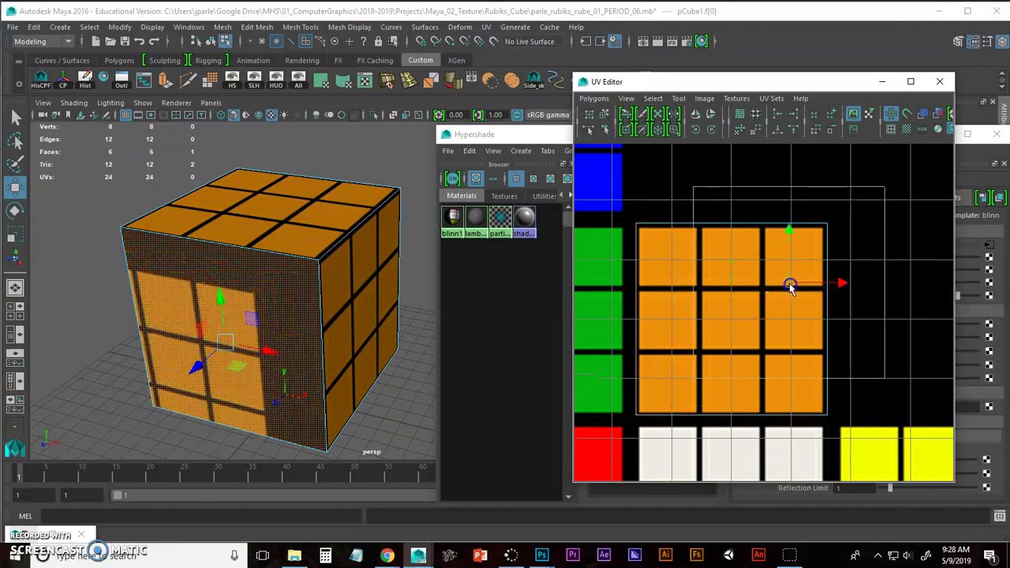
scroll(790, 287, "down", 2)
middle_click_drag(681, 234, 752, 312, "alt")
middle_click_drag(803, 342, 782, 334, "alt")
left_click_drag(831, 360, 666, 266)
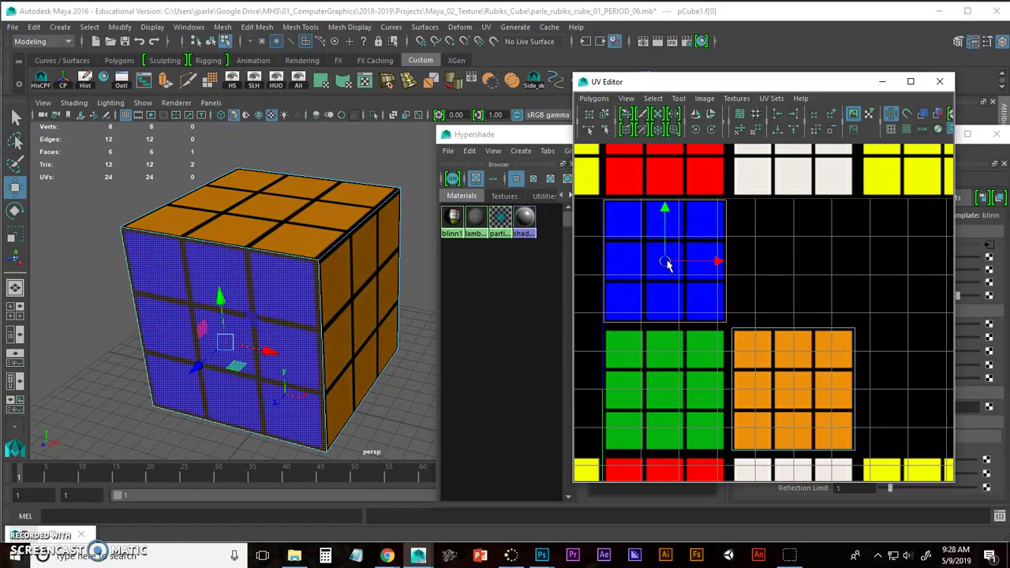
Step: Select the side face to the right of the blue one and move its UVs horizontally onto the green block
left_click(356, 312)
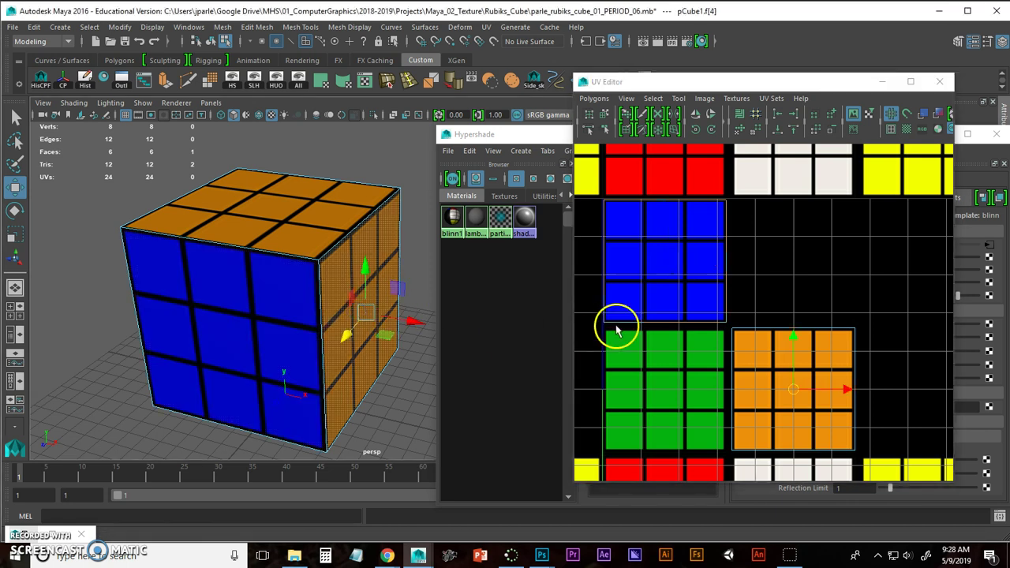
left_click_drag(795, 395, 667, 394)
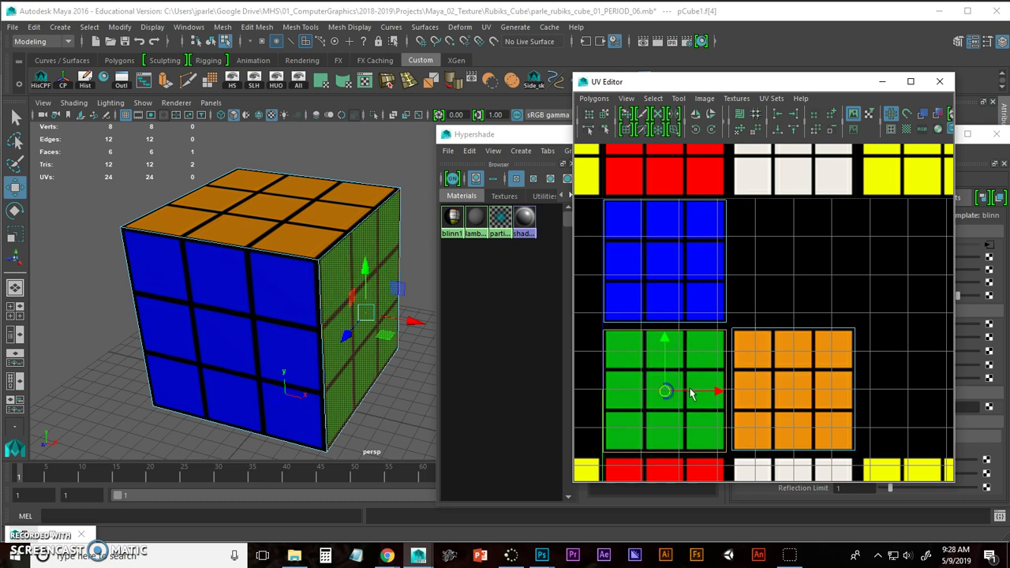
key("ctrl+z")
left_click_drag(840, 394, 718, 393)
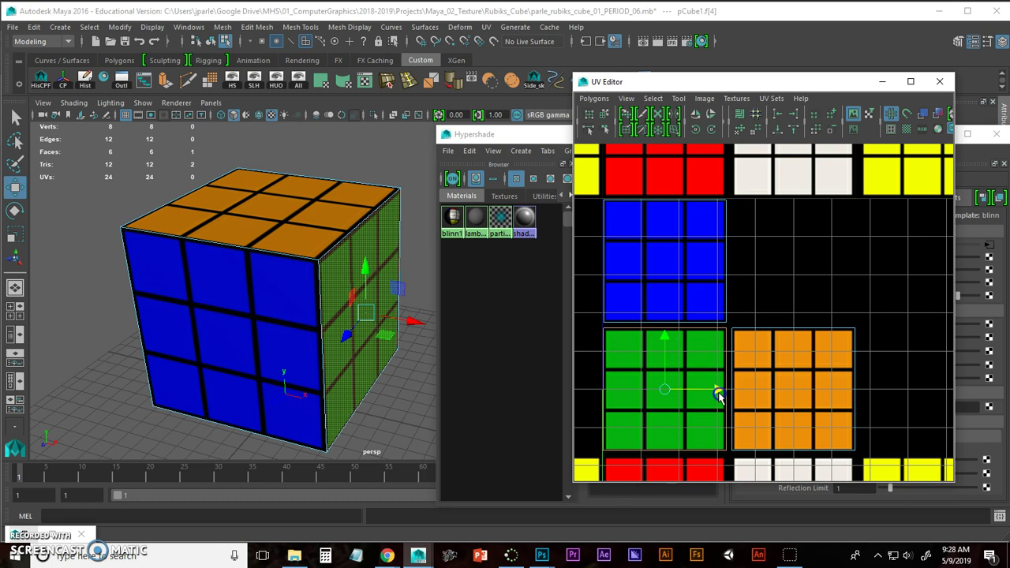
Step: Select the side face opposite the green one and move its UVs along each axis onto the red block
left_click_drag(418, 343, 158, 297, "alt")
left_click(158, 298)
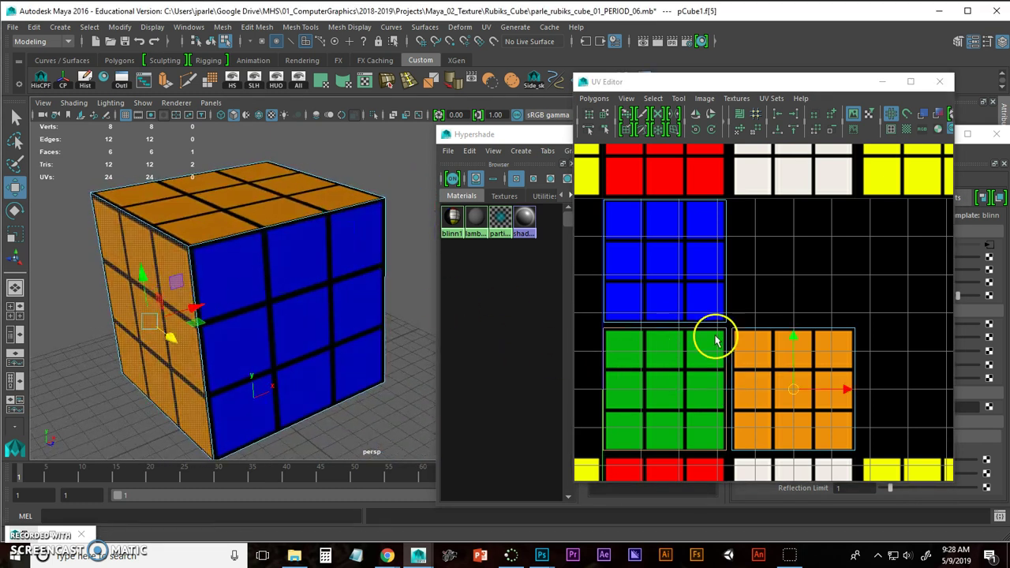
left_click(825, 379)
middle_click_drag(824, 379, 826, 211, "alt")
left_click_drag(852, 224, 721, 227)
left_click_drag(673, 163, 681, 294)
Step: Select the face opposite the blue one and move its UVs straight down onto the white block
left_click_drag(339, 266, 250, 223, "alt")
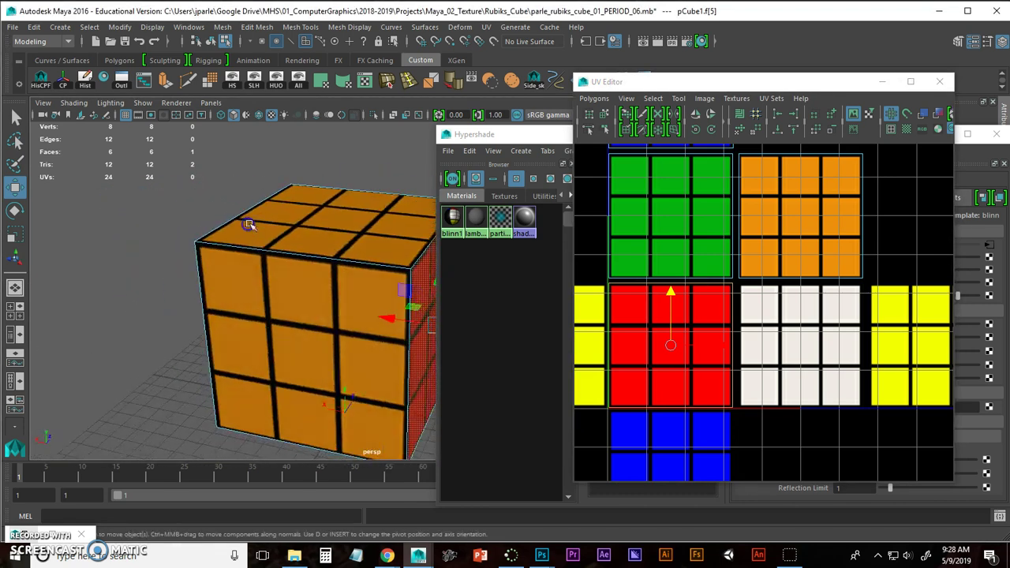
middle_click_drag(250, 223, 201, 197, "alt")
left_click(256, 282)
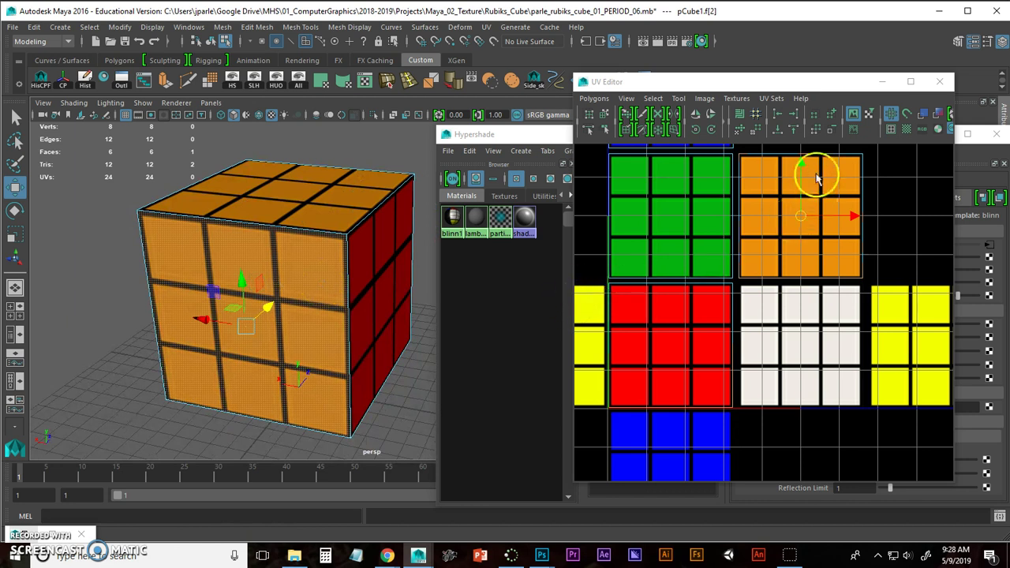
left_click_drag(800, 163, 809, 295)
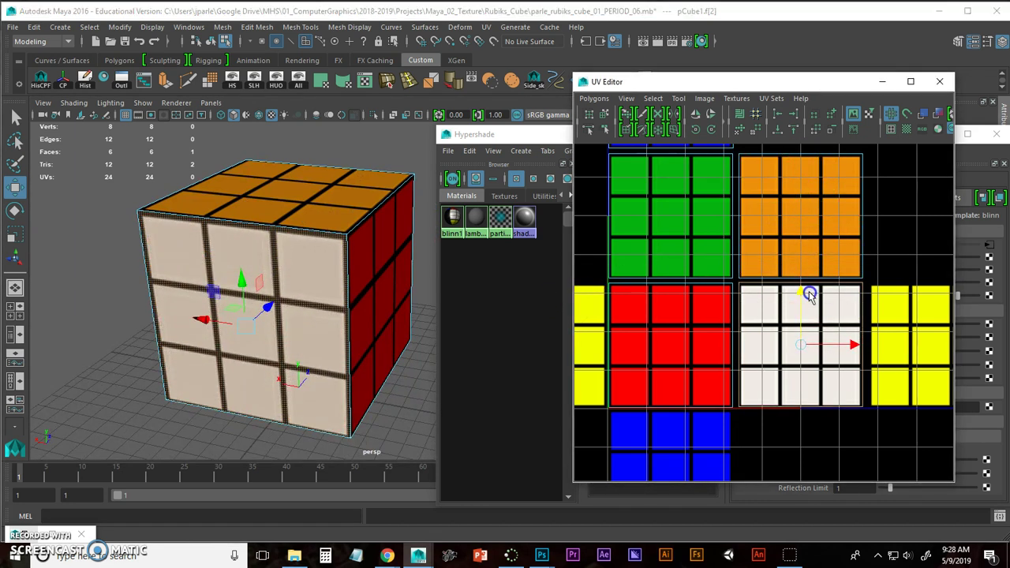
Step: Select the cube's bottom face and move its UVs down and across onto the yellow block
left_click_drag(434, 297, 338, 192, "alt")
left_click(338, 192)
middle_click_drag(791, 292, 636, 314, "alt")
left_click_drag(645, 187, 646, 317)
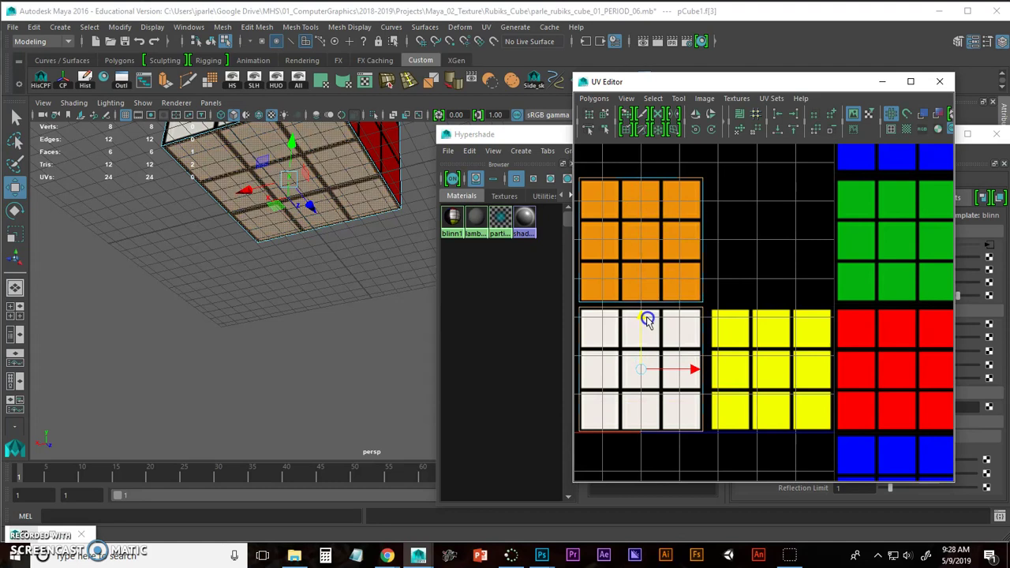
left_click_drag(695, 368, 823, 365)
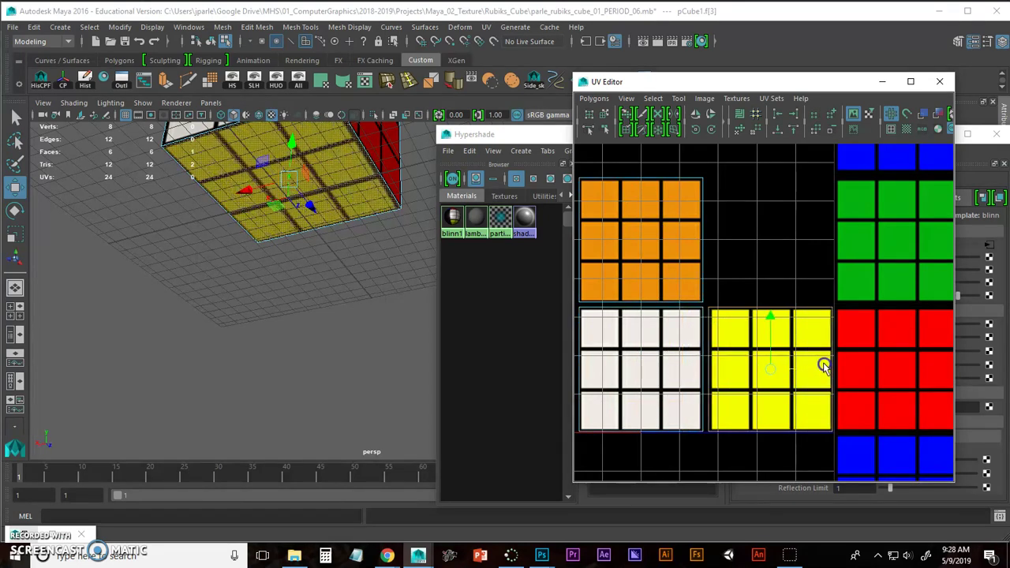
Step: Minimize the UV Editor and Hypershade windows and return to object mode to view the colored cube from all around
left_click(882, 82)
left_click(853, 148)
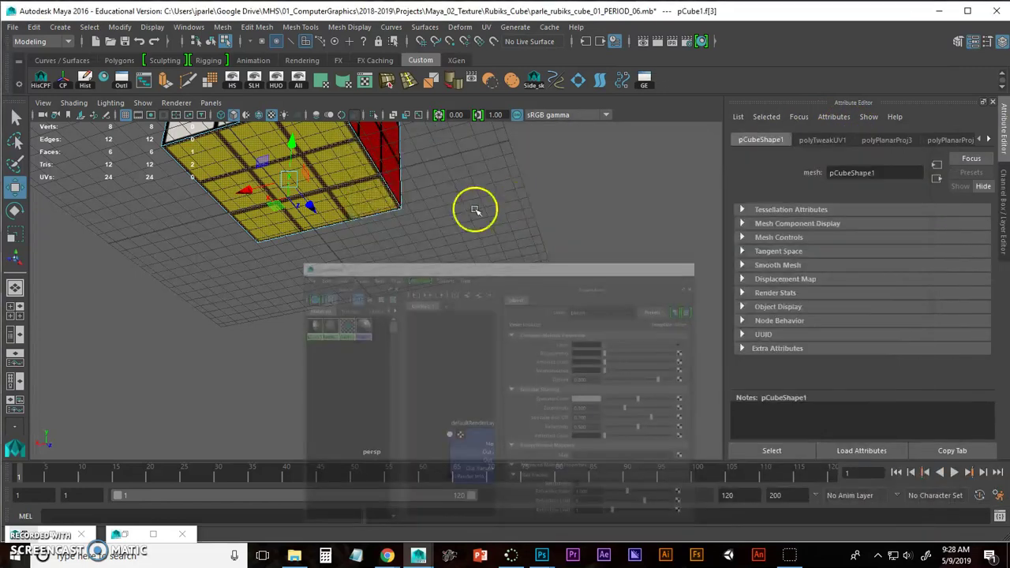
left_click_drag(476, 210, 494, 245, "alt")
left_click(514, 239)
key("F8")
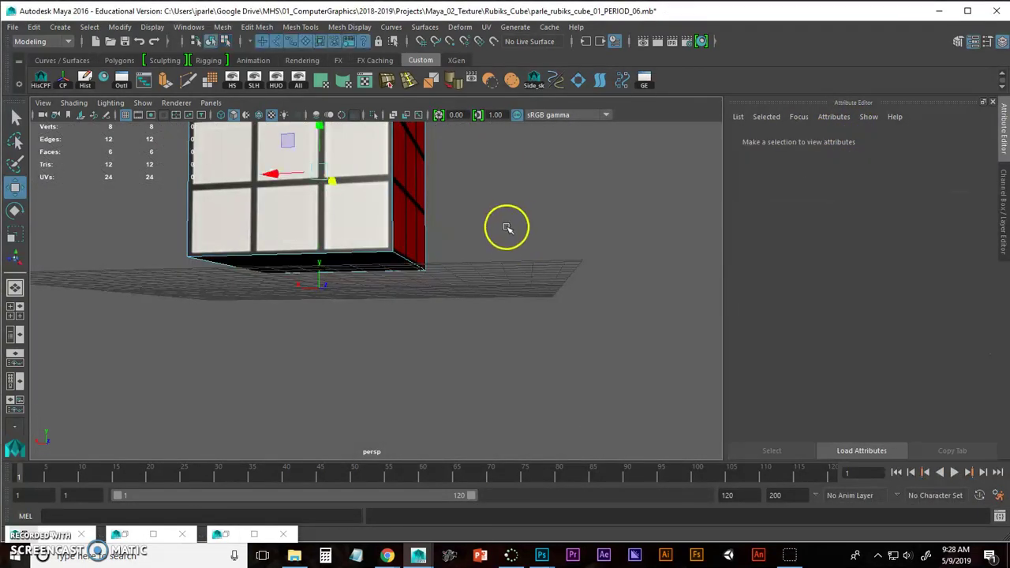
left_click_drag(472, 212, 486, 261, "alt")
middle_click_drag(506, 258, 442, 212, "alt")
left_click_drag(441, 213, 445, 287, "alt")
middle_click_drag(445, 287, 289, 276, "alt")
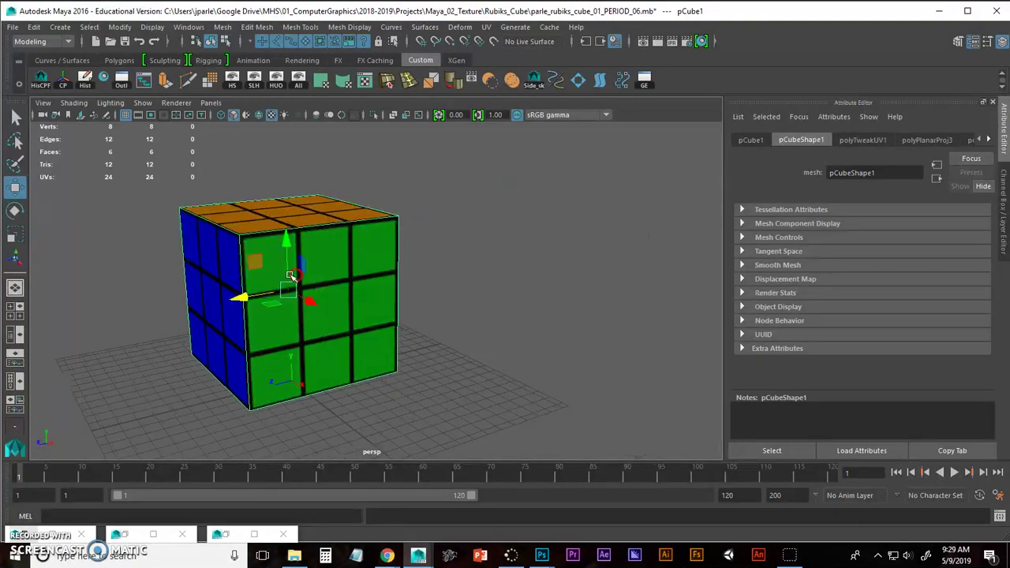
left_click_drag(289, 276, 302, 306, "alt")
Step: Read the directions document's steps on the black and white bump map and importing the LIGHT_rig, and return to Maya
key("alt+Tab")
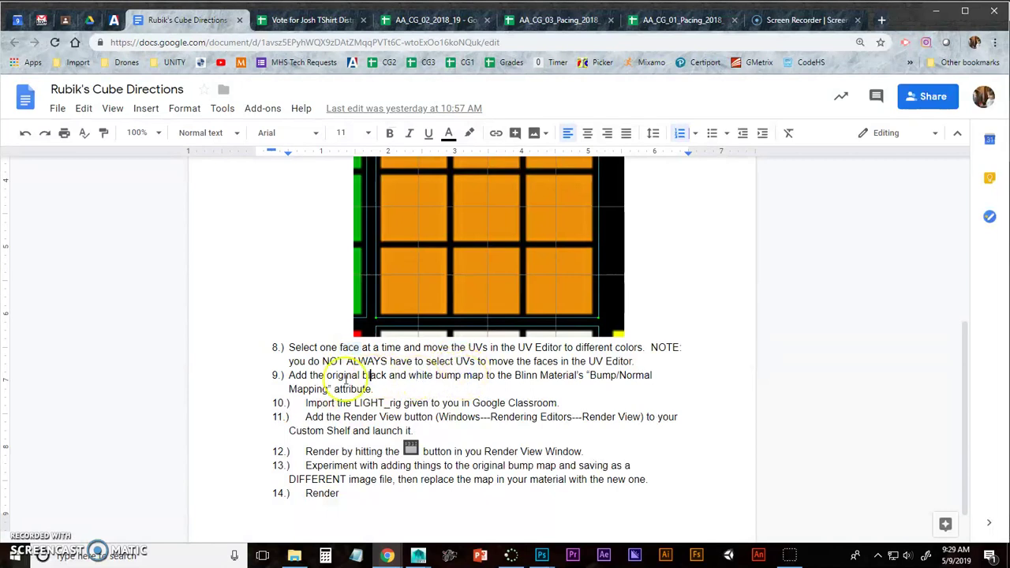
left_click_drag(345, 380, 410, 377)
left_click_drag(306, 403, 524, 402)
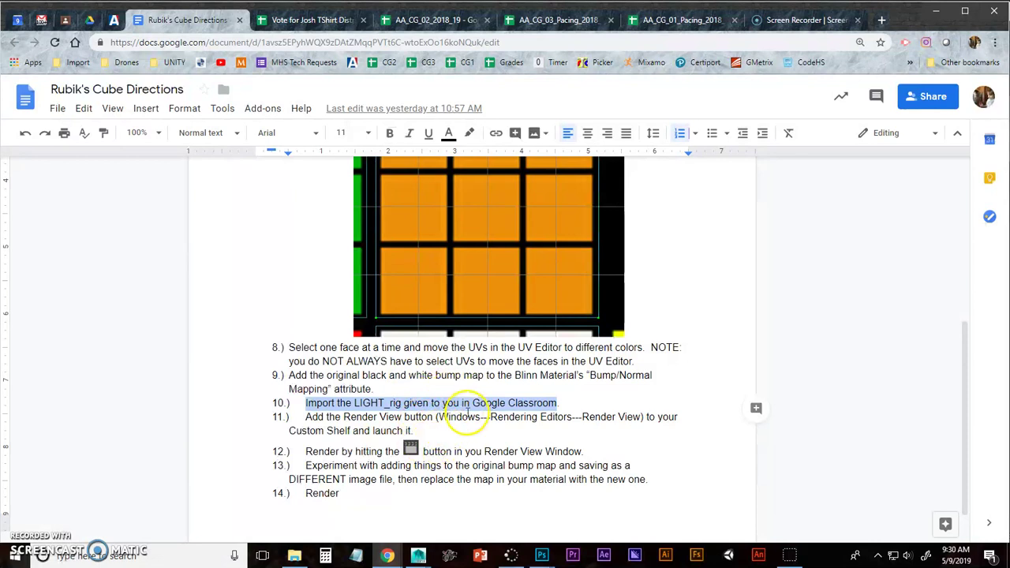
key("alt+Tab")
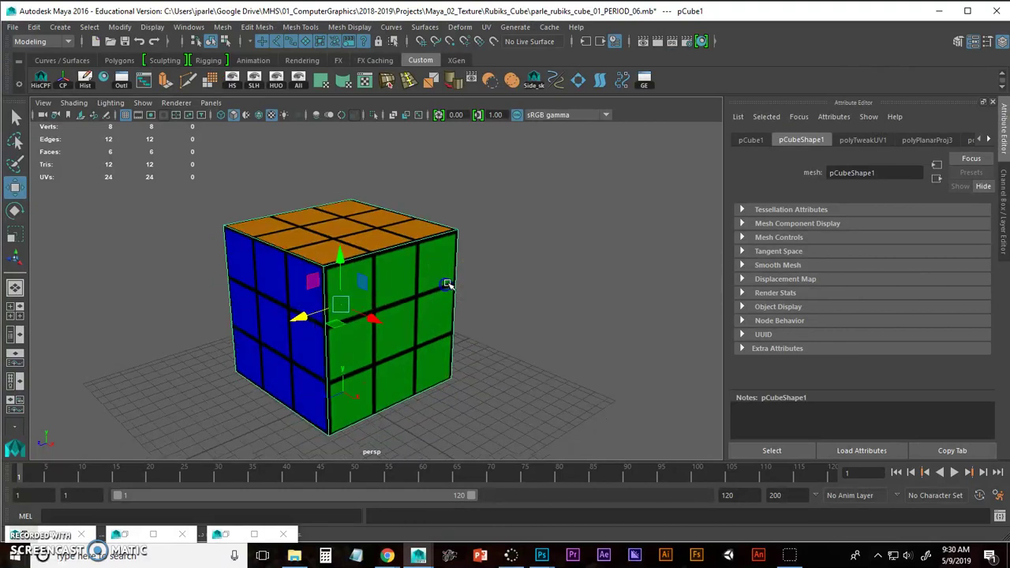
Step: Import the light rig scene Rubiks_LIGHT_rig_to_students.mb into the current scene
left_click(12, 26)
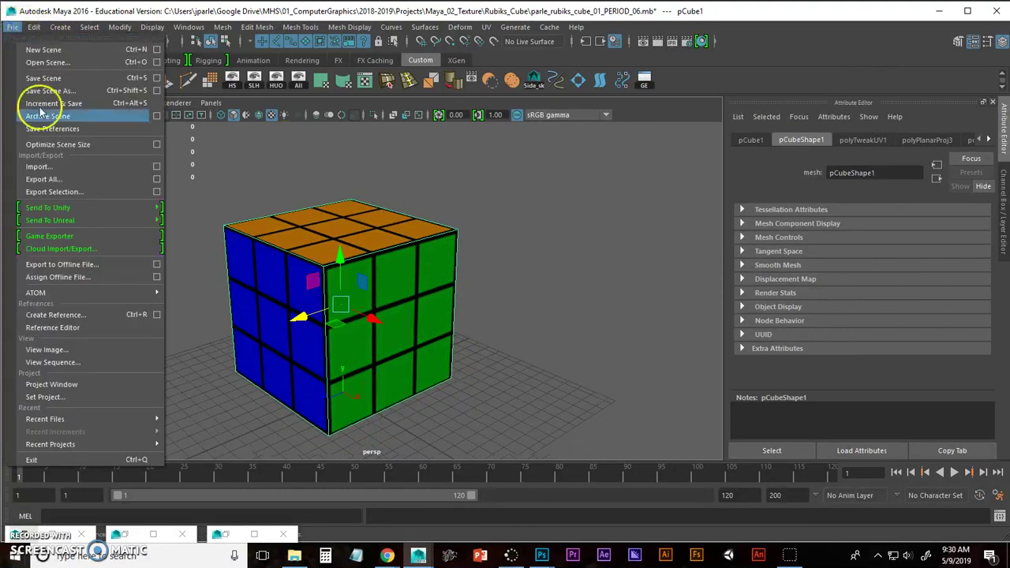
left_click(58, 154)
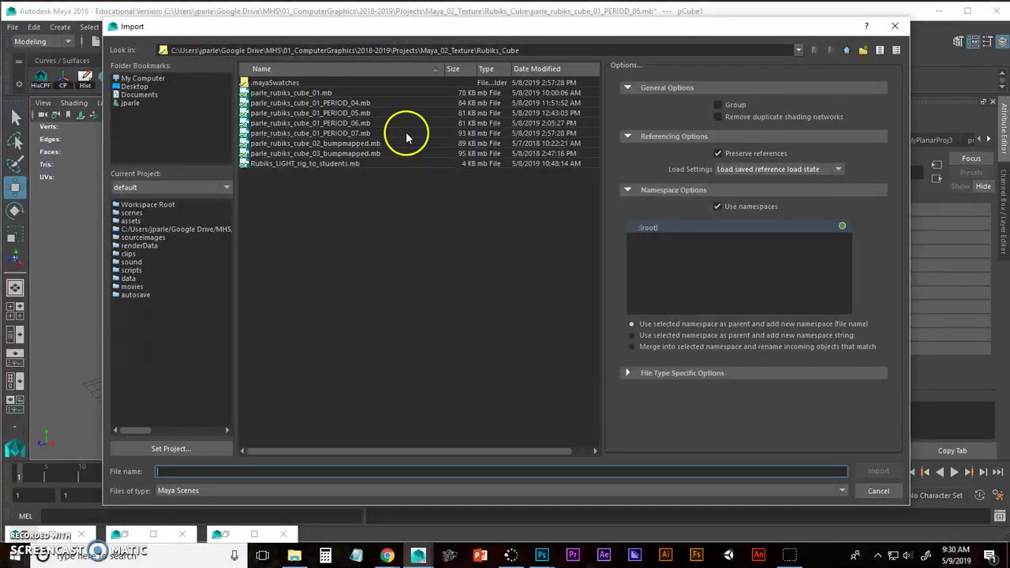
left_click(277, 165)
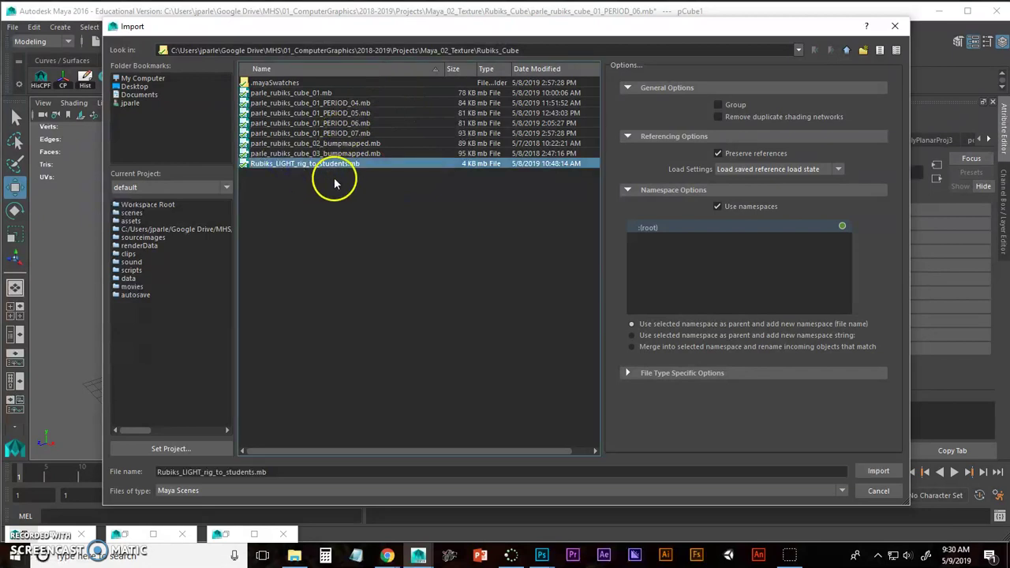
left_click(878, 471)
Step: Inspect the imported lights placed around the cube and frame the cube's blue, green and orange faces closely
right_click_drag(597, 334, 450, 260, "alt")
left_click_drag(450, 260, 382, 271, "alt")
right_click_drag(381, 271, 450, 273, "alt")
left_click_drag(449, 273, 363, 266, "alt")
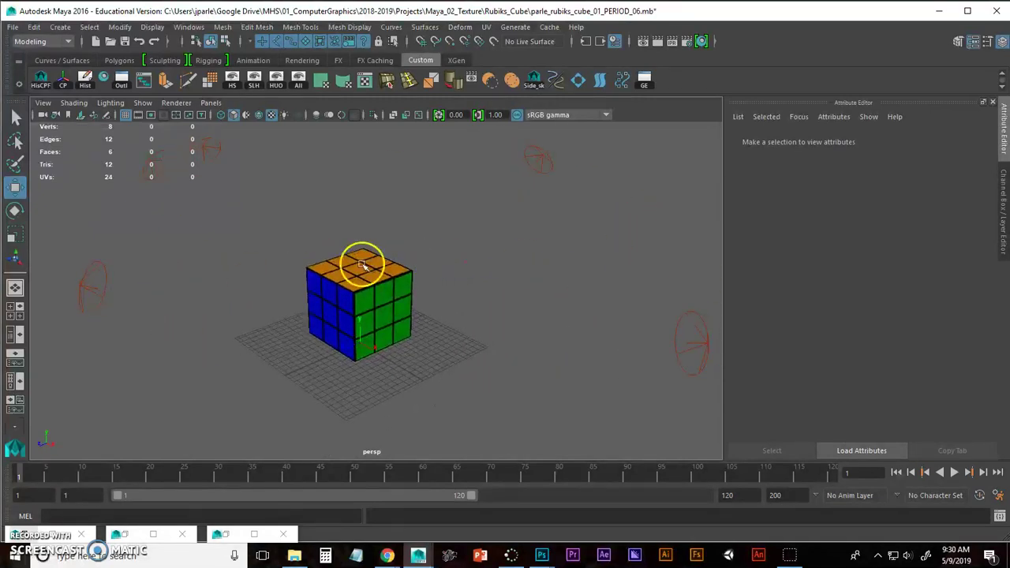
middle_click_drag(363, 267, 399, 274, "alt")
left_click_drag(398, 275, 400, 264, "alt")
right_click_drag(401, 264, 557, 264, "alt")
left_click_drag(557, 264, 458, 258, "alt")
right_click_drag(457, 259, 578, 252, "alt")
right_click_drag(510, 269, 543, 253, "alt")
middle_click_drag(543, 253, 541, 245, "alt")
Step: Read the step about adding the Render View button in the Rubik's Cube directions document, and return to Maya
key("alt+Tab")
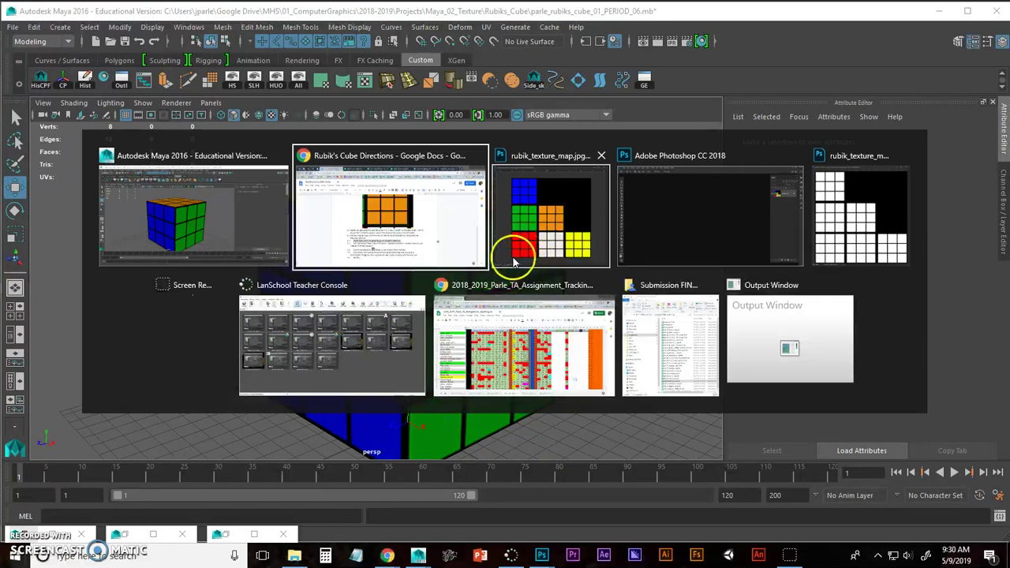
key("alt+Tab")
key("alt+Tab")
key("alt+Tab")
key("alt+Tab")
key("alt+Tab")
key("alt+Tab")
key("alt+Tab")
key("alt+Tab")
key("alt+Tab")
key("alt+Tab")
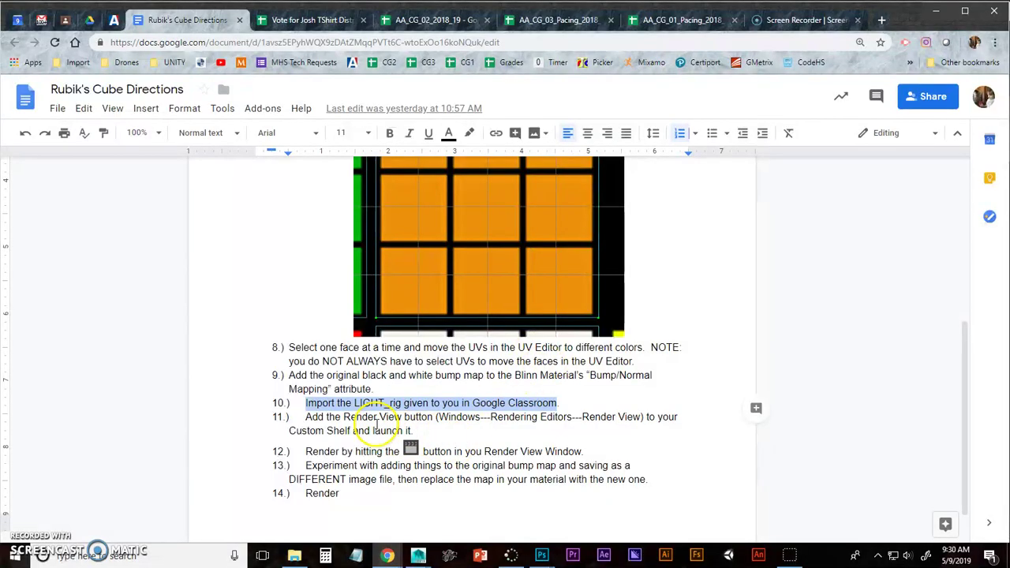
left_click(374, 418)
left_click_drag(307, 419, 379, 420)
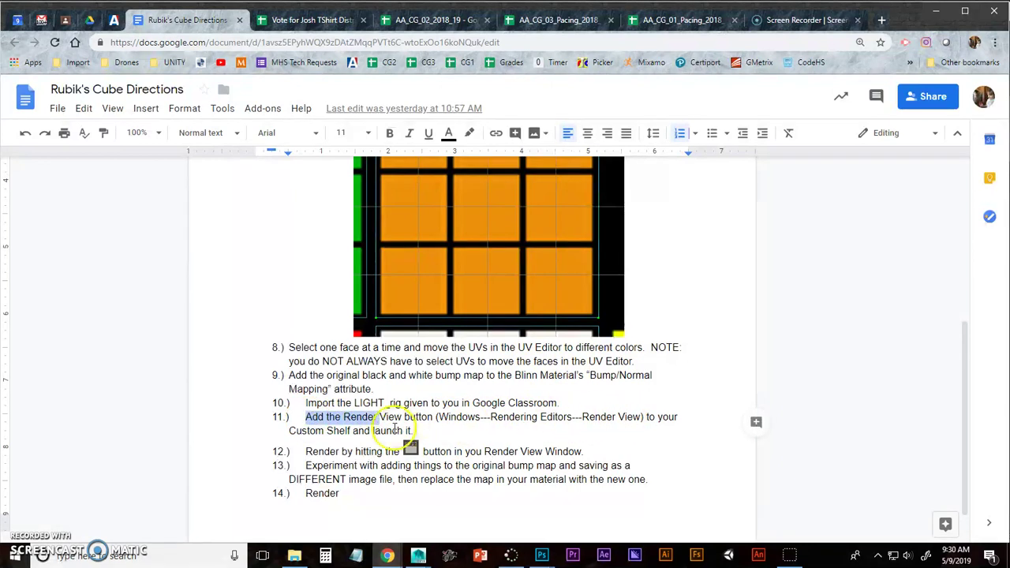
key("alt+Tab")
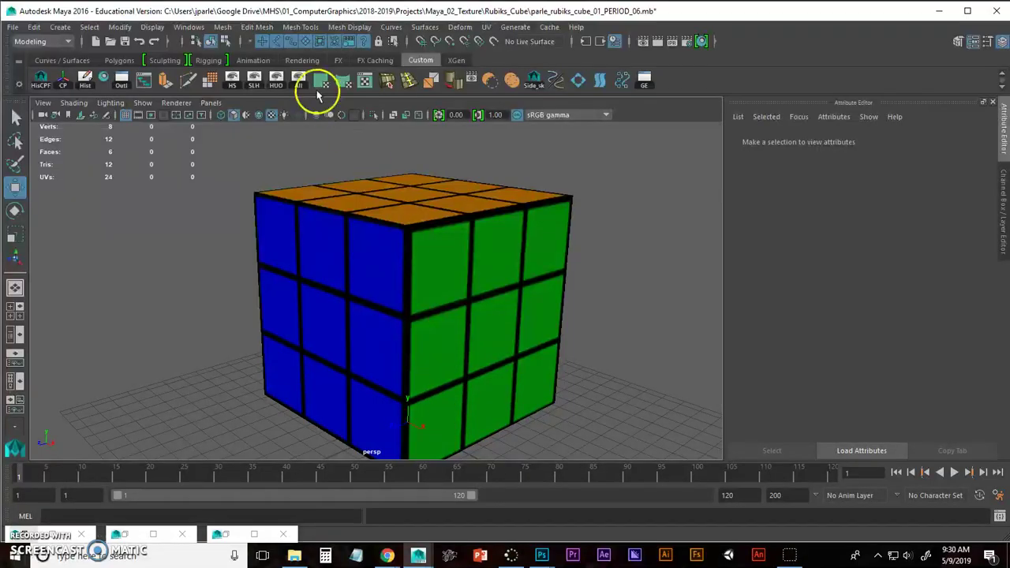
Step: Locate Render View among the rendering editors without opening it, and check the rendering step in the directions document
left_click(189, 27)
mouse_move(213, 97)
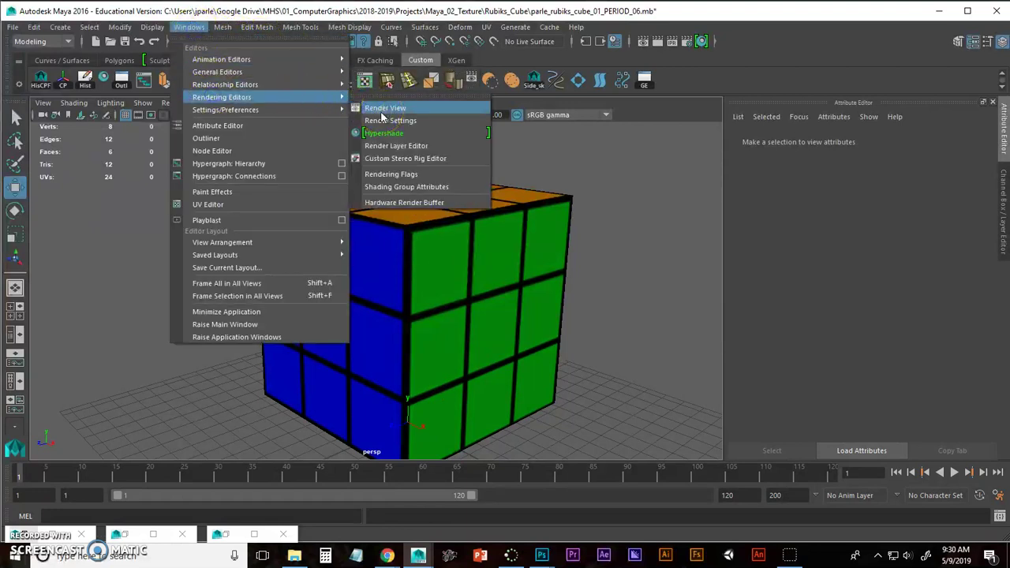
left_click(412, 11)
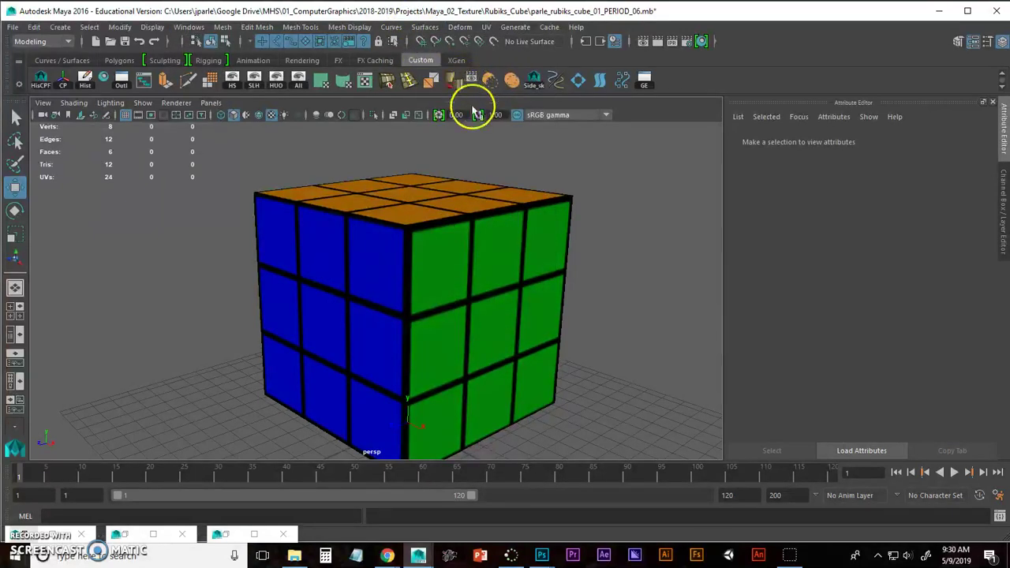
key("alt+Tab")
left_click(456, 155)
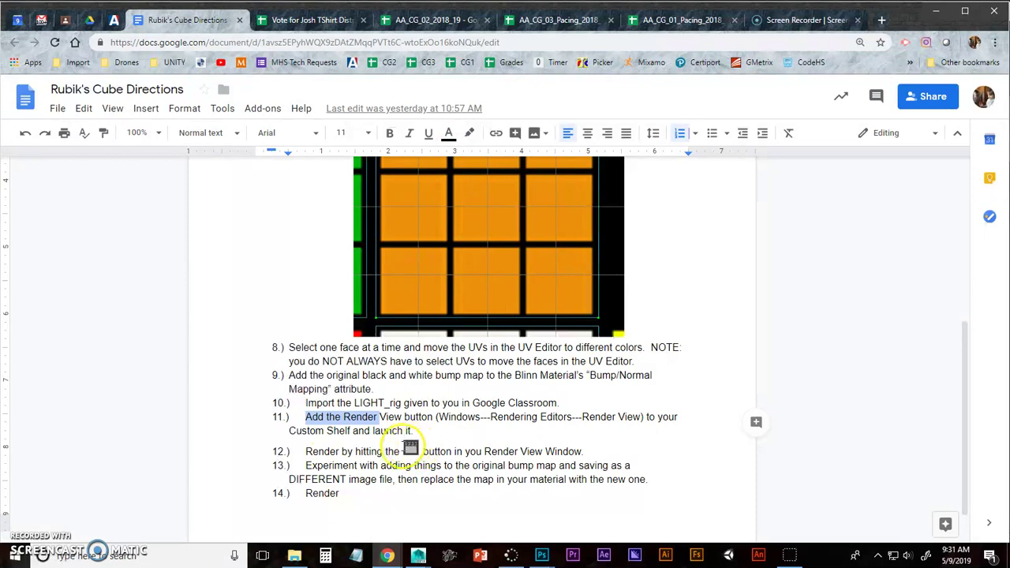
key("alt+Tab")
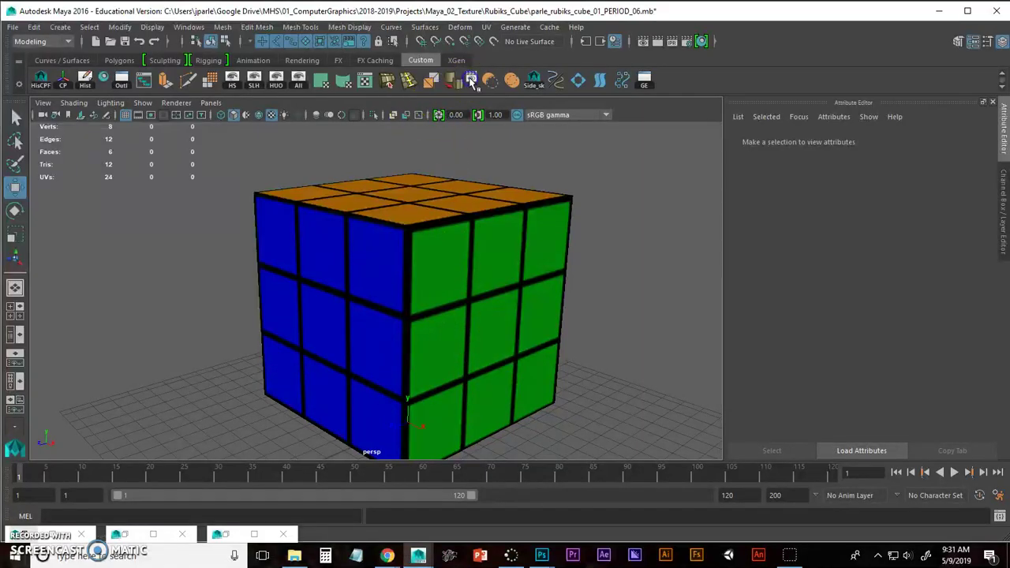
Step: Render the perspective view in Render View with color management turned off, and keep the rendered image
left_click(471, 81)
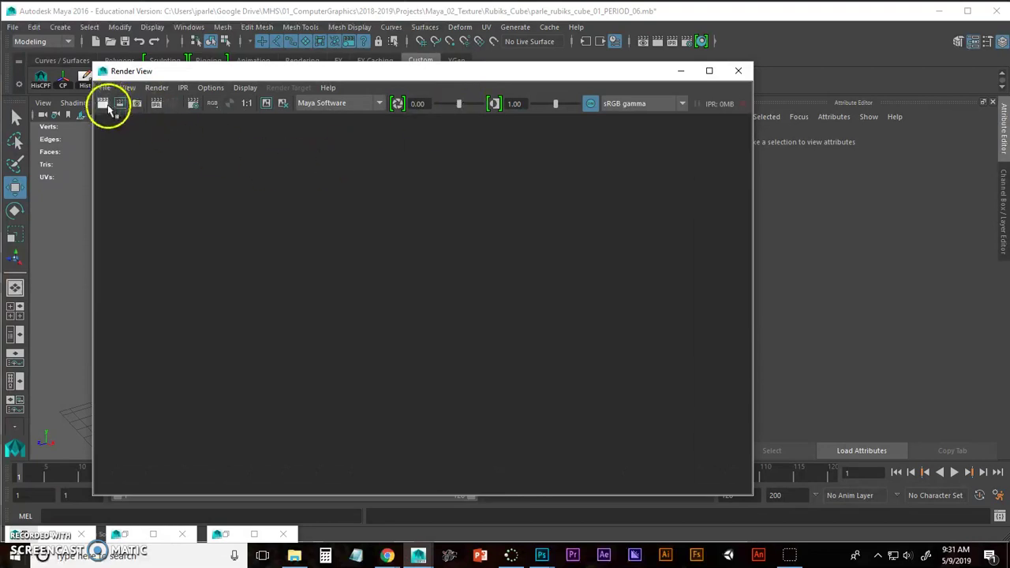
left_click(104, 102)
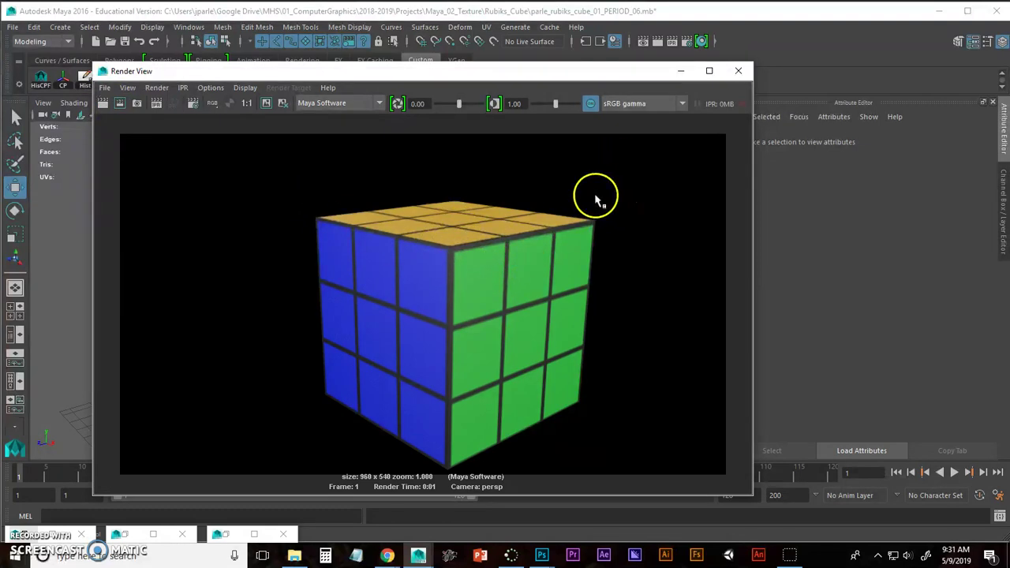
left_click(590, 105)
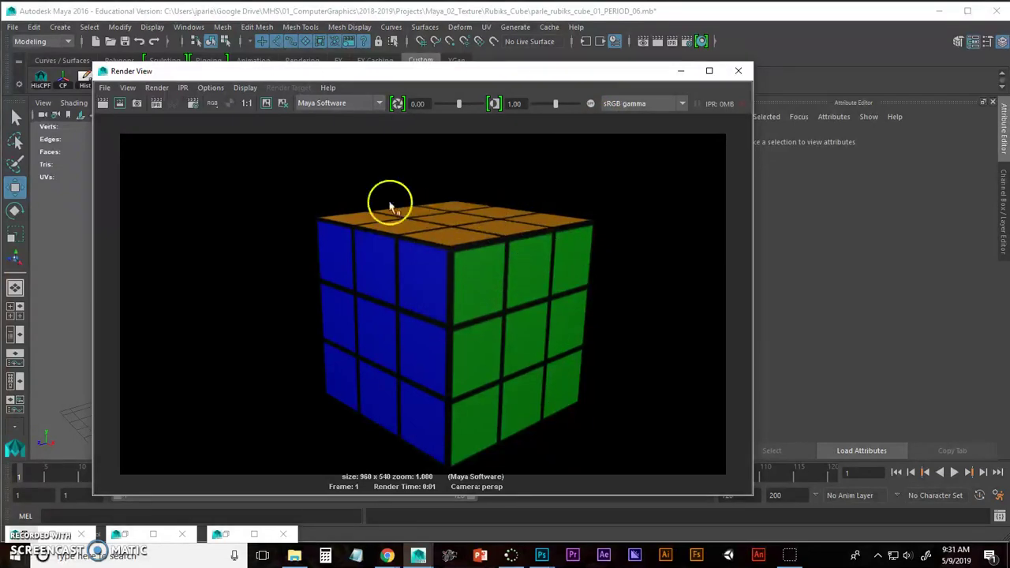
left_click(267, 105)
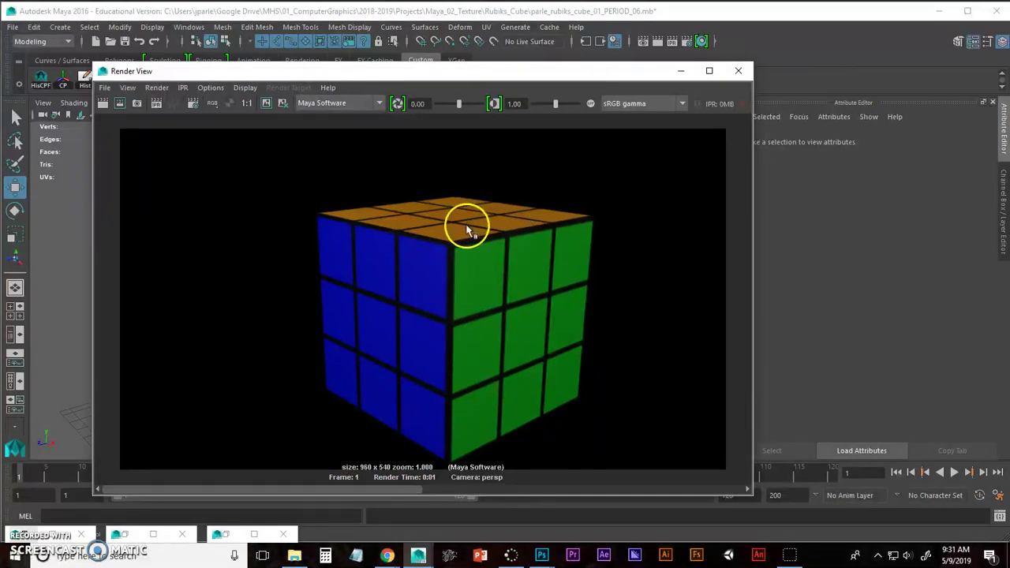
Step: Switch to Photoshop to examine the black and white bump map rubik_texture_map_bump_no_face.jpg, and return to Maya
key("alt+Tab")
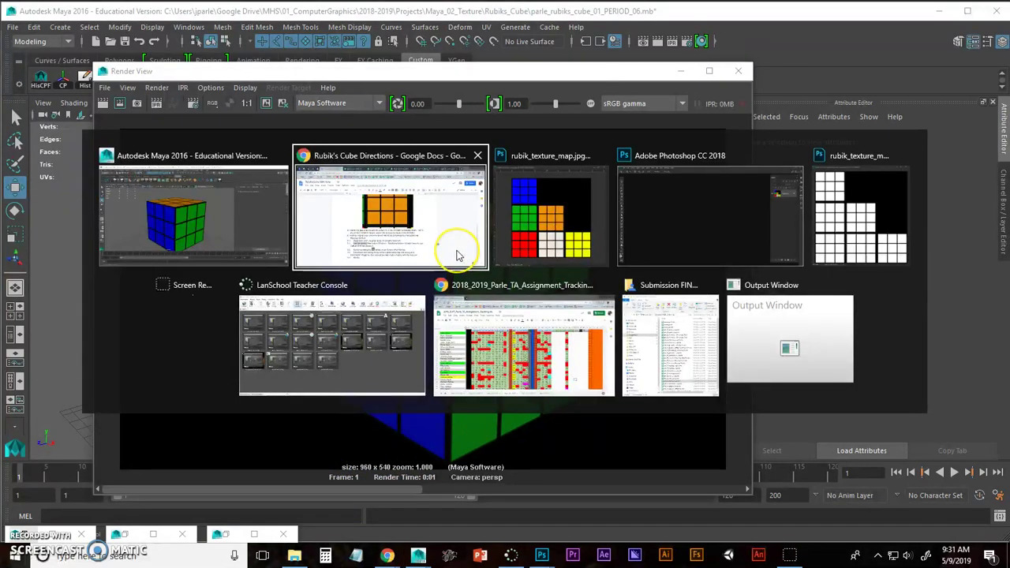
key("alt+Tab")
key("alt+Tab")
key("alt+Tab")
key("alt+Tab")
key("alt+Tab")
key("alt+Tab")
key("alt+Tab")
key("alt+Tab")
key("alt+Tab")
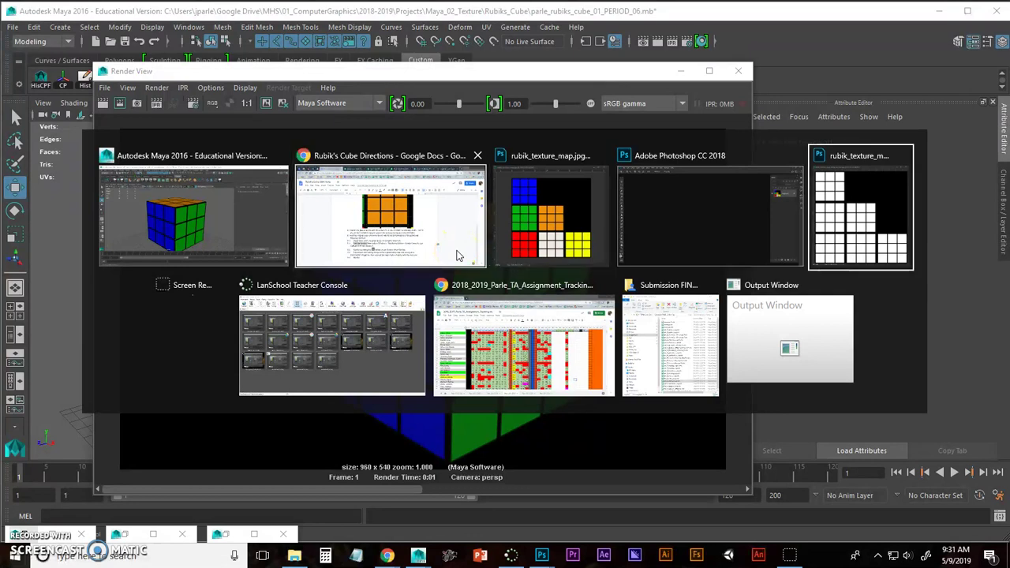
key("alt+Tab")
key("alt+Tab")
key("alt+Tab")
key("alt+Tab")
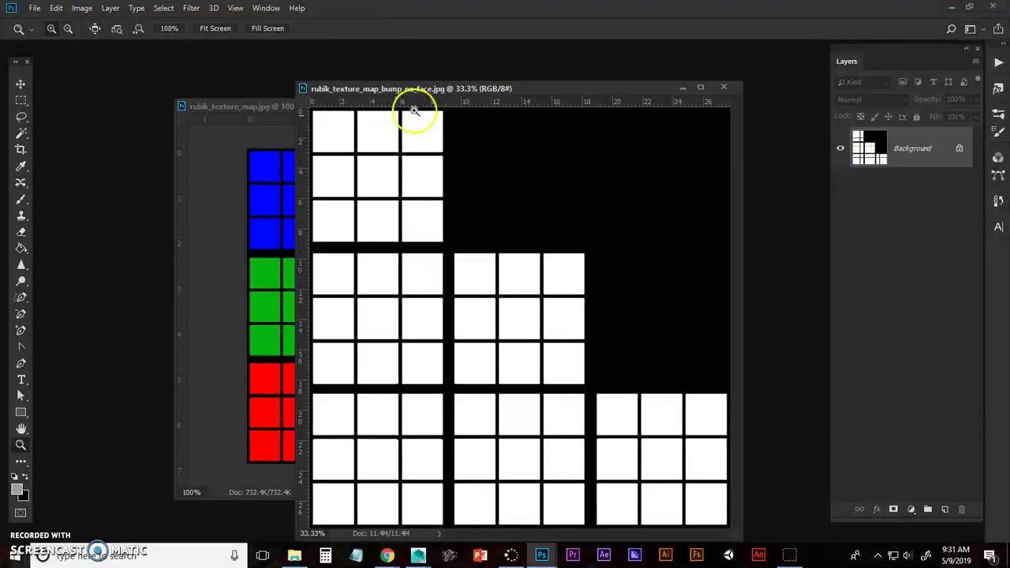
left_click_drag(429, 90, 404, 81)
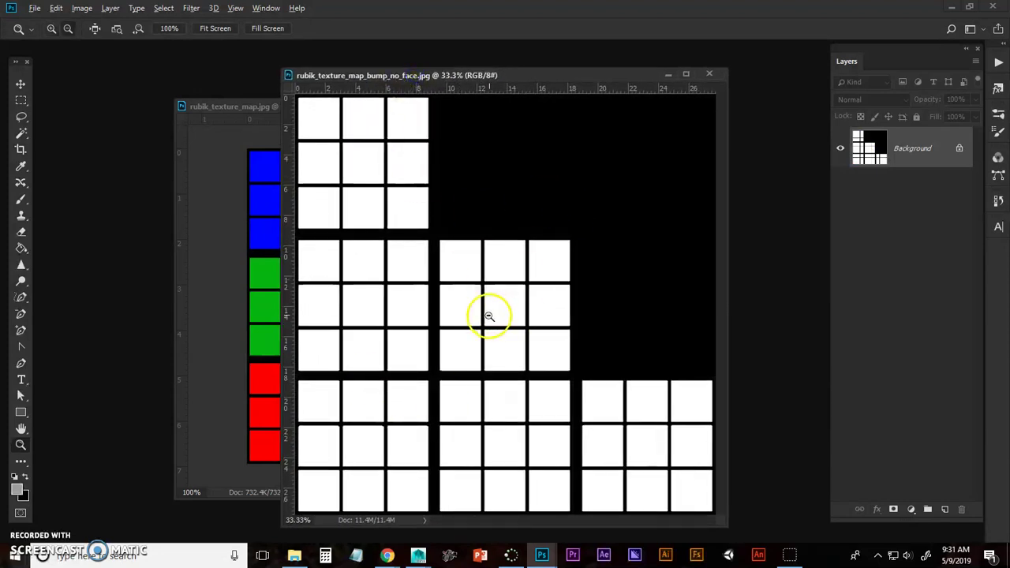
key("alt+Tab")
key("alt+Tab")
key("alt+Tab")
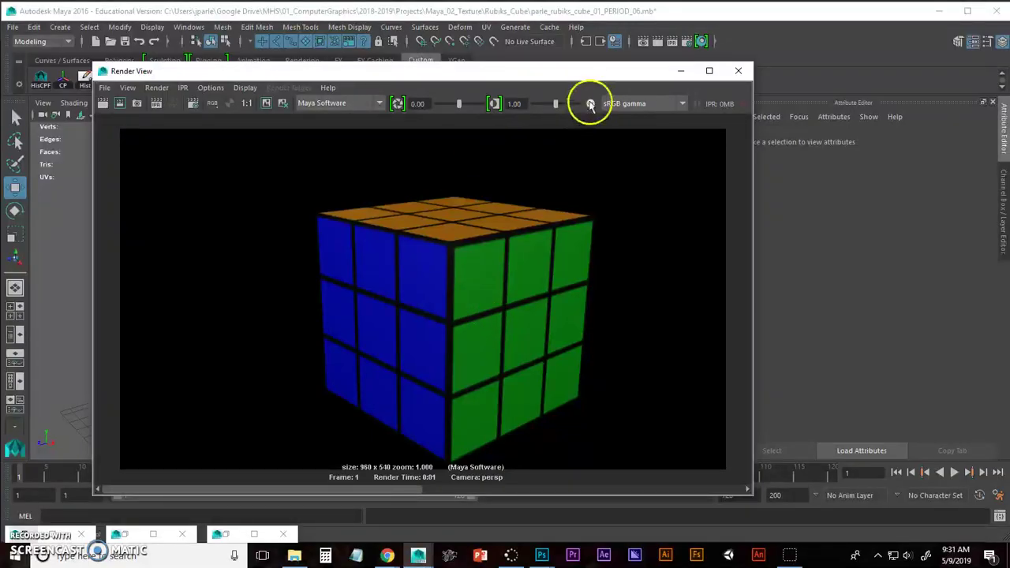
Step: Minimize Render View and connect a file texture to the blinn1 material's Bump/Normal Mapping in the Hypershade, showing the file node's attributes
left_click(681, 71)
left_click_drag(487, 244, 305, 208, "alt")
left_click(104, 80)
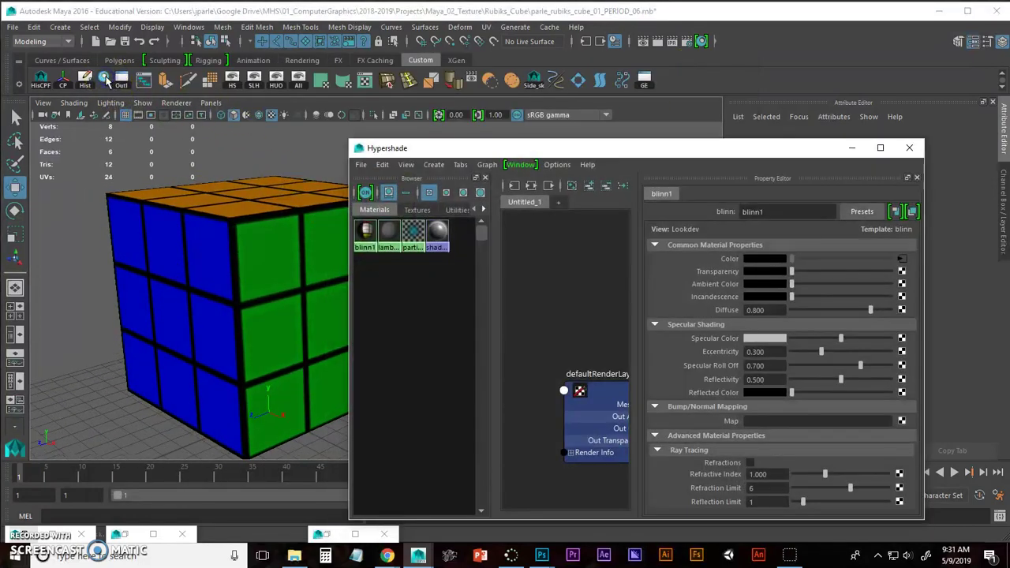
left_click(366, 230)
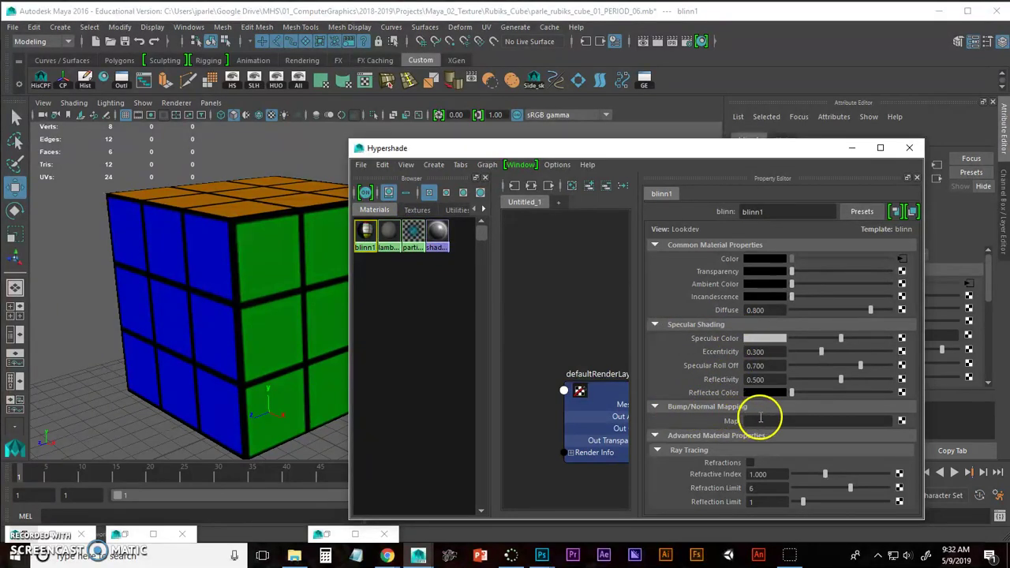
left_click(904, 424)
left_click(685, 179)
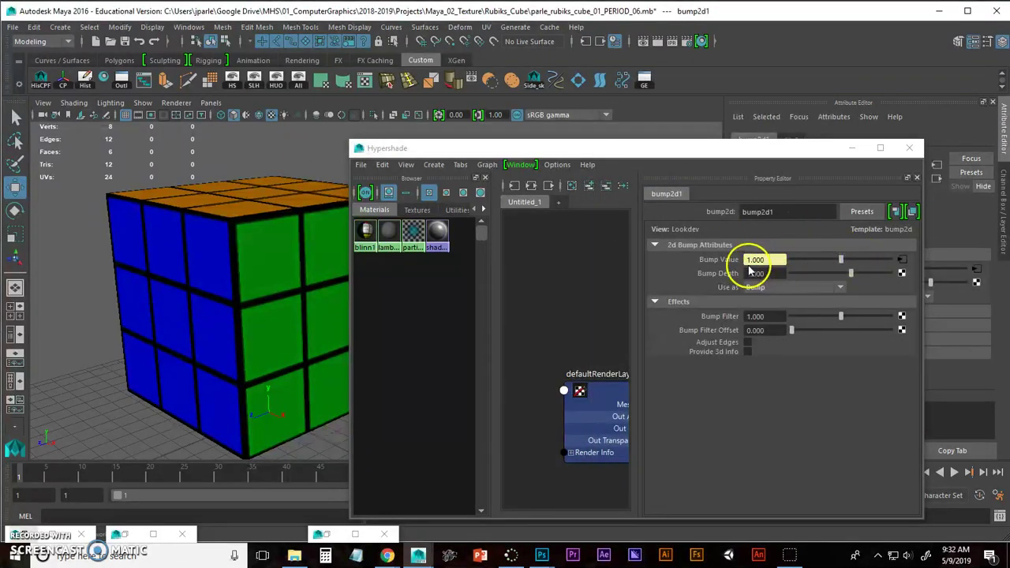
left_click(902, 260)
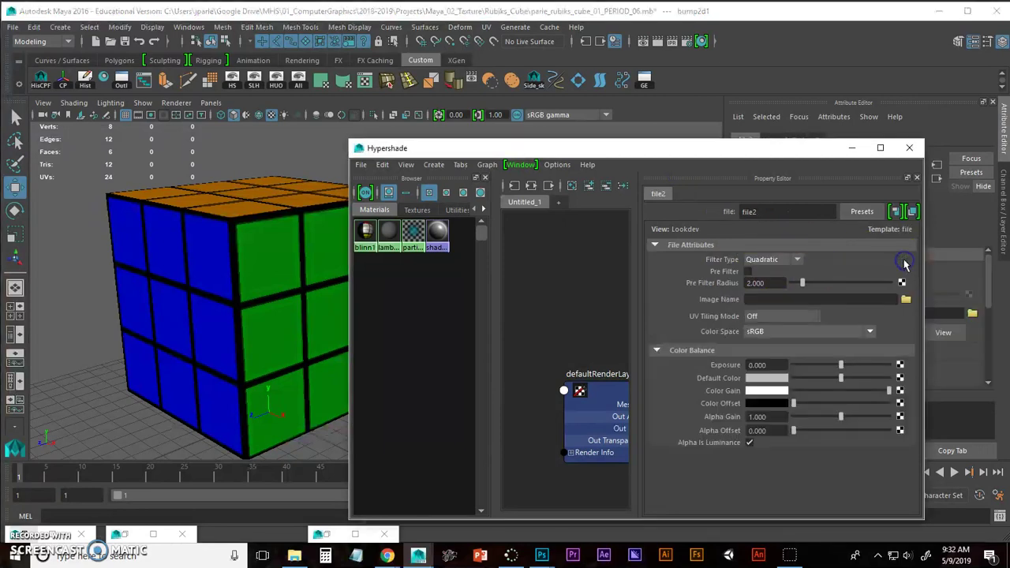
Step: Load rubik_texture_map_bump_no_face.jpg from Google Drive's 2018-2019 Projects folder Maya_02_Texture\Rubiks_Cube as the bump texture's image
left_click(906, 300)
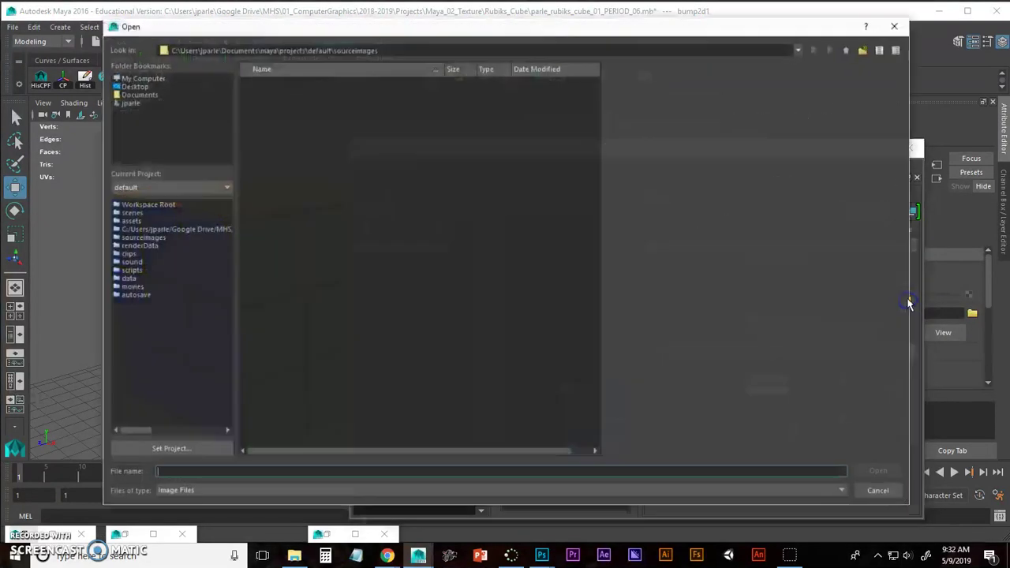
left_click(134, 104)
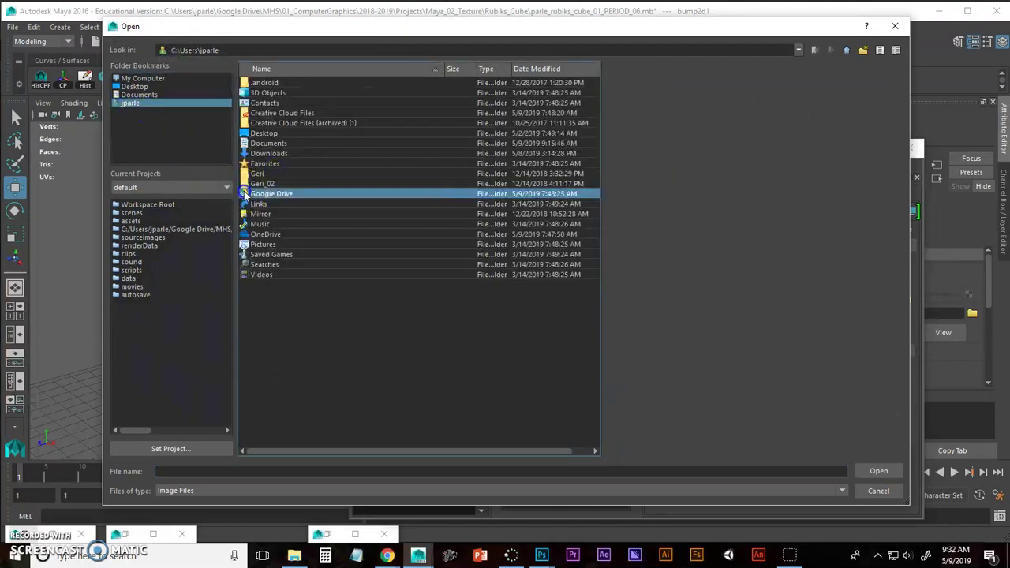
double_click(261, 193)
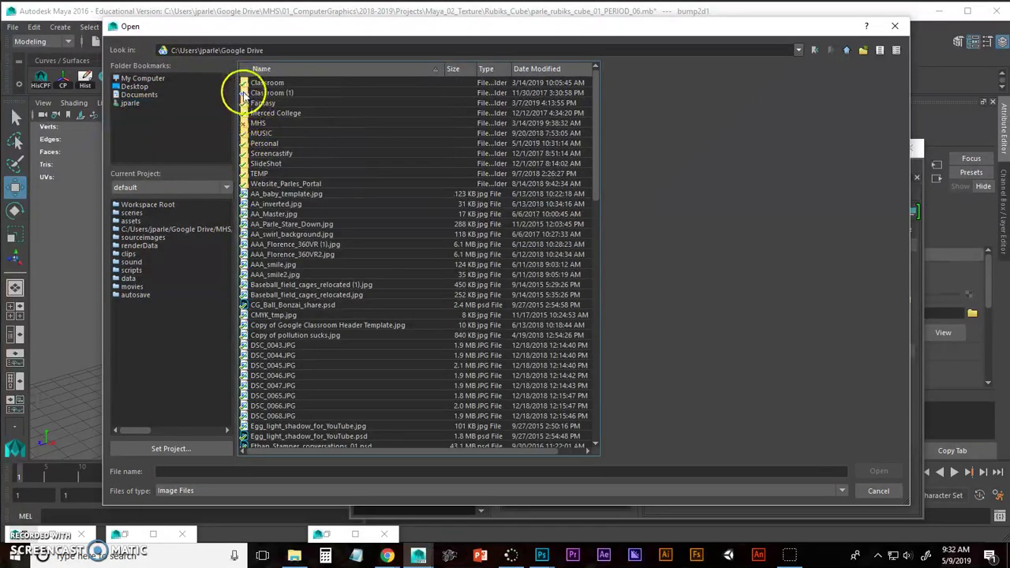
left_click(246, 123)
double_click(249, 120)
double_click(246, 83)
double_click(245, 103)
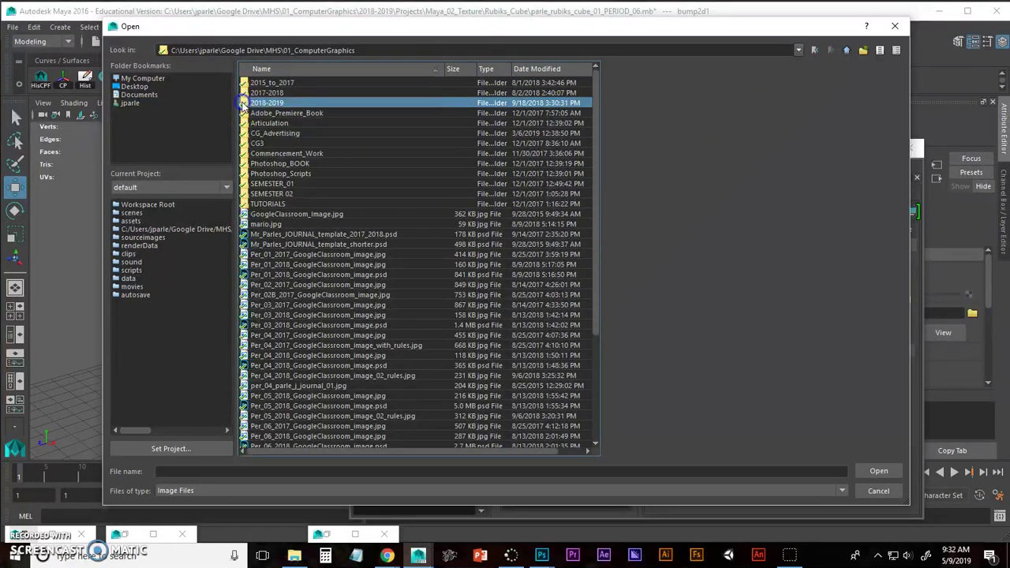
left_click(246, 83)
double_click(246, 84)
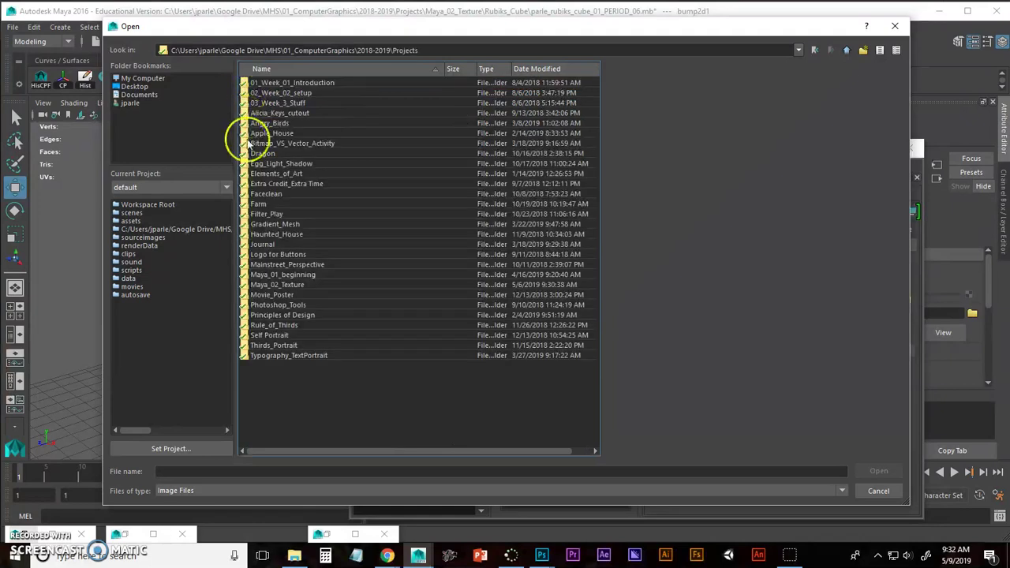
double_click(246, 284)
double_click(247, 93)
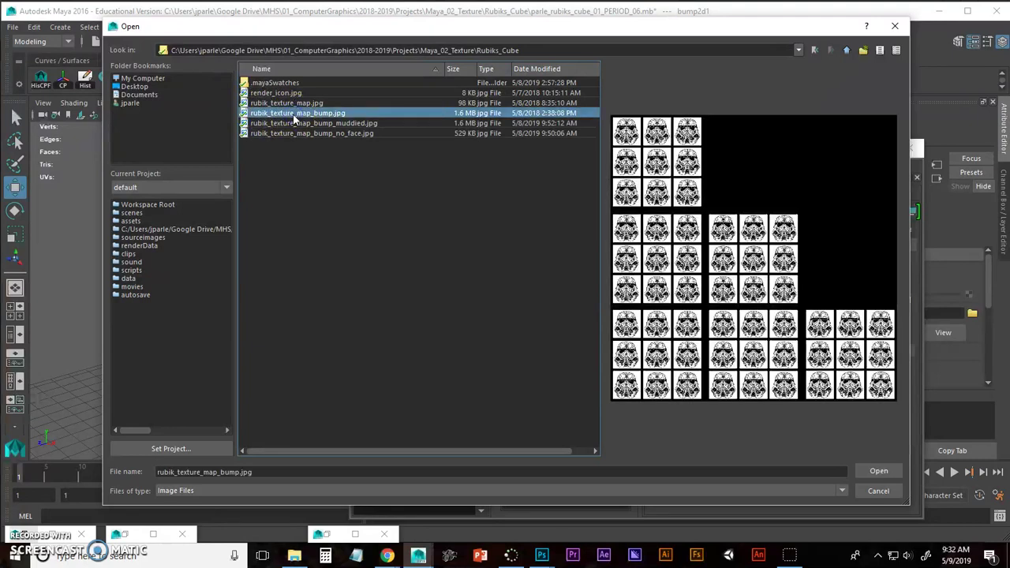
left_click(298, 133)
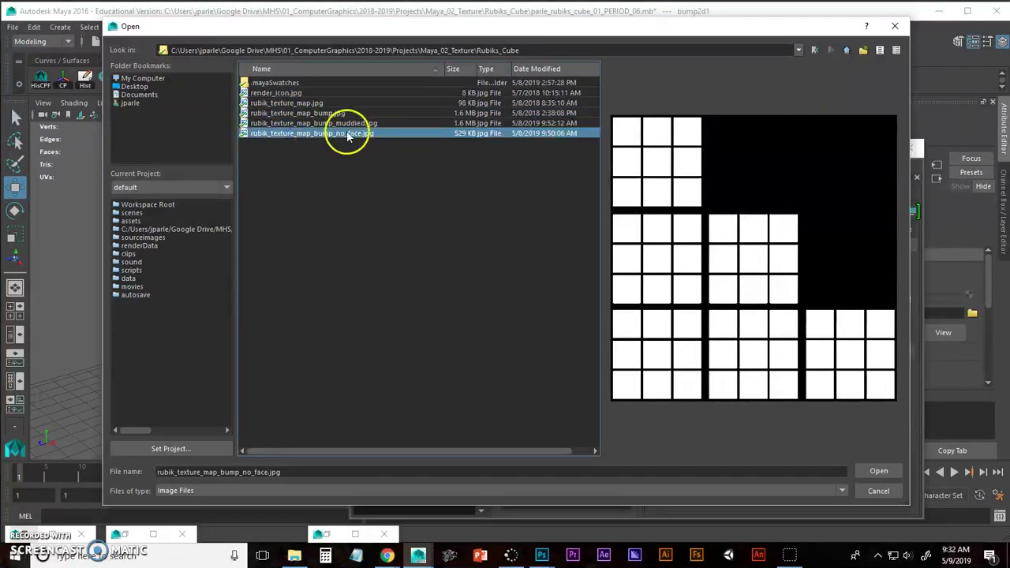
left_click(877, 472)
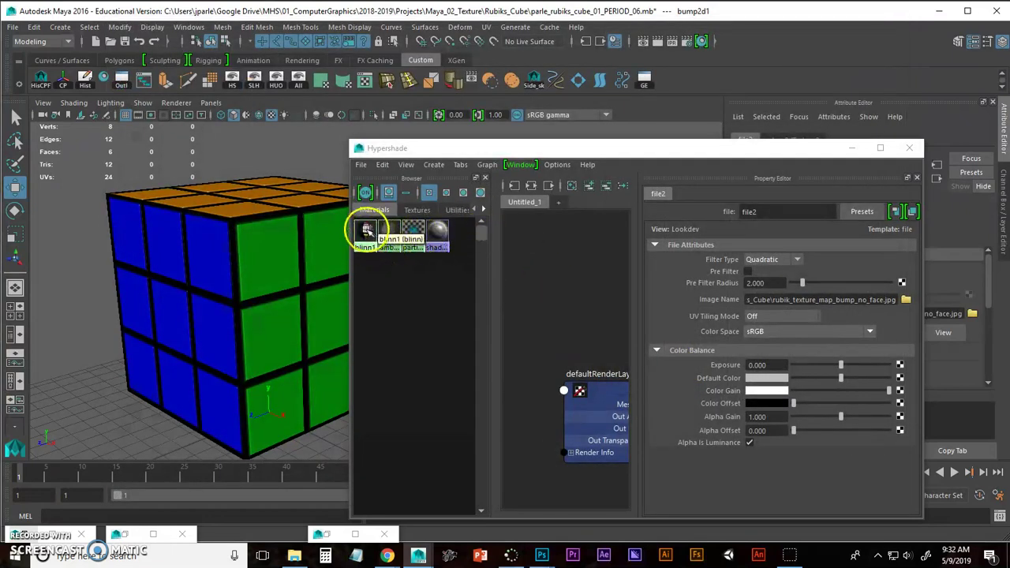
Step: Enlarge the material swatches to inspect the bump on blinn1, and minimize the Hypershade
left_click(463, 194)
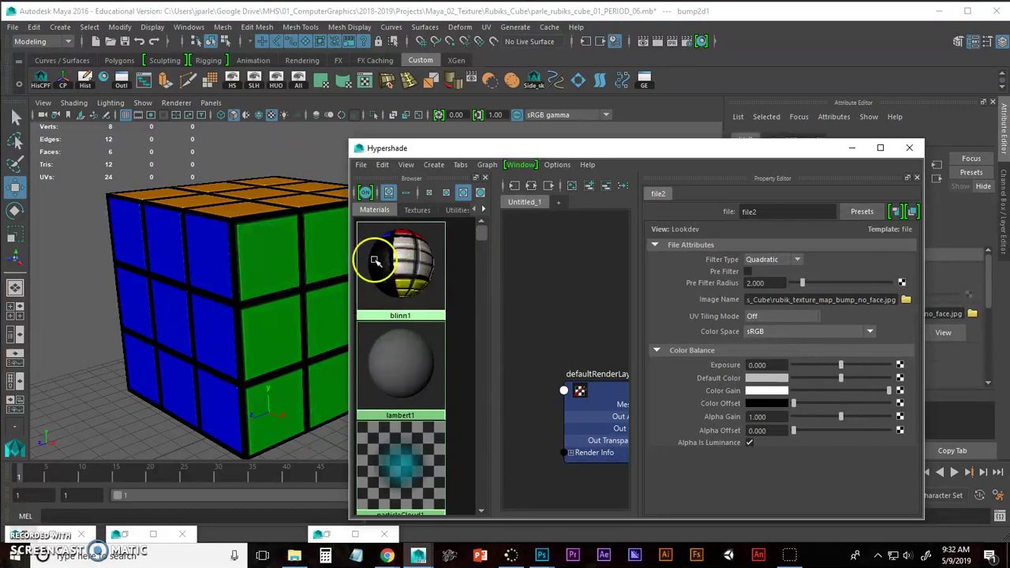
left_click(852, 149)
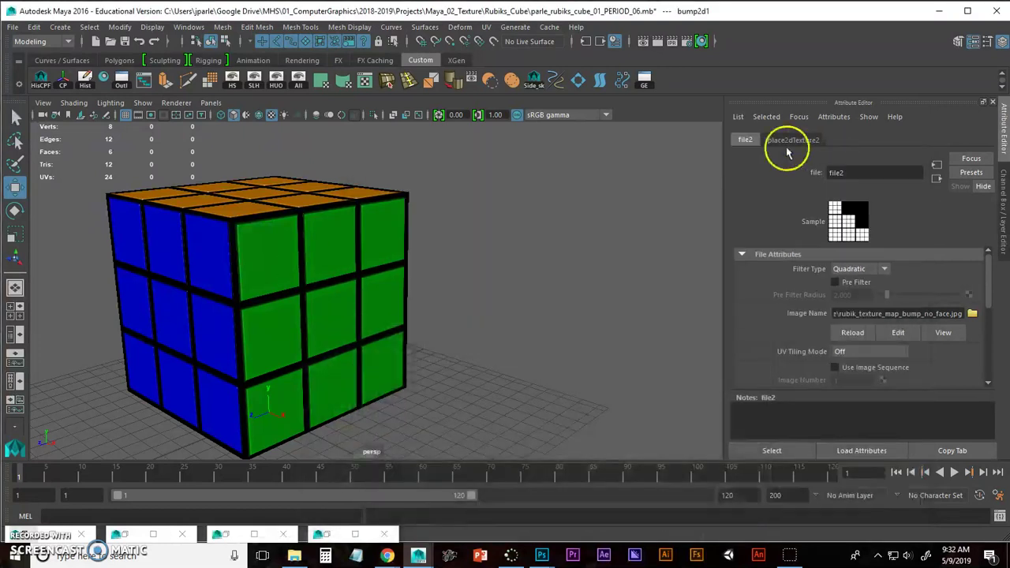
Step: Open the Render View and render the cube with the black and white bump map applied
left_click(488, 82)
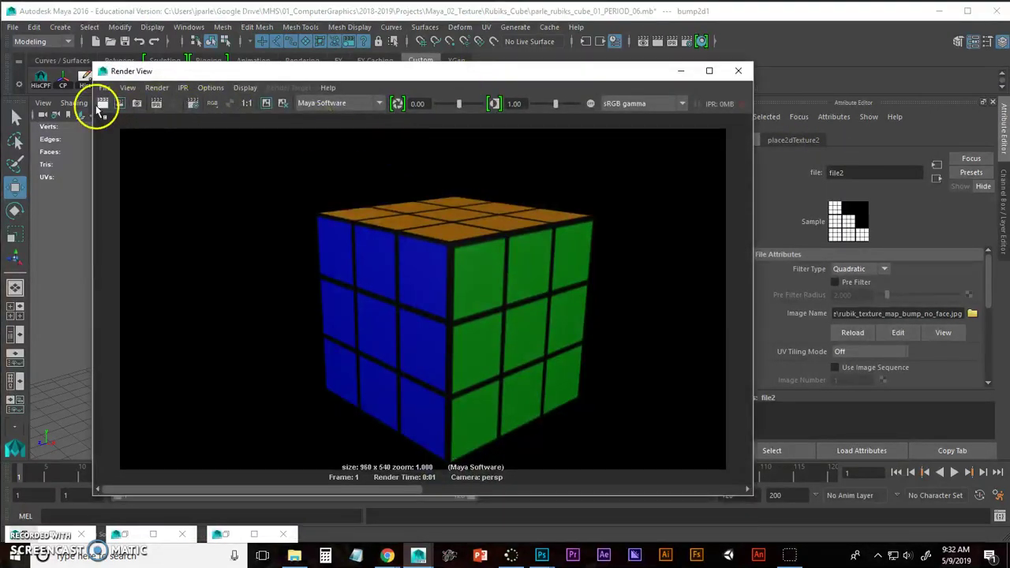
left_click(102, 104)
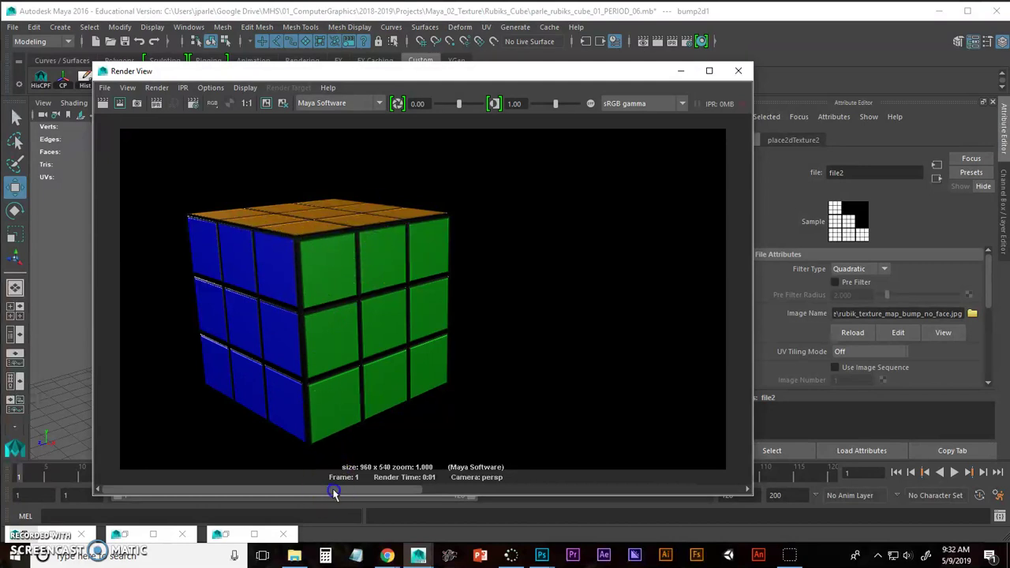
left_click_drag(464, 489, 421, 485)
mouse_move(487, 484)
left_mouse_down()
mouse_move(556, 483)
mouse_move(496, 489)
left_mouse_up()
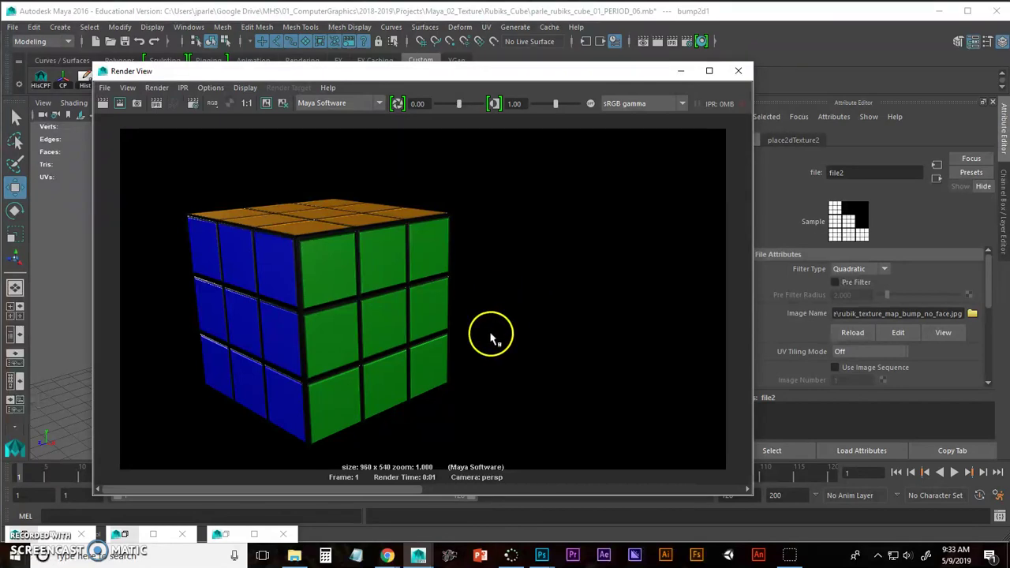
Step: Check the Rubik's Cube Directions in Chrome for the steps on experimenting with the bump map and rendering, and return to Maya
key("alt+Tab")
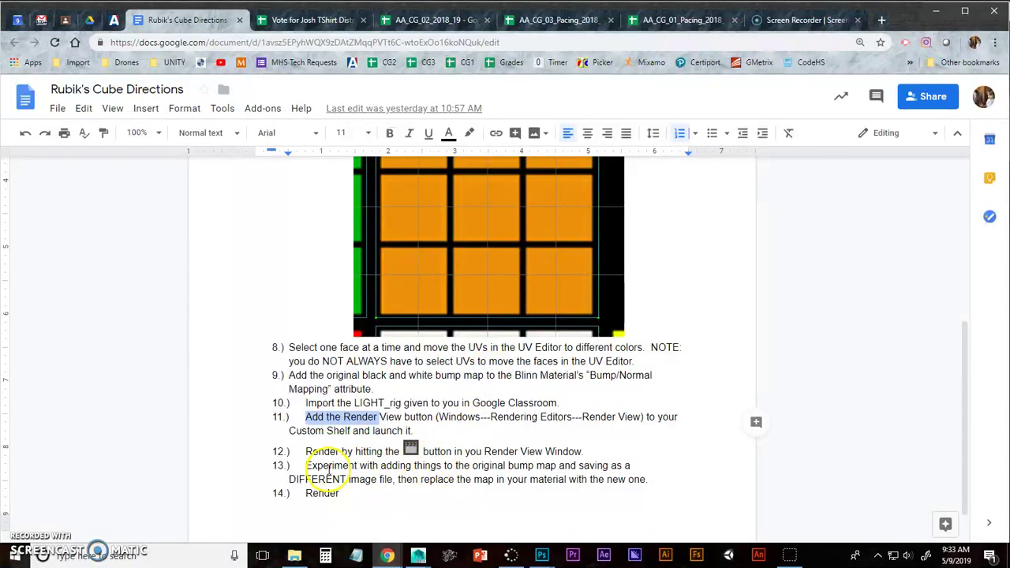
left_click_drag(328, 468, 384, 466)
left_click(425, 479)
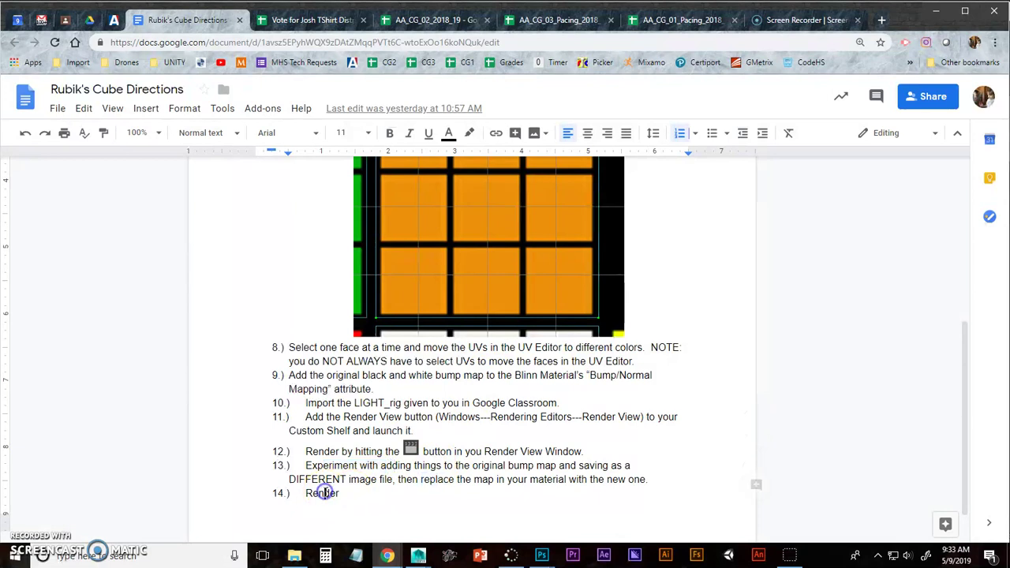
key("alt+Tab")
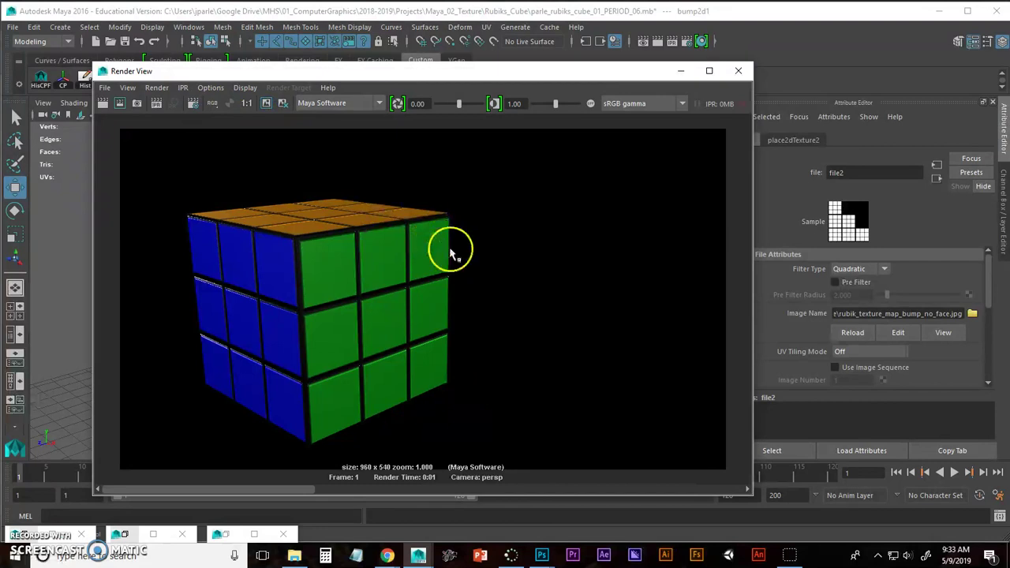
Step: Switch to Photoshop and reposition and widen the rubik_texture_map_bump_no_face.jpg document window
key("alt+Tab")
key("Tab")
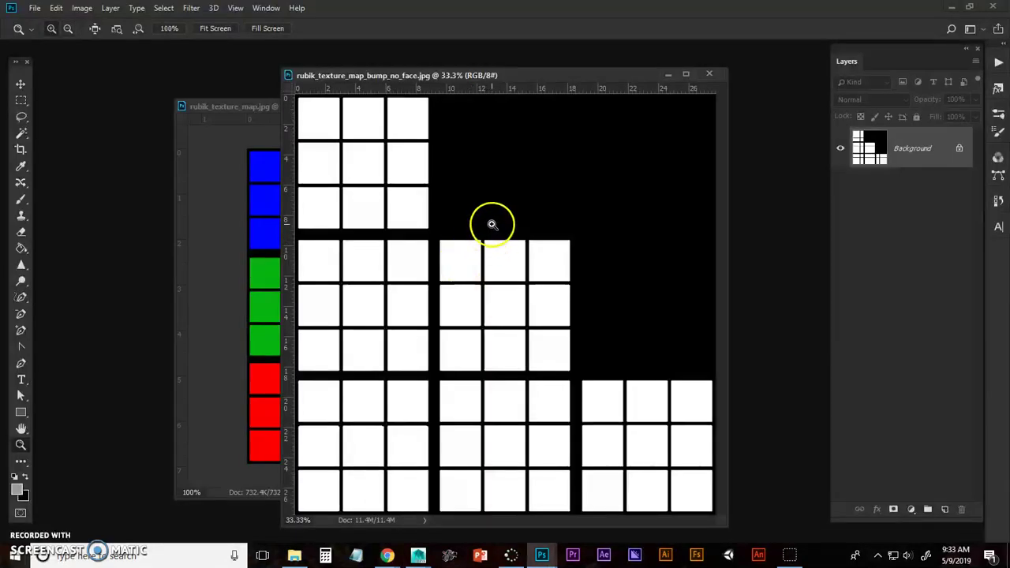
left_click_drag(492, 81, 419, 76)
left_click_drag(655, 530, 754, 534)
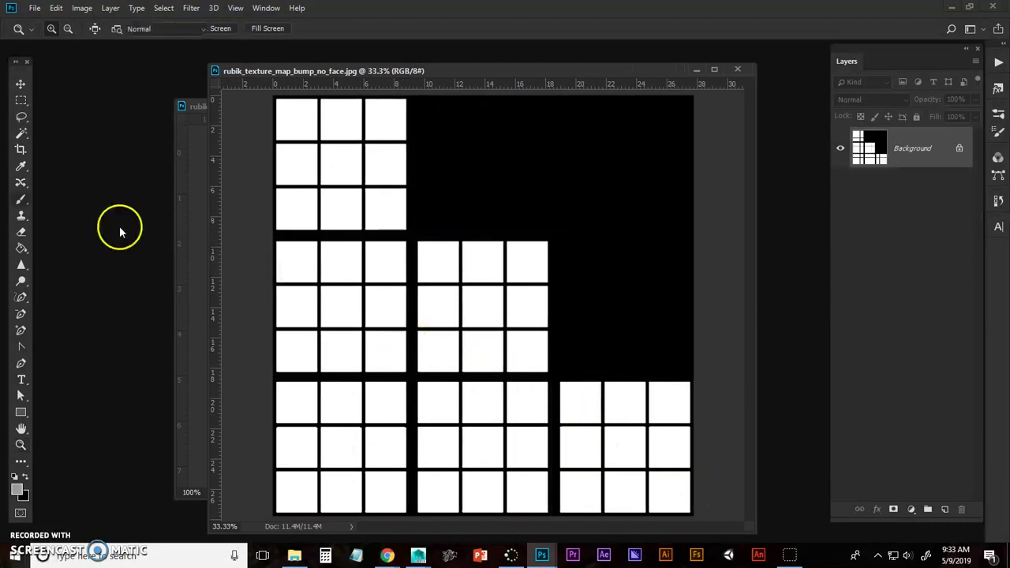
Step: Activate the Brush tool, review the brush presets, and enlarge the Chalk brush to 250 px
left_click(21, 199)
left_click(999, 115)
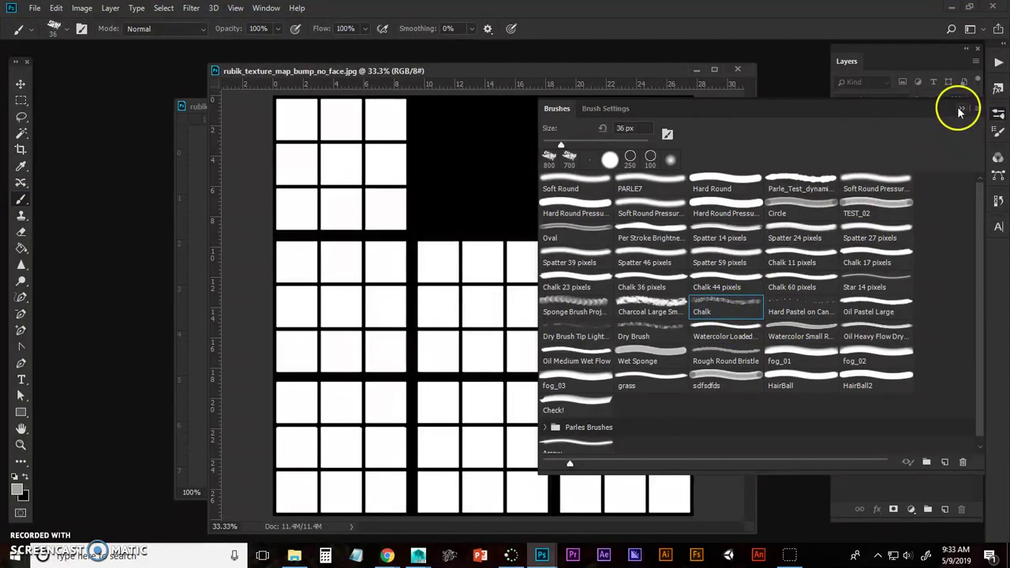
left_click(999, 115)
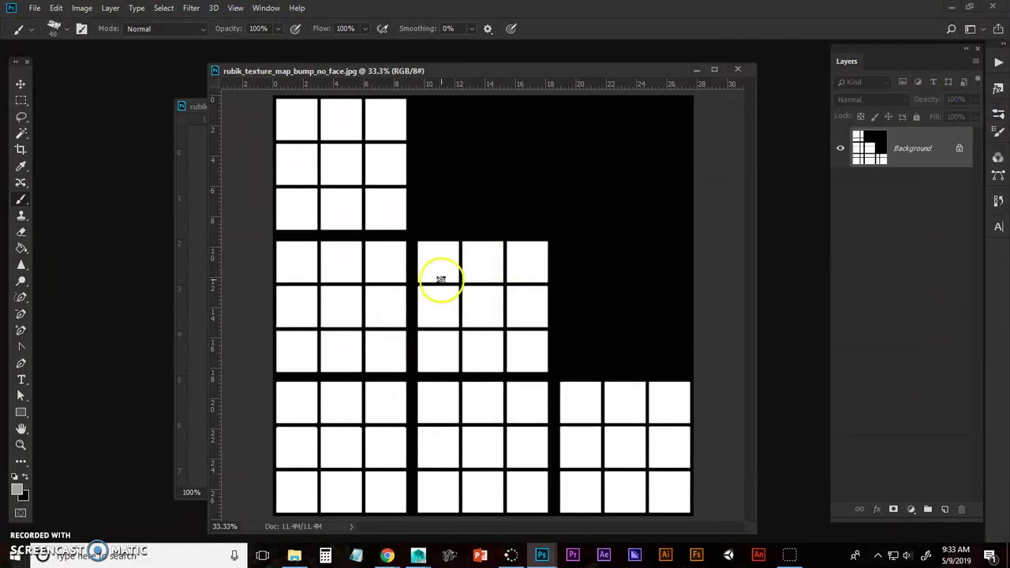
key("bracketright")
key("bracketright")
key("bracketright")
key("bracketright")
key("bracketright")
key("bracketright")
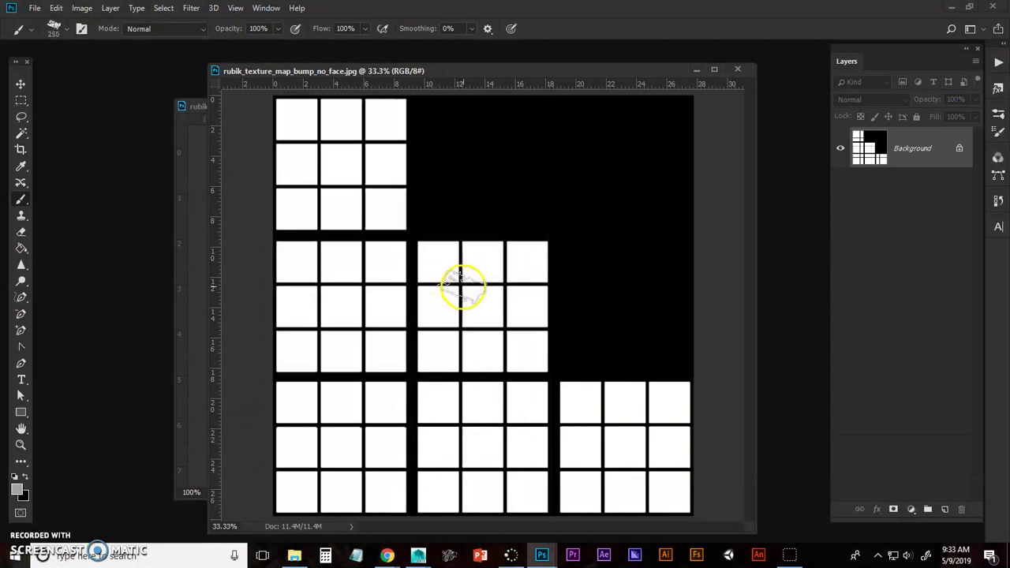
Step: Add a new layer, keep the foreground grey a0a0a0, and paint smudges across the white squares with the Chalk brush at up to 600 px
left_click(945, 510)
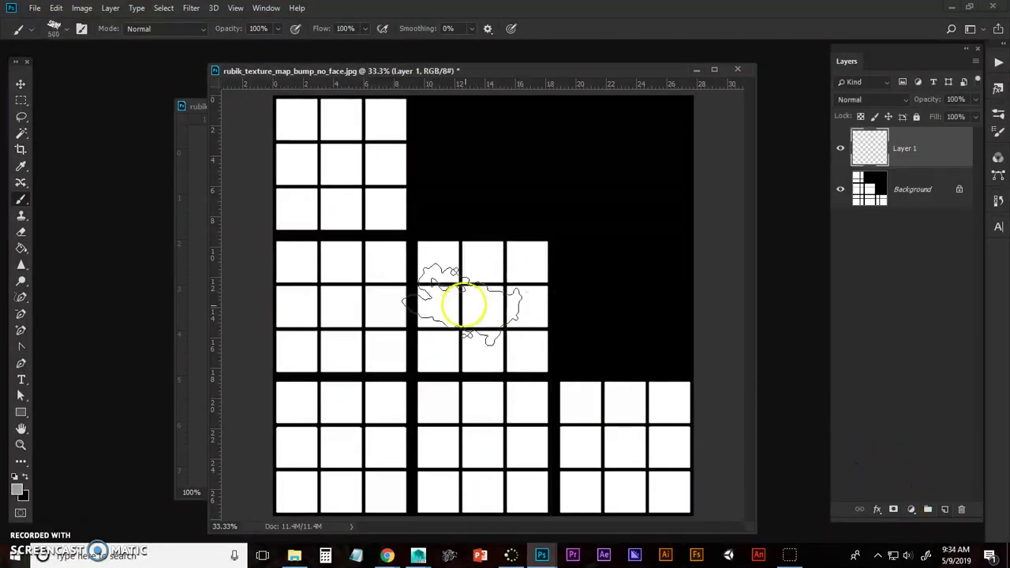
key("i")
left_click(19, 491)
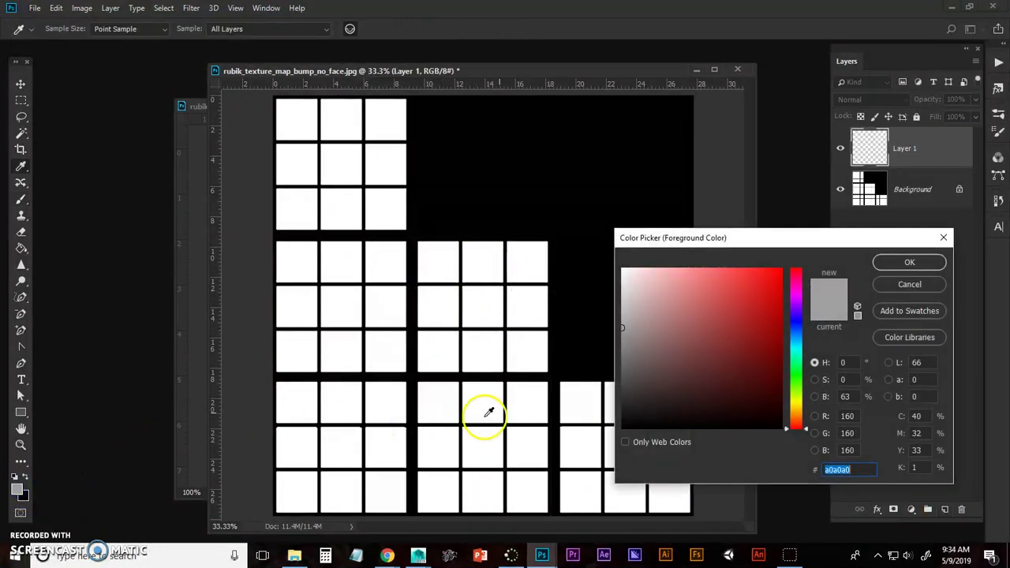
left_click(909, 262)
key("b")
left_click(363, 136)
mouse_move(330, 229)
left_mouse_down()
mouse_move(342, 318)
mouse_move(480, 266)
mouse_move(440, 360)
mouse_move(323, 474)
mouse_move(490, 418)
mouse_move(573, 469)
mouse_move(634, 426)
mouse_move(647, 466)
left_mouse_up()
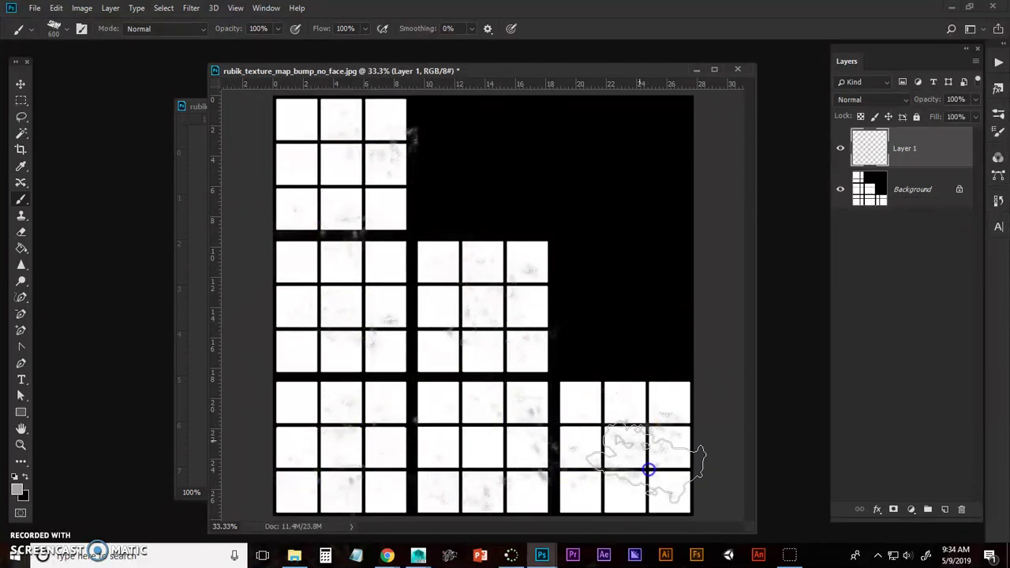
key("ctrl+shift+s")
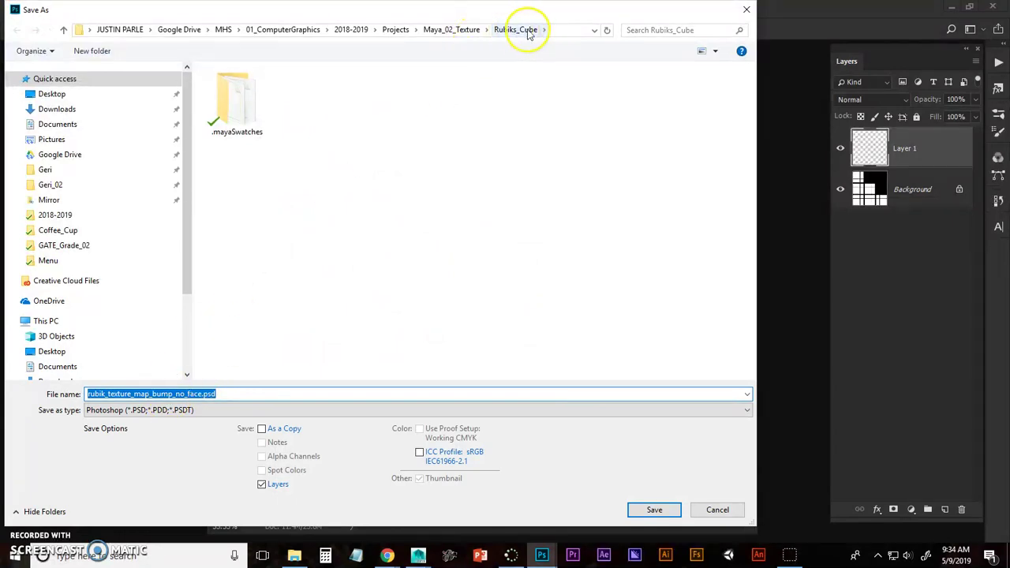
left_click(184, 393)
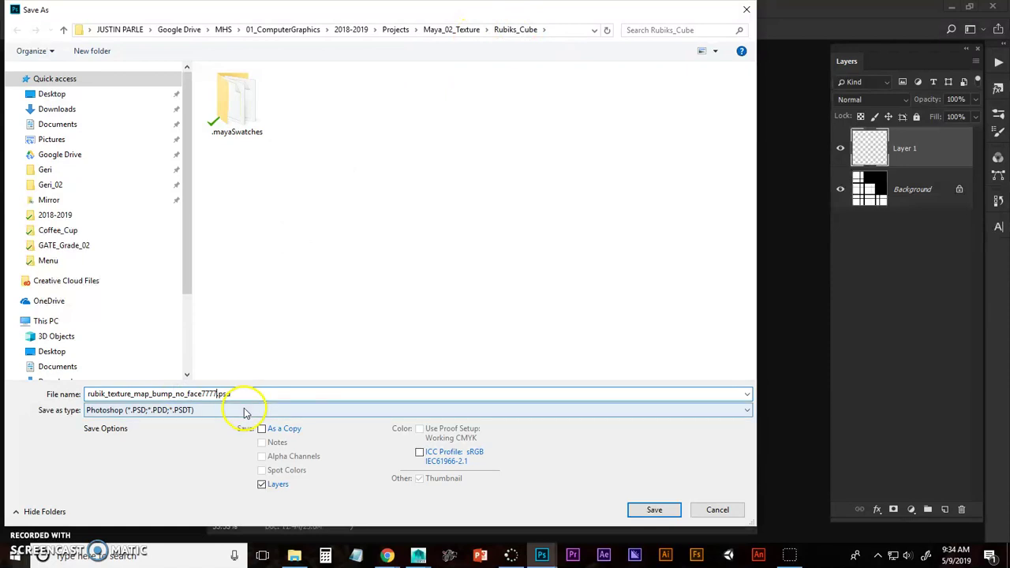
left_click(718, 510)
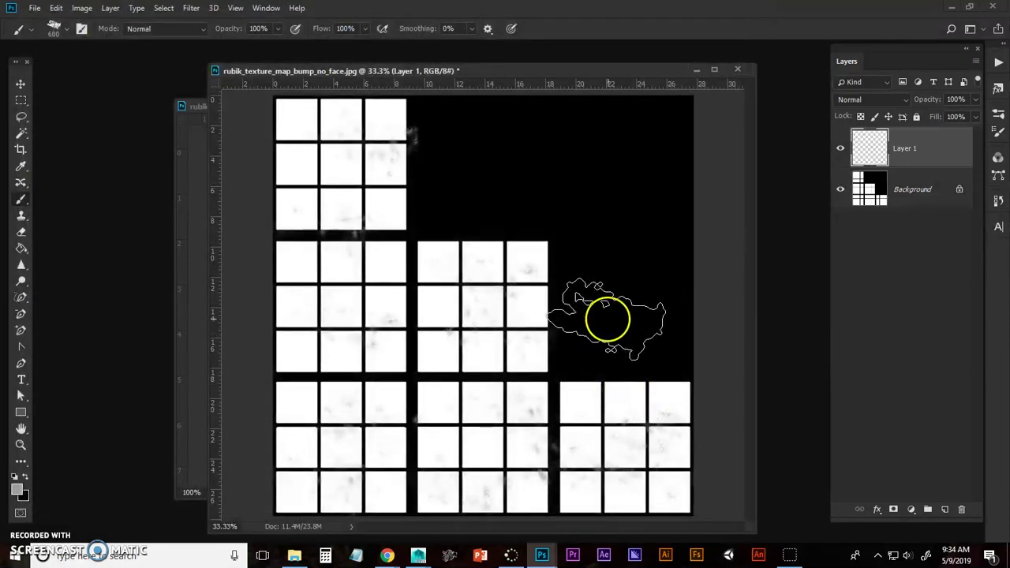
Step: Flatten the image and save it as the JPEG rubik_texture_map_bump_no_face7777.jpg in the Rubiks_Cube folder
left_click(976, 61)
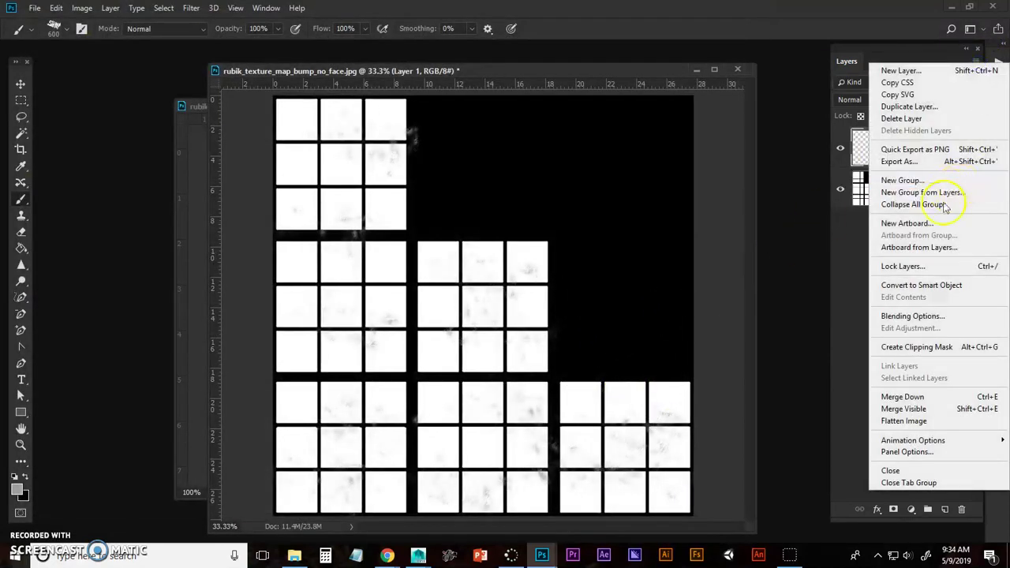
left_click(906, 420)
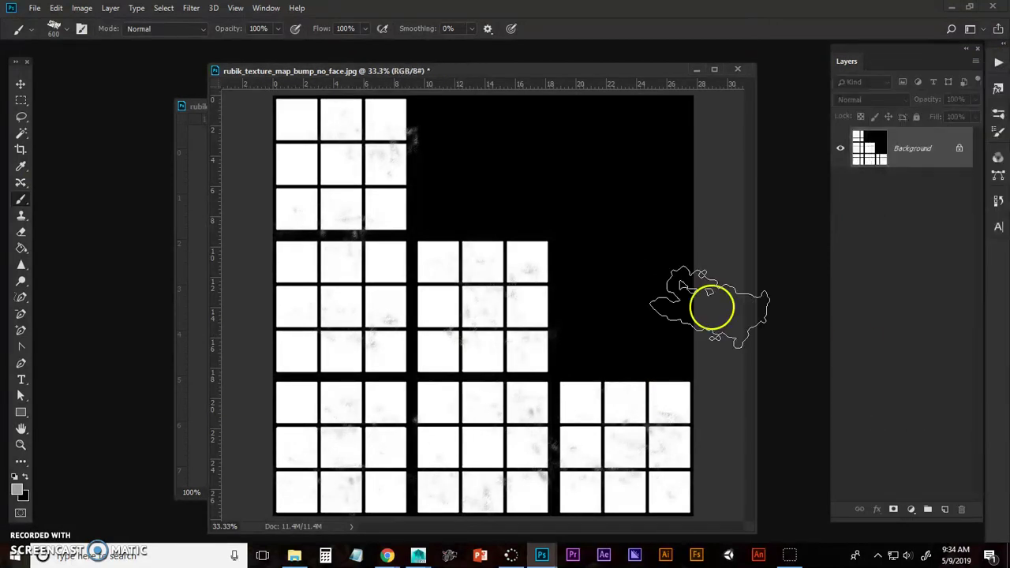
key("ctrl+shift+s")
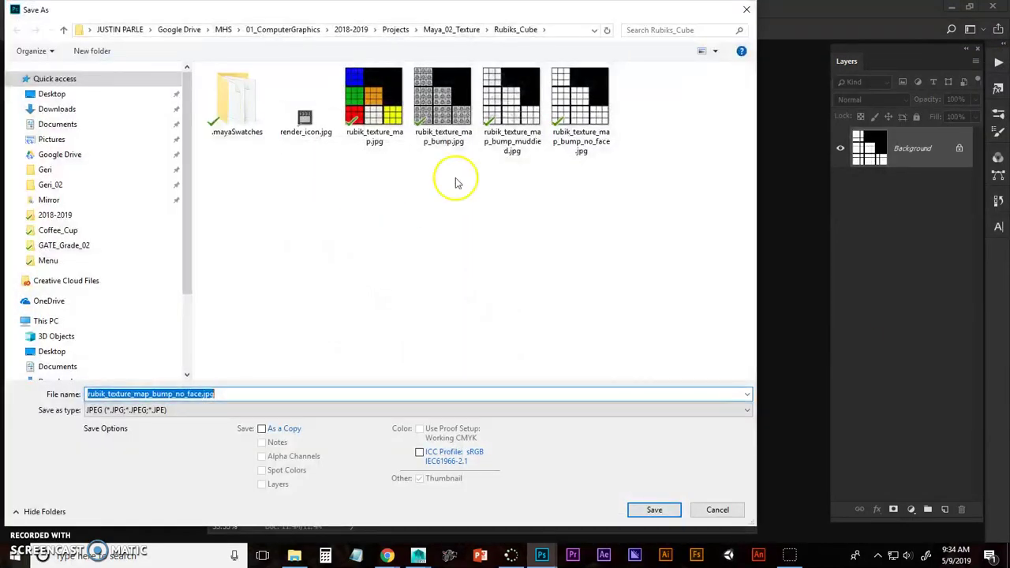
left_click(202, 399)
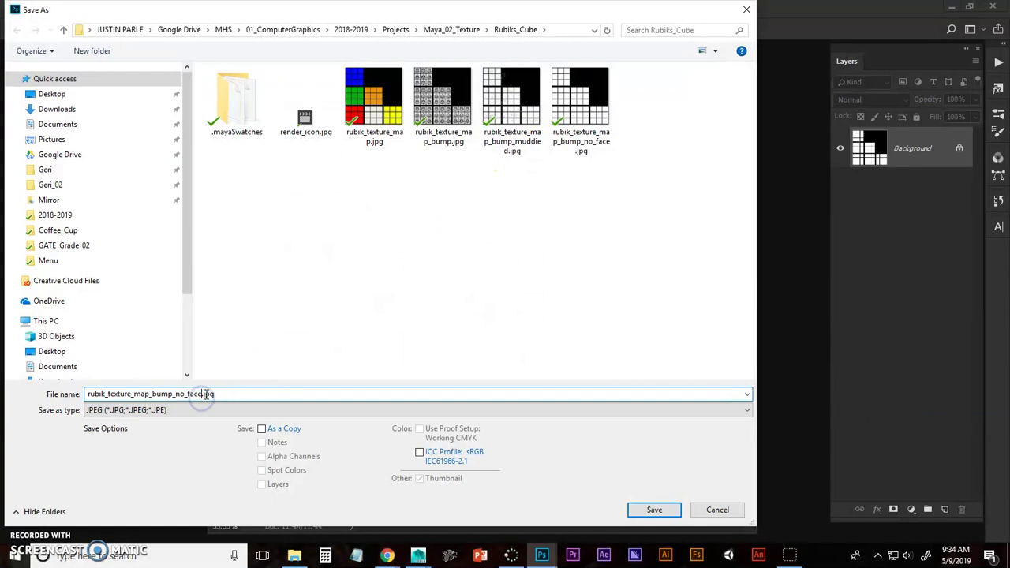
left_click(655, 510)
left_click(523, 218)
Step: Switch to Maya and replace the blinn1 material's bump texture image with rubik_texture_map_bump_no_face7777.jpg in the Hypershade
key("alt+Tab")
key("Tab")
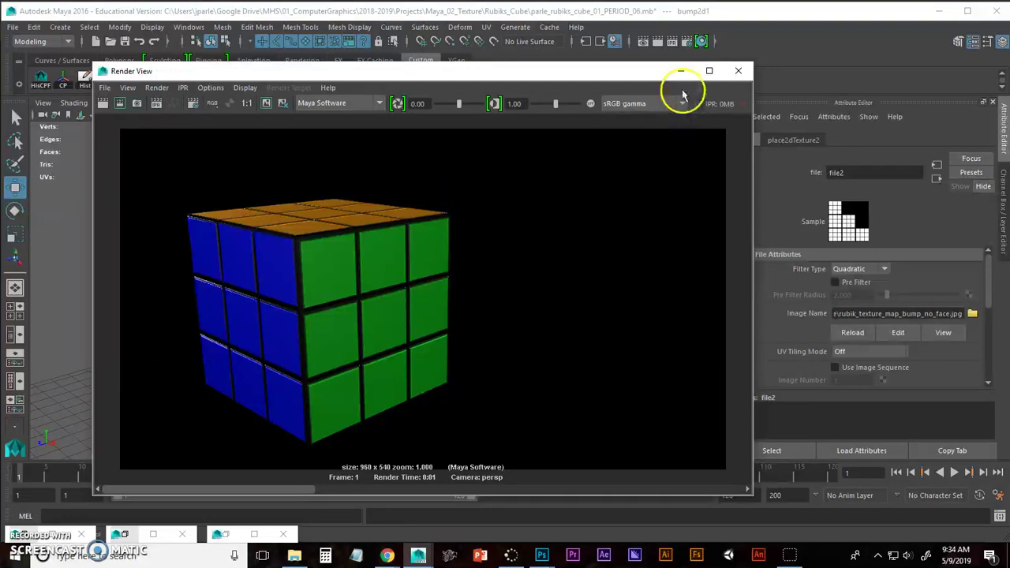
left_click(680, 71)
left_click(106, 80)
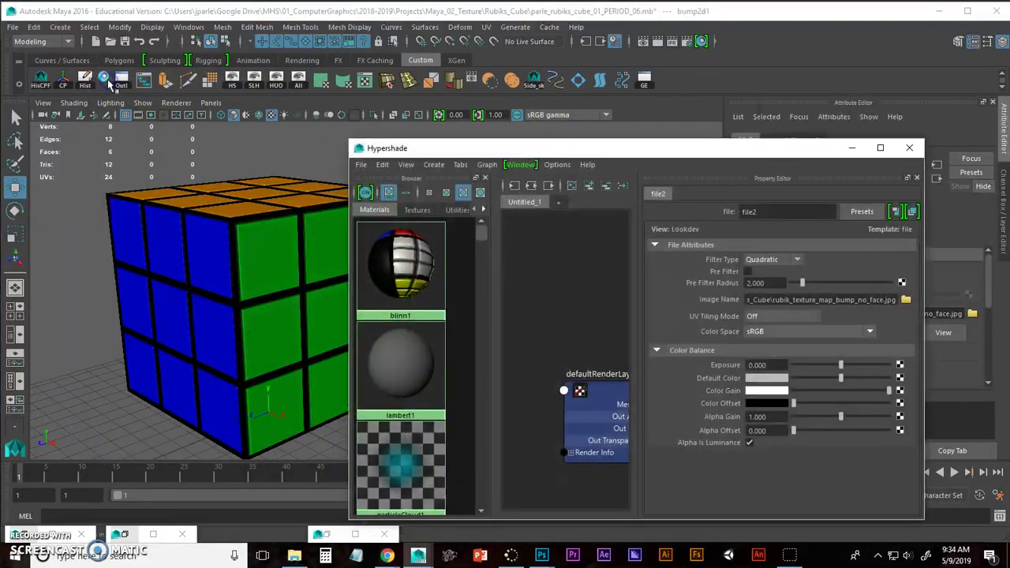
left_click(400, 254)
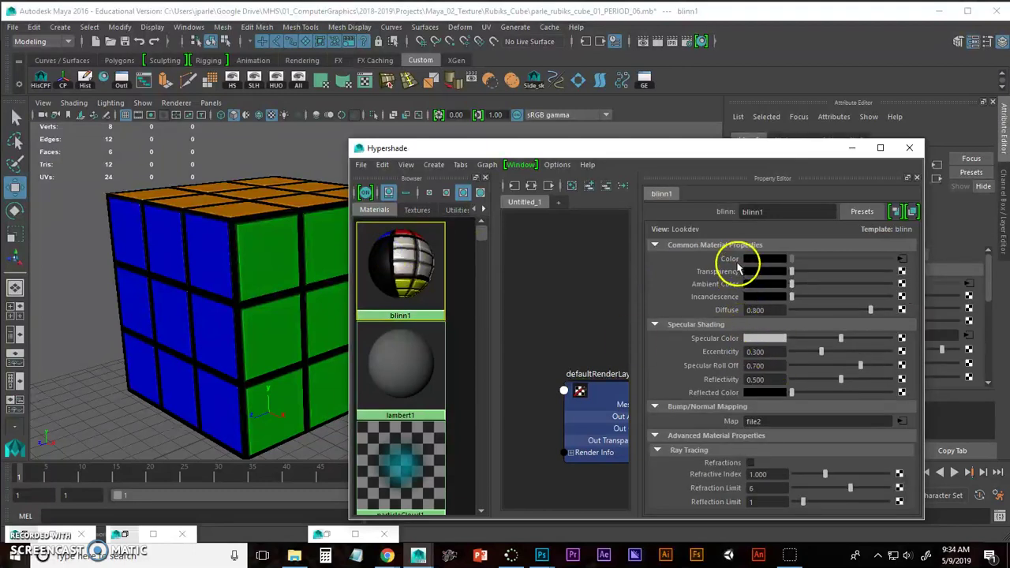
left_click(905, 423)
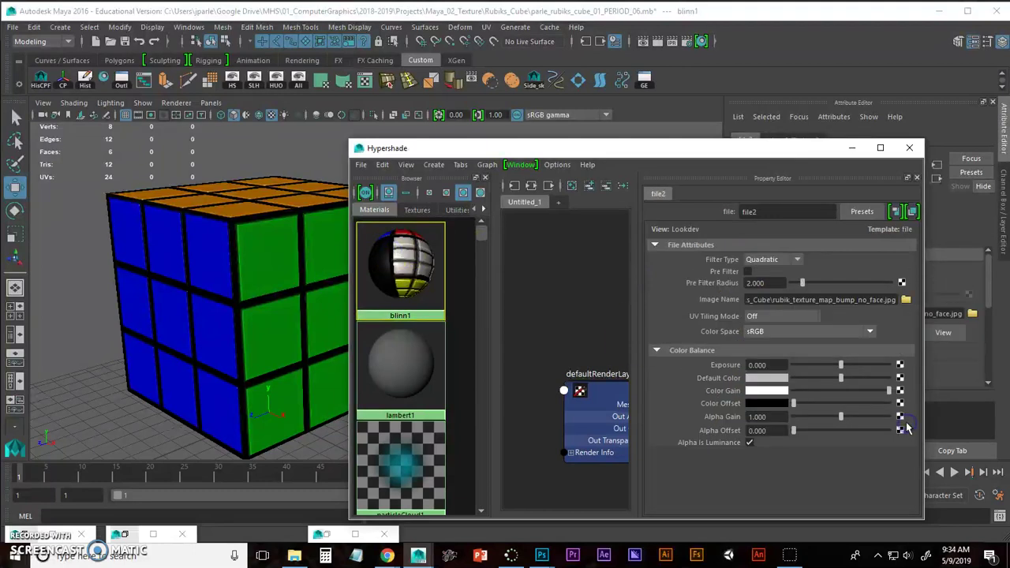
left_click(905, 300)
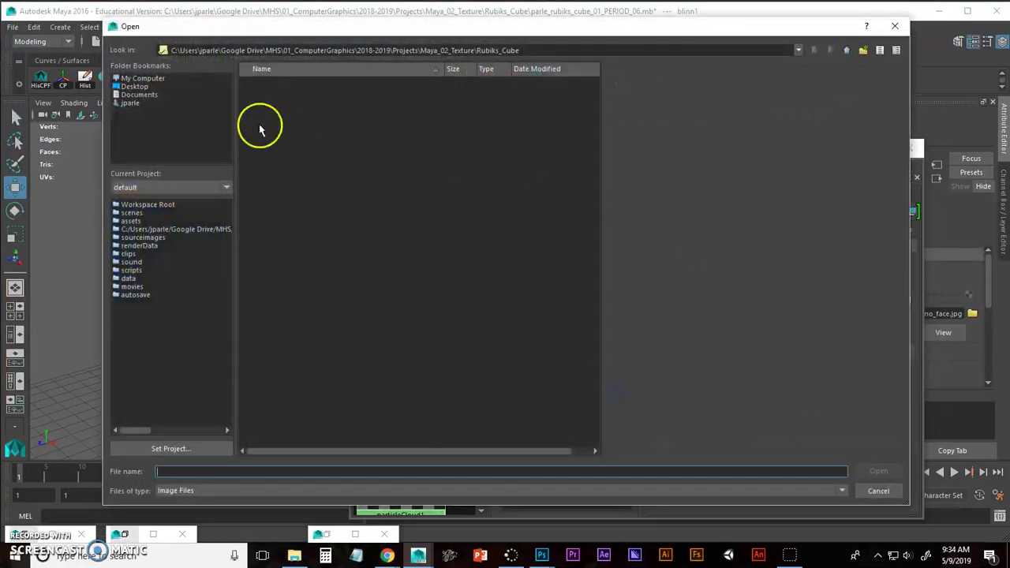
left_click(351, 145)
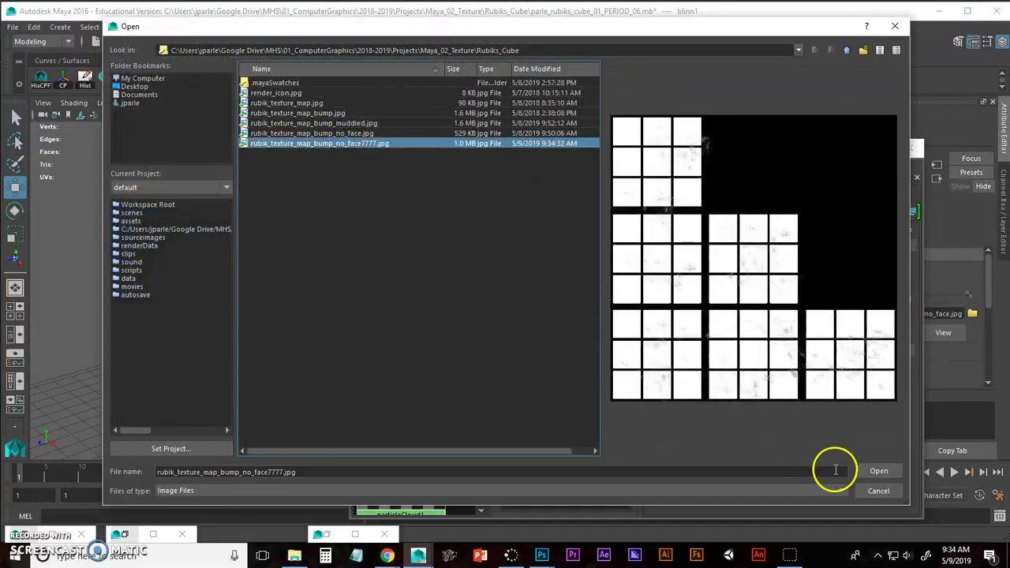
left_click(876, 472)
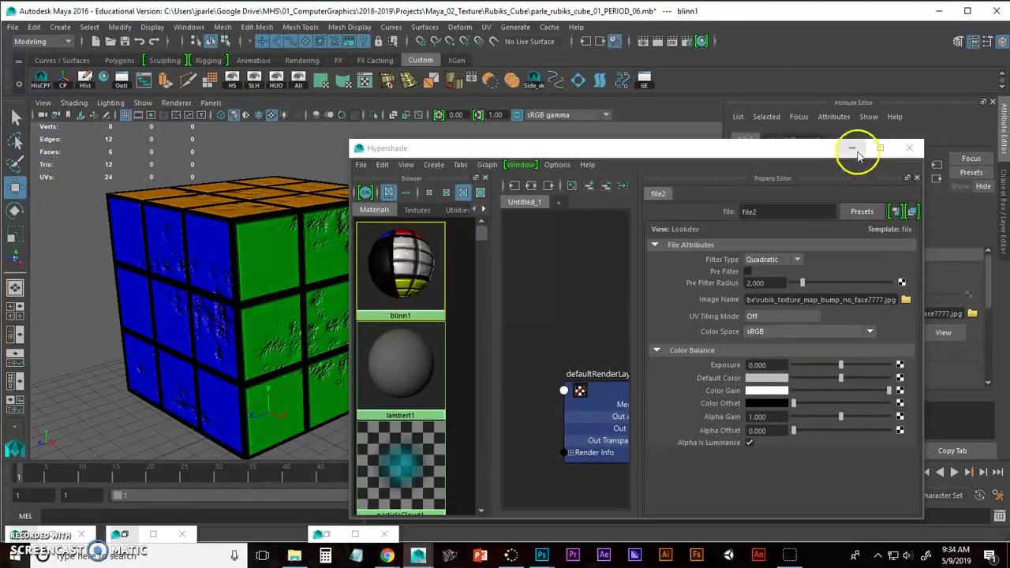
Step: Minimize the Hypershade, adjust the camera angle on the cube, and render it with the smudged bump map in the Render View
left_click(853, 149)
left_click_drag(334, 259, 392, 183, "alt")
left_click(469, 81)
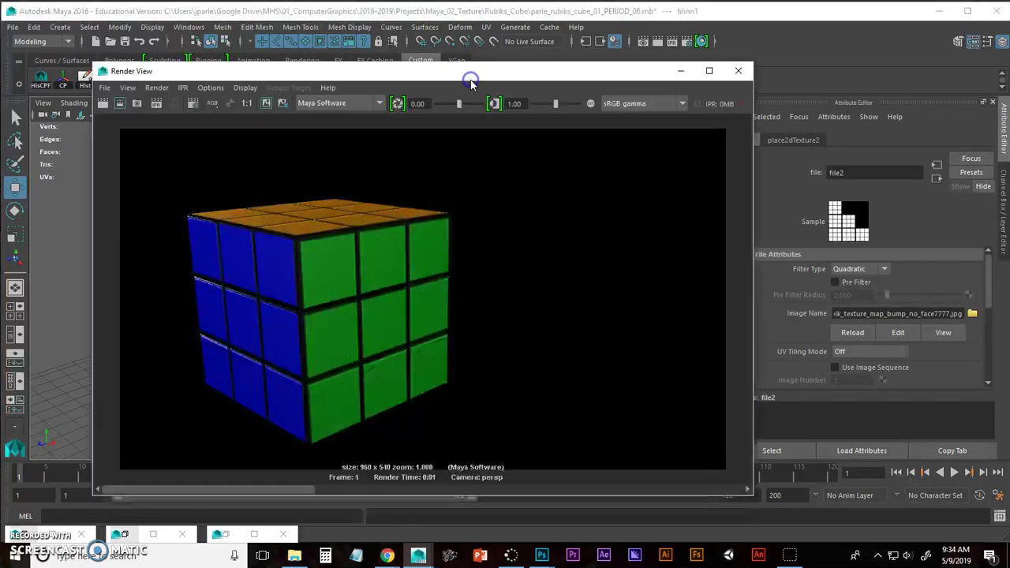
left_click(104, 103)
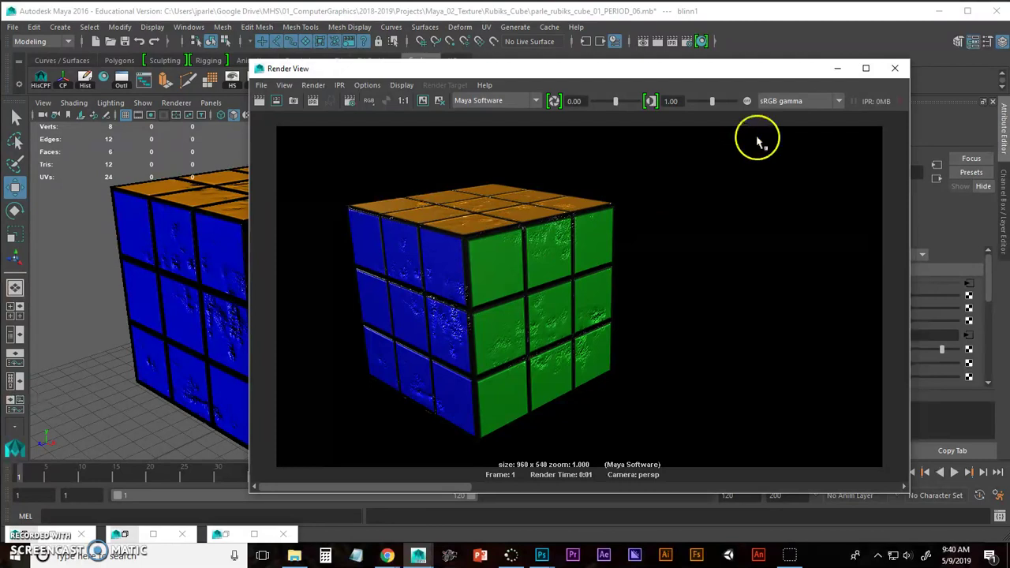
Step: Minimize the Render View and lower the Bump Depth of the bump2d1 utility to 0.226 in the Hypershade
left_click(837, 68)
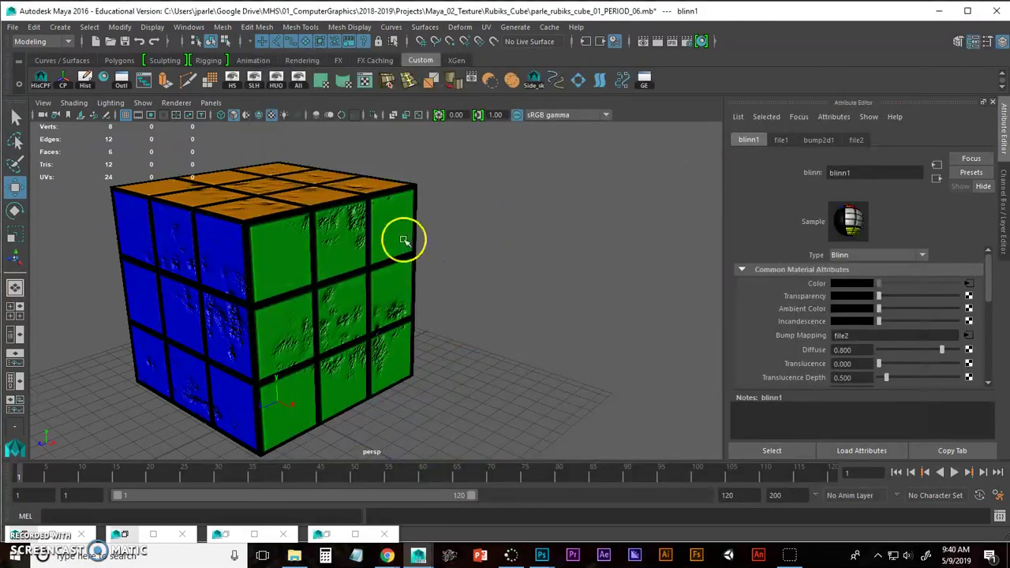
left_click(104, 80)
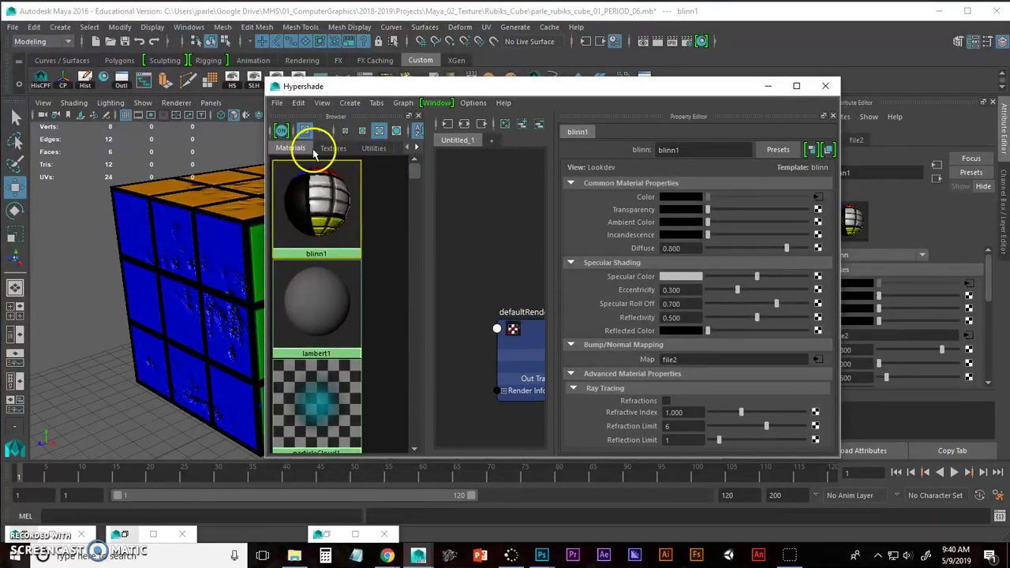
left_click(368, 149)
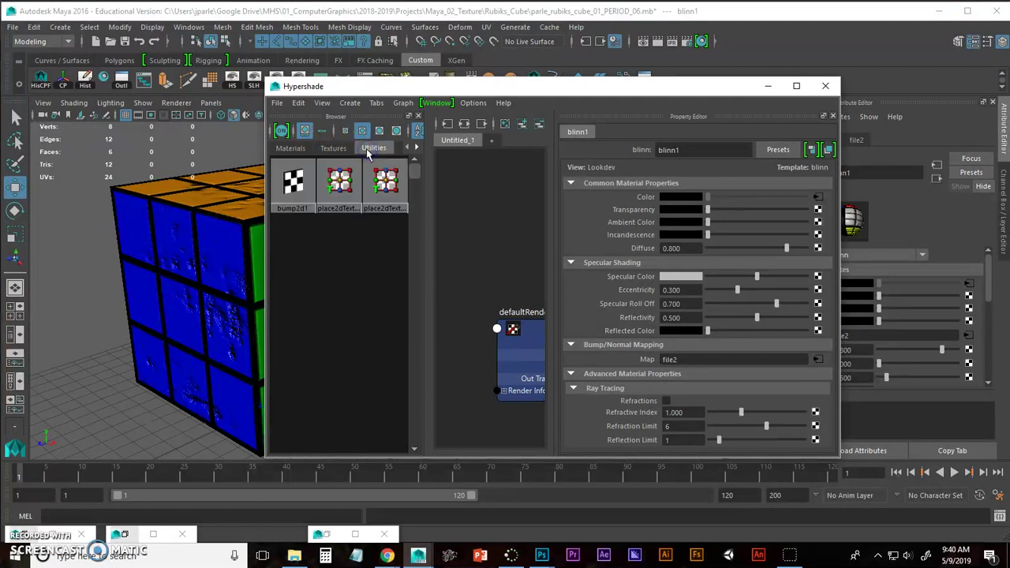
left_click(304, 208)
left_click(299, 188)
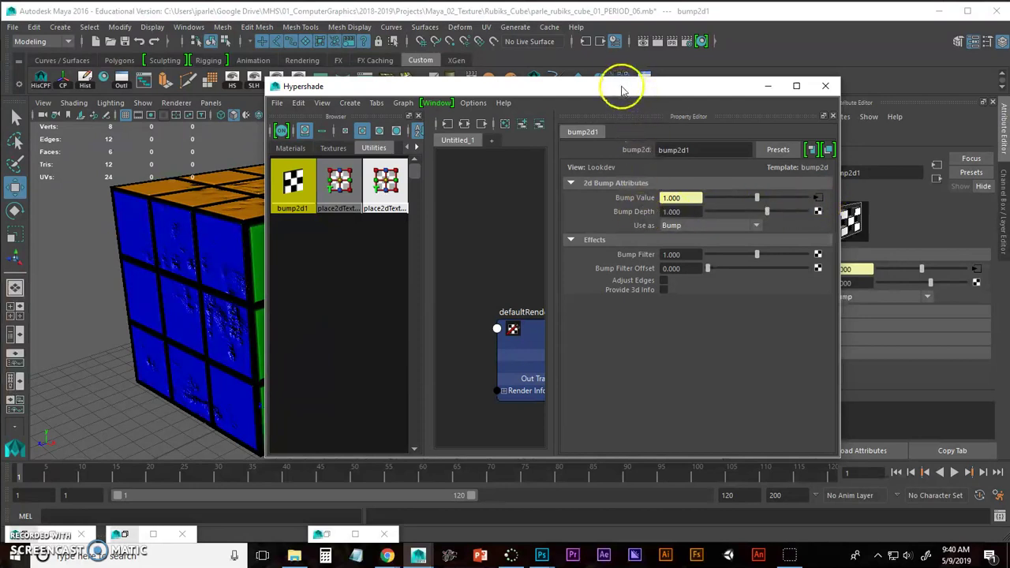
left_click_drag(622, 86, 745, 99)
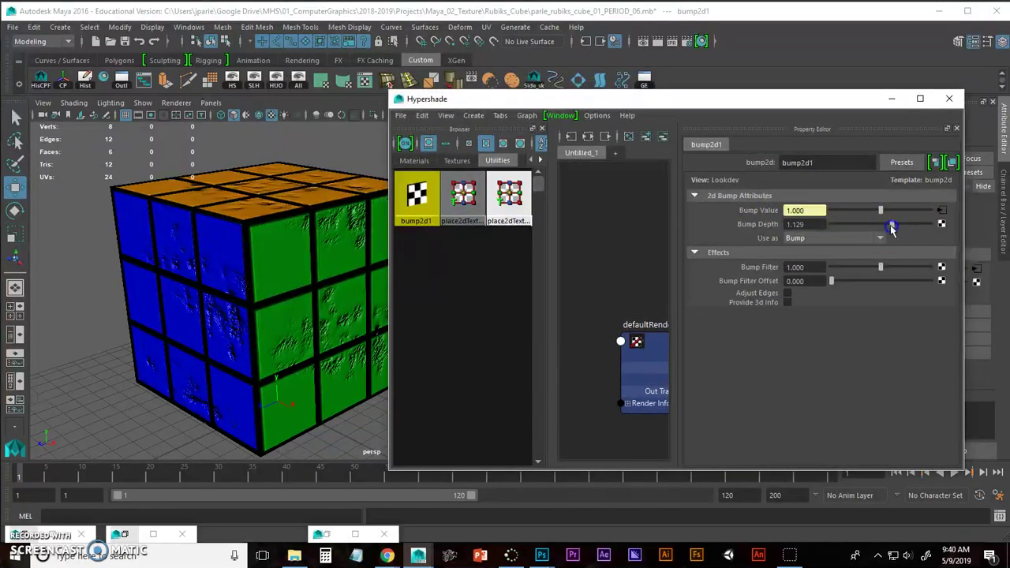
left_click_drag(886, 228, 882, 228)
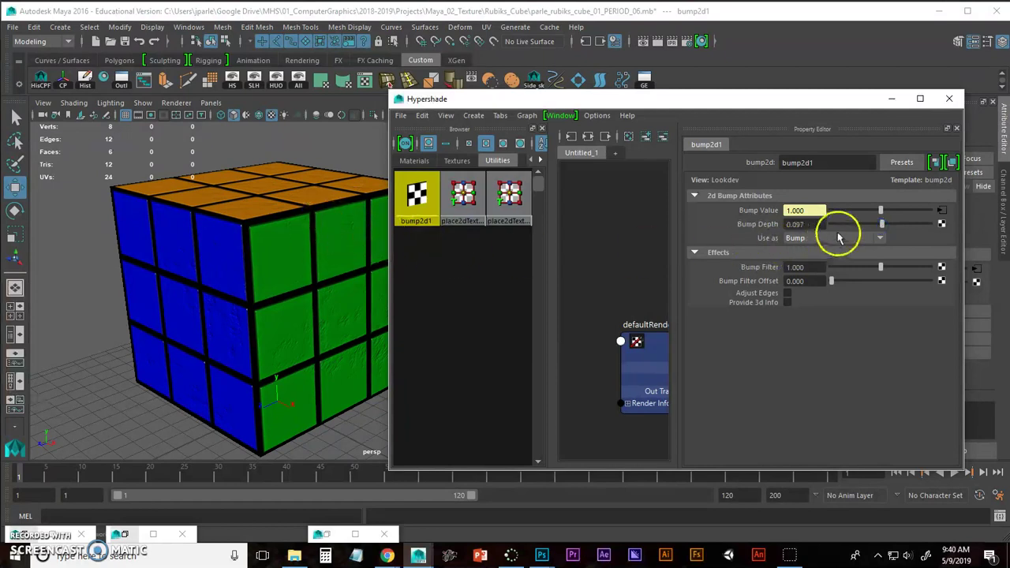
left_click_drag(883, 227, 884, 227)
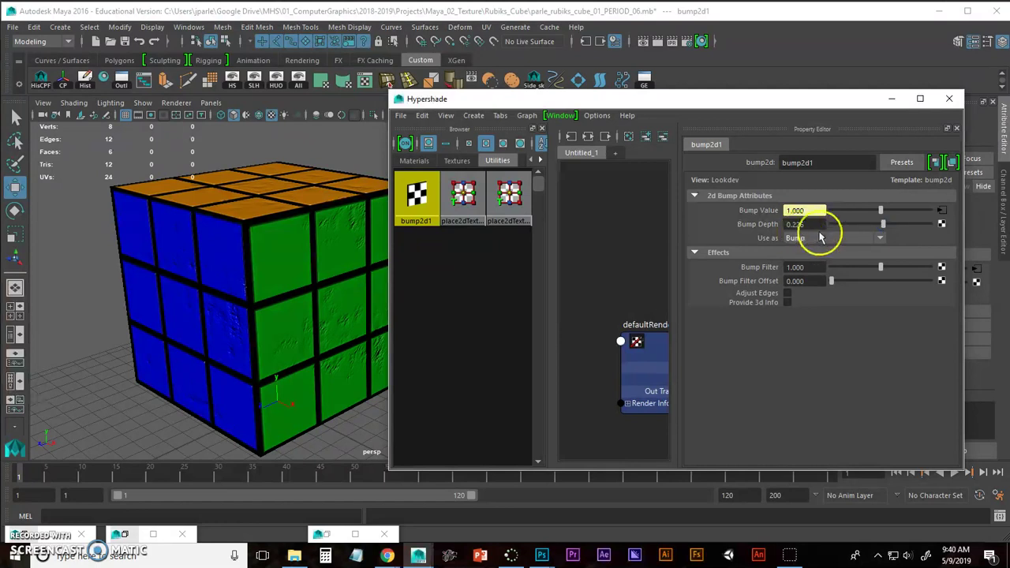
Step: Re-render the cube in the Render View with the reduced bump depth
left_click(478, 14)
left_click(473, 76)
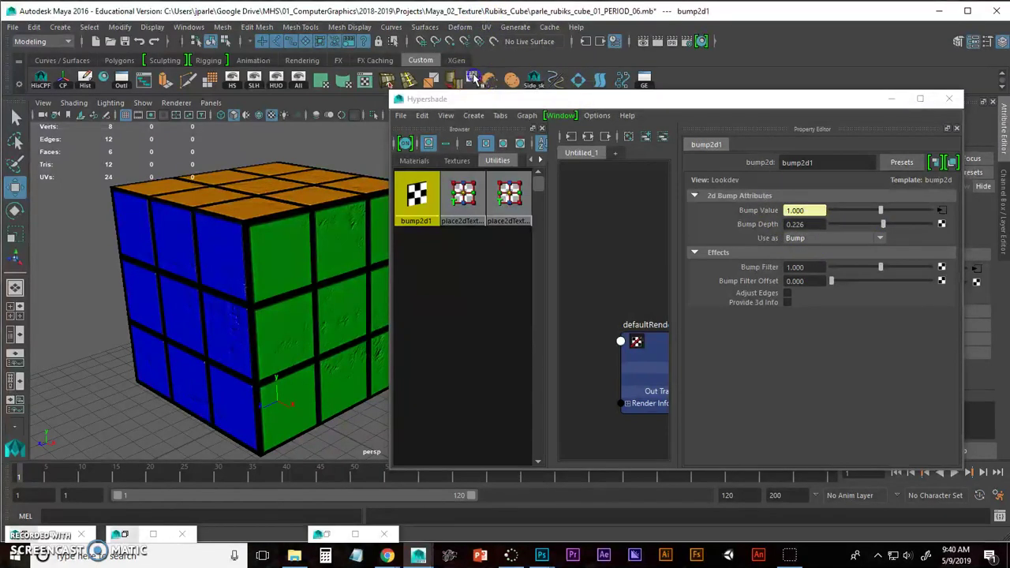
left_click(423, 101)
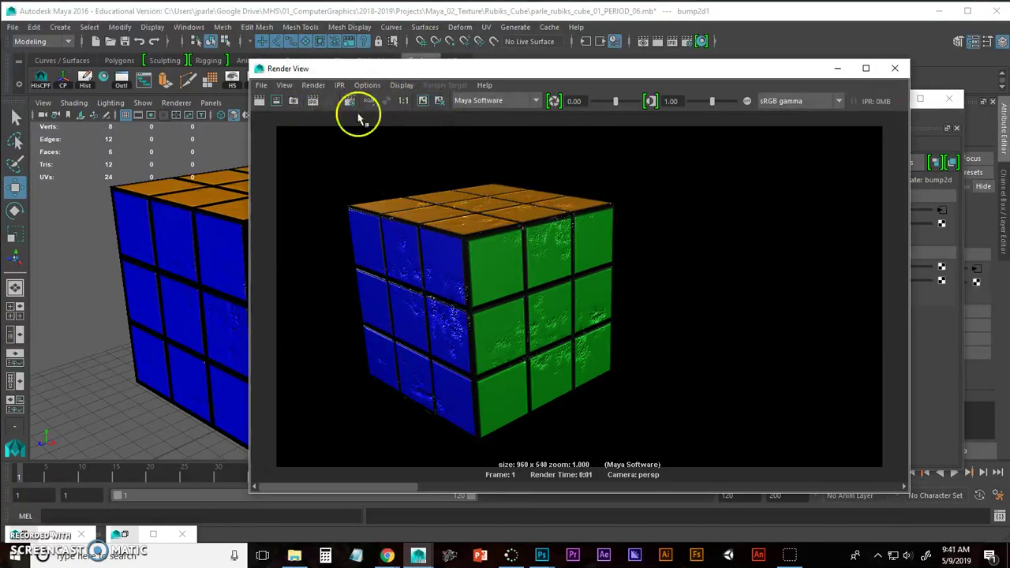
left_click(261, 102)
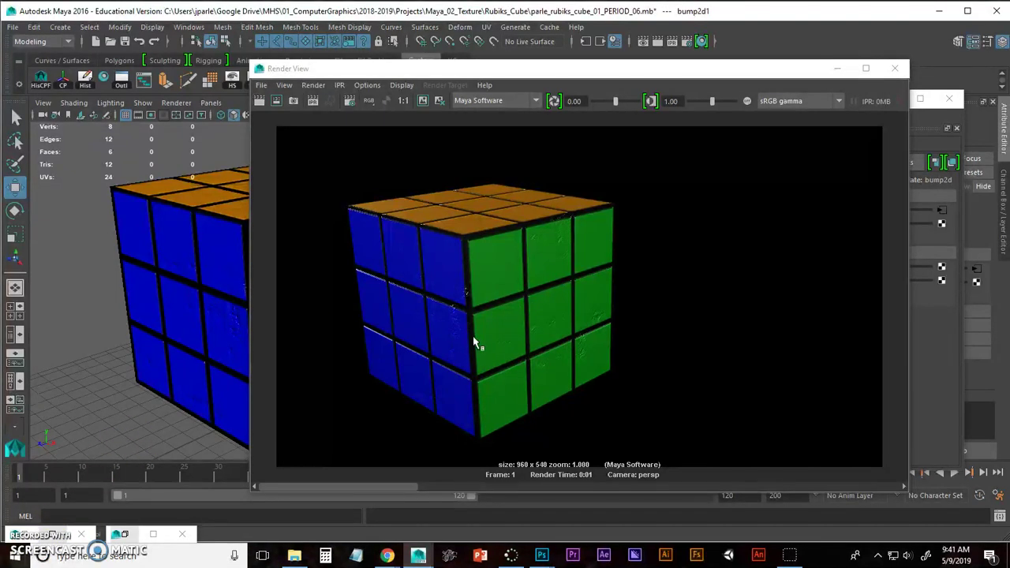
left_click(293, 69)
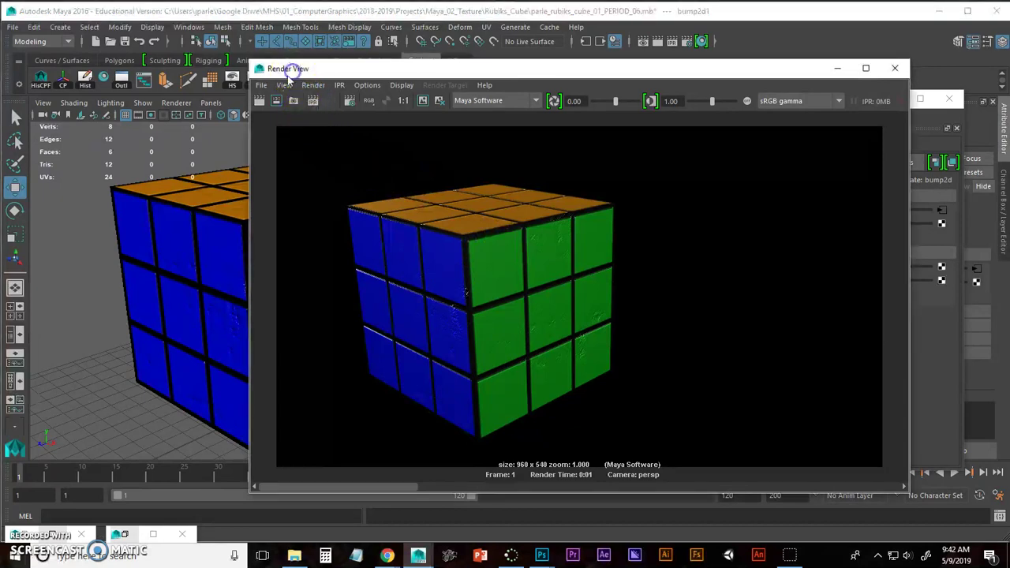
left_click(263, 86)
left_click(281, 119)
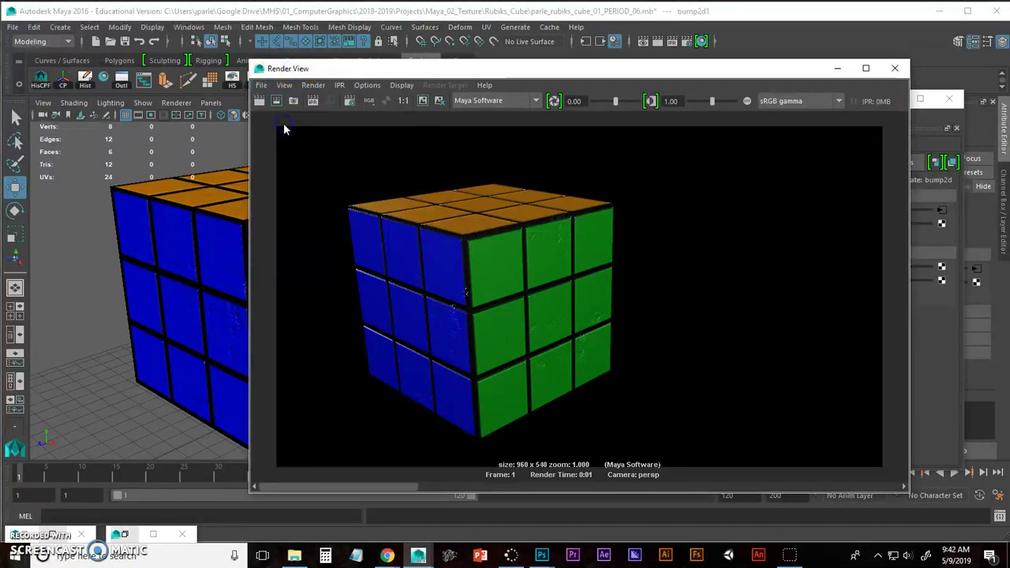
left_click(198, 491)
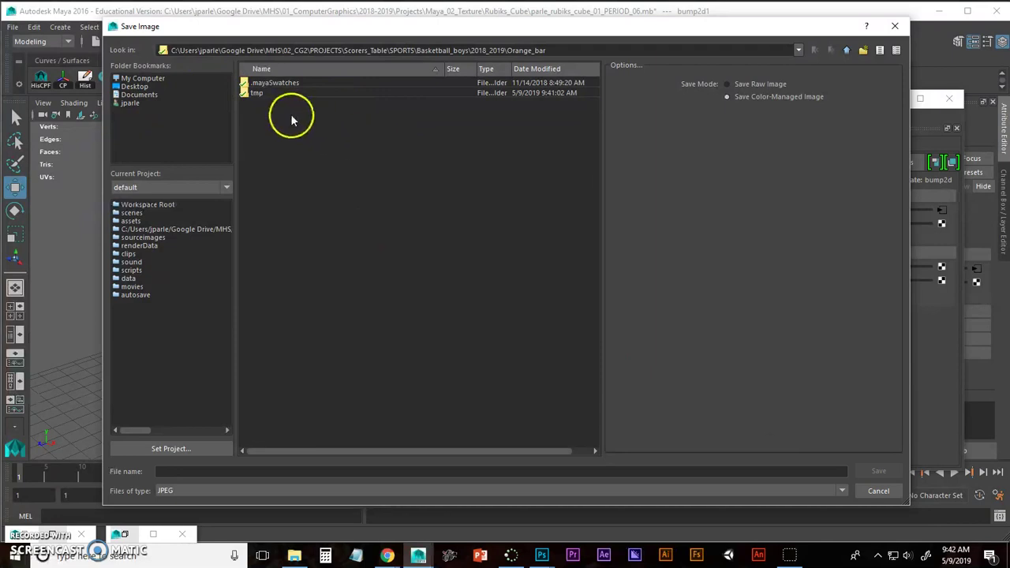
left_click(243, 472)
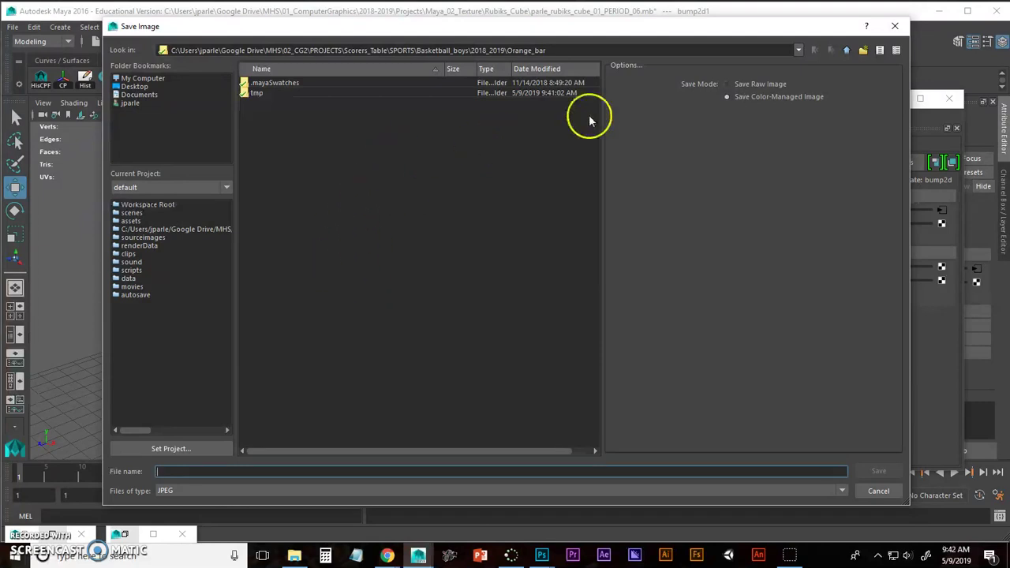
left_click(878, 491)
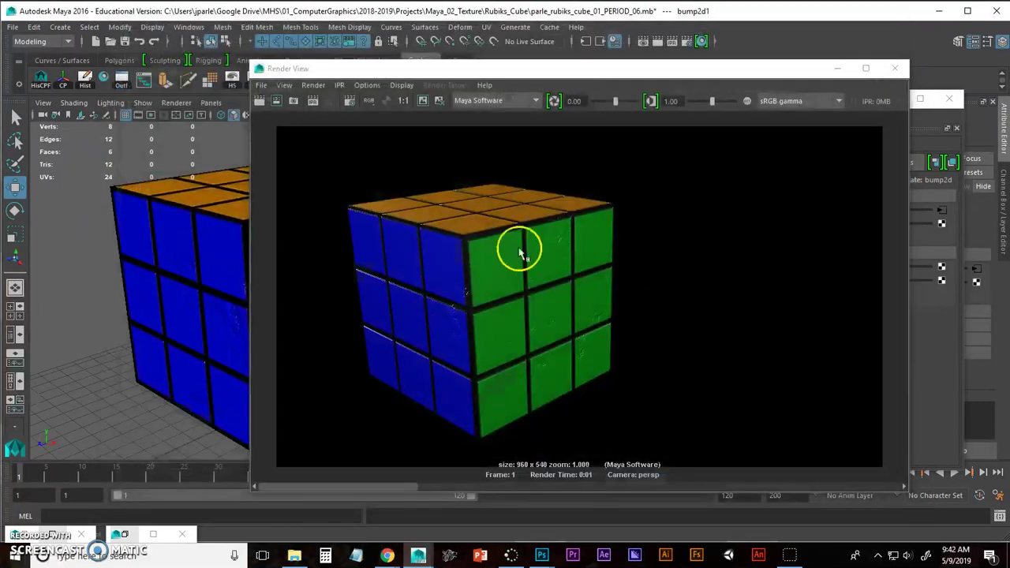
Step: Minimize the Render View and replace the blinn1 material's bump texture image with rubik_texture_map_bump.jpg in the Hypershade
left_click(839, 68)
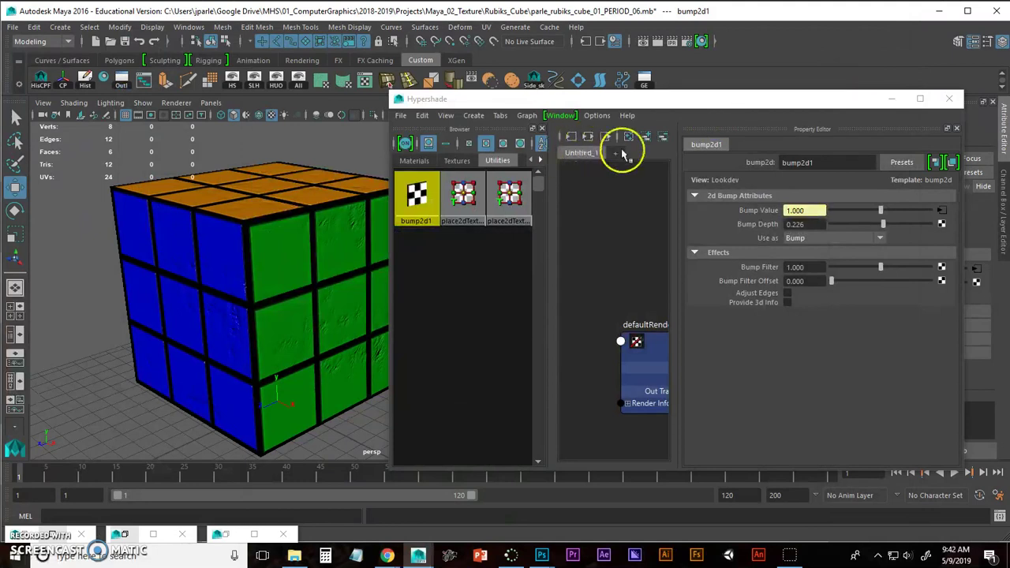
left_click(418, 160)
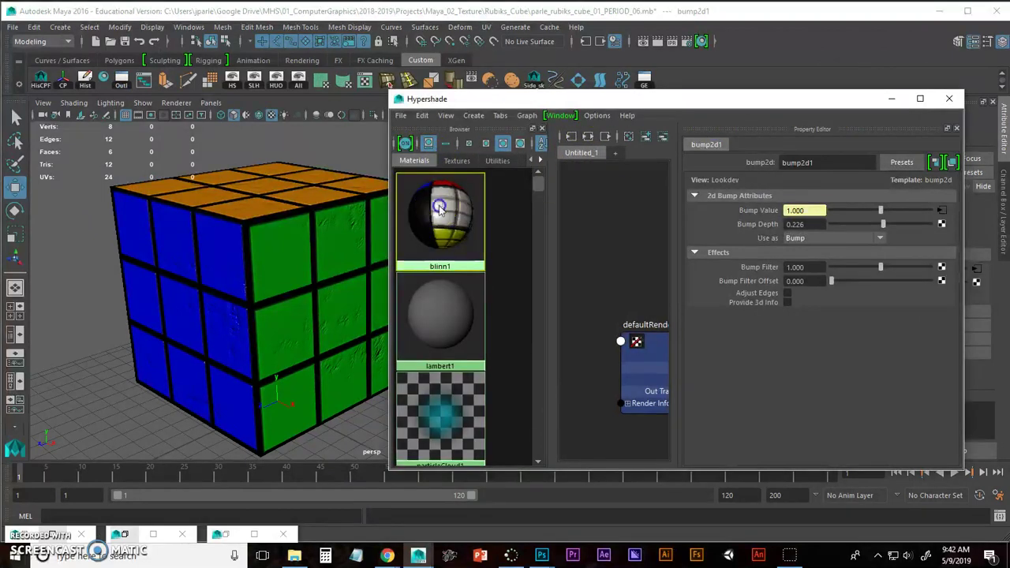
left_click(440, 207)
left_click(942, 372)
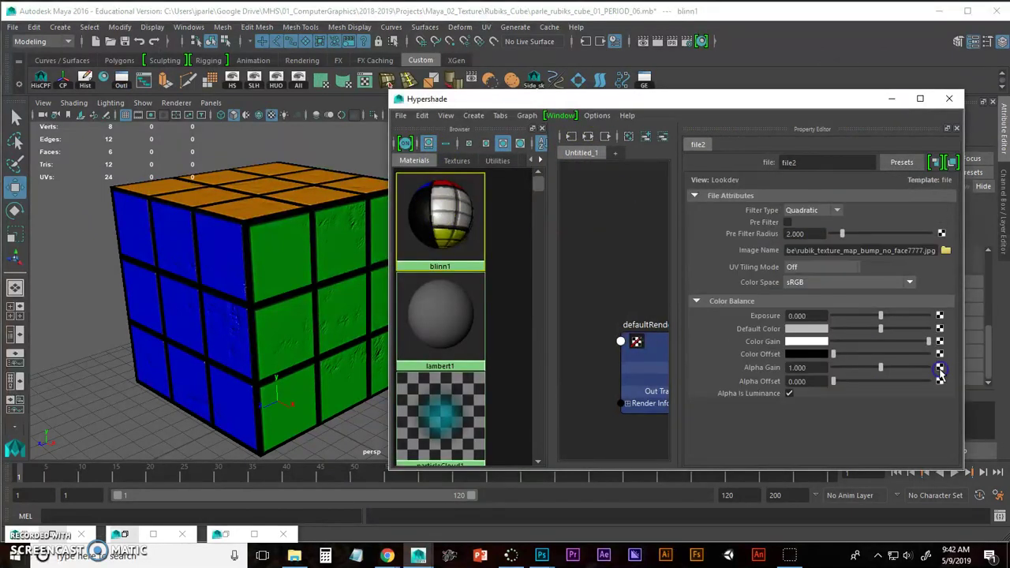
left_click(945, 253)
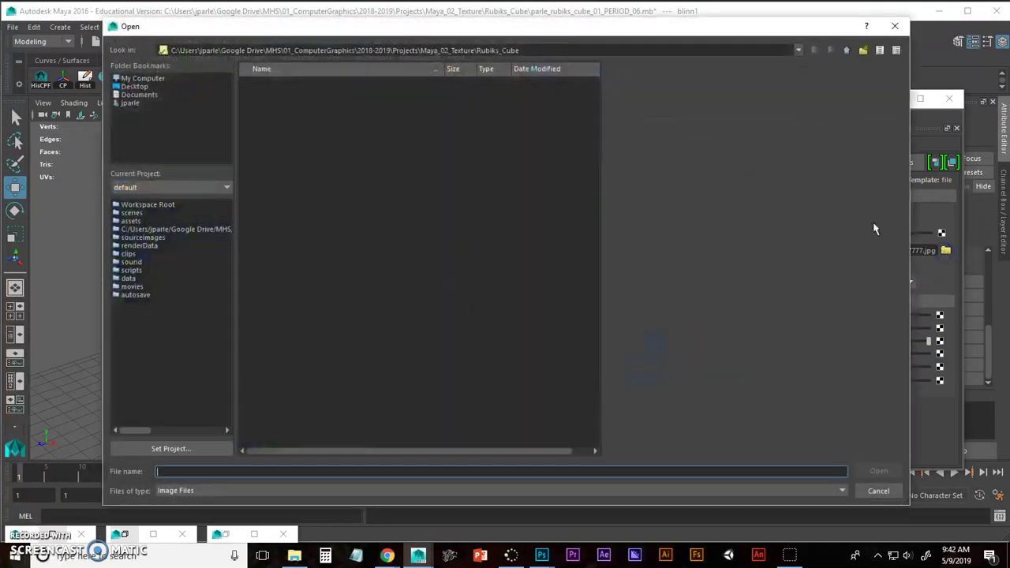
left_click(314, 103)
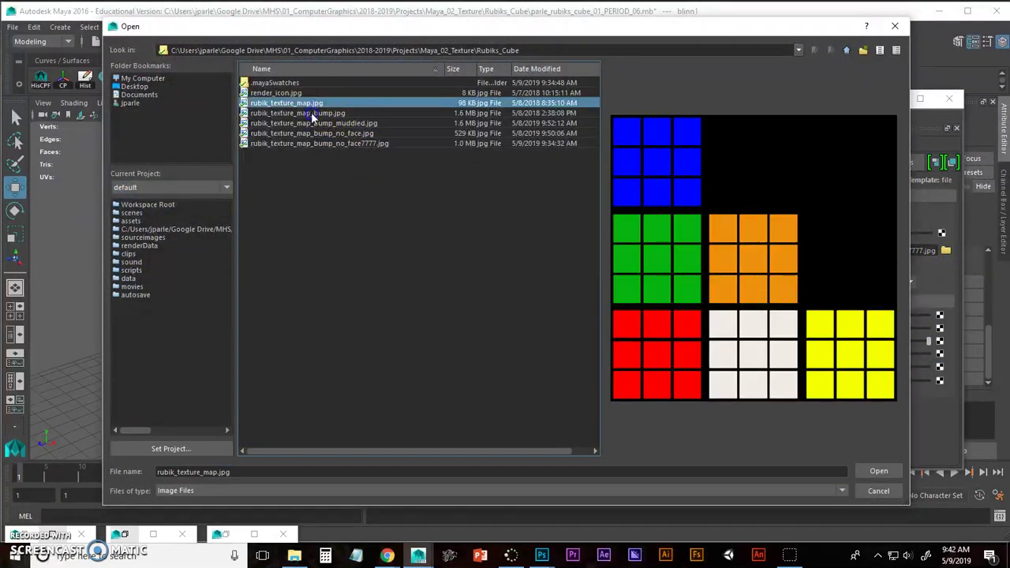
left_click(312, 114)
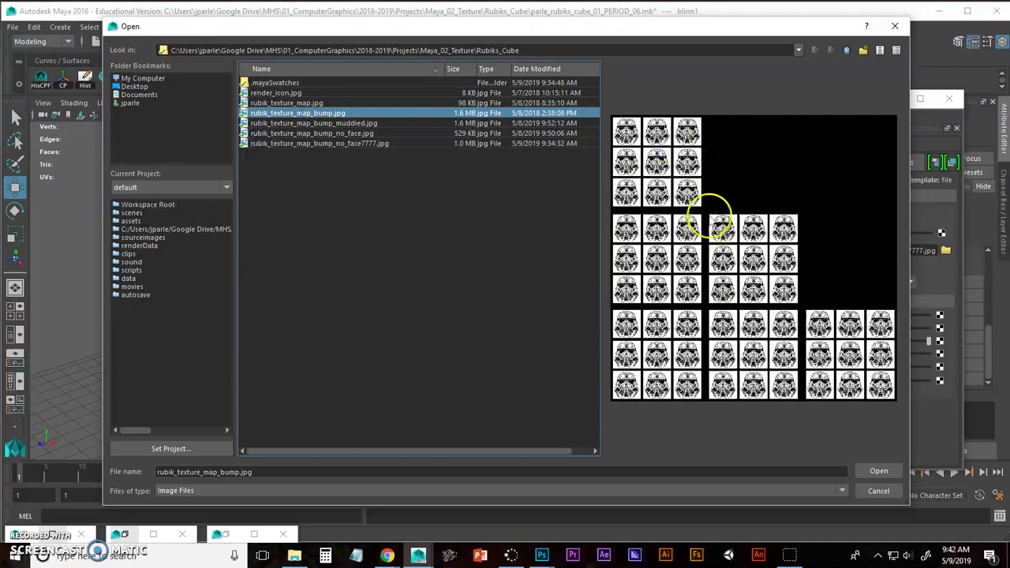
left_click(880, 471)
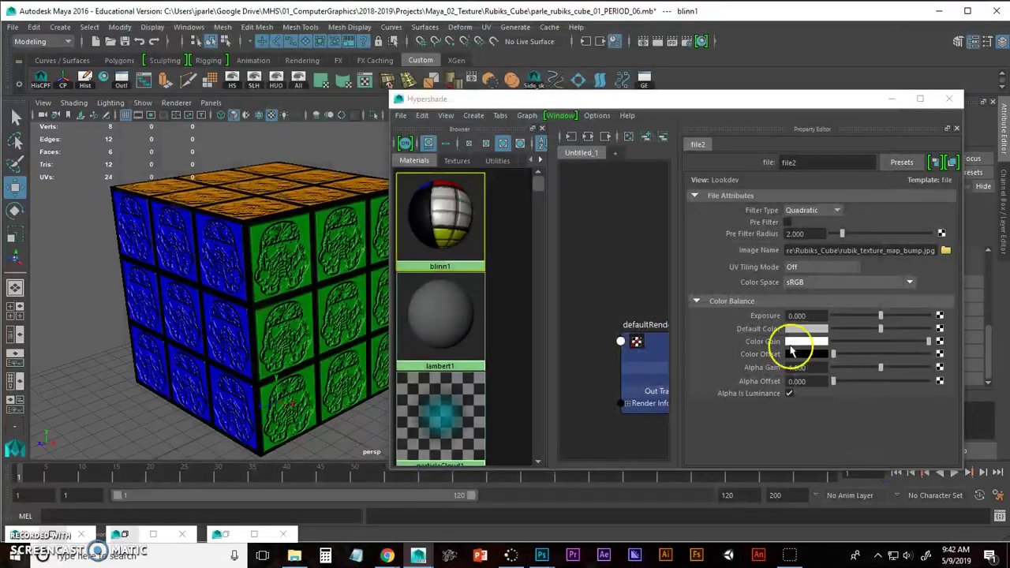
Step: Minimize the Hypershade and render the cube with the helmet-face bump map in the Render View
left_click(891, 98)
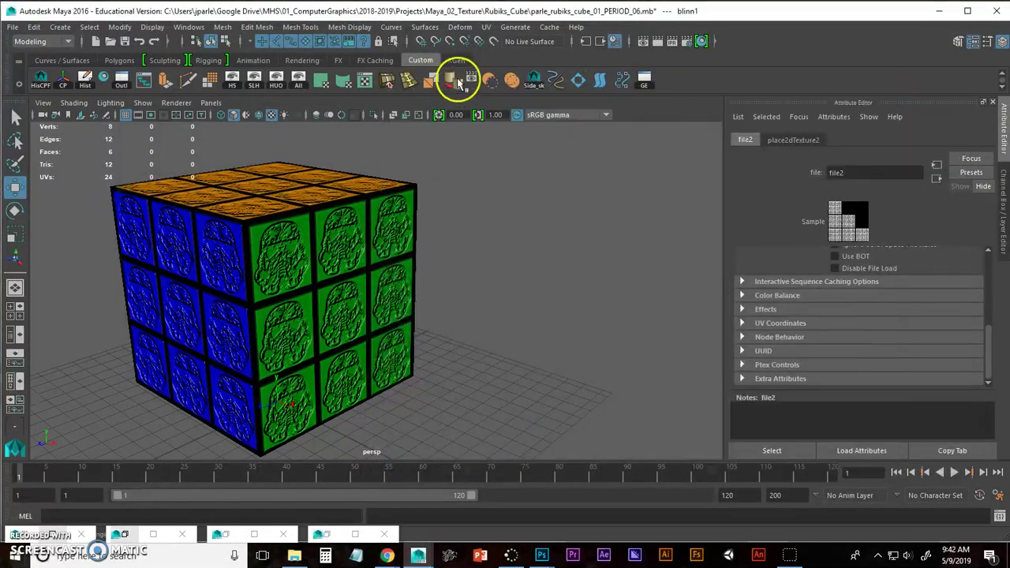
left_click(460, 78)
left_click(260, 101)
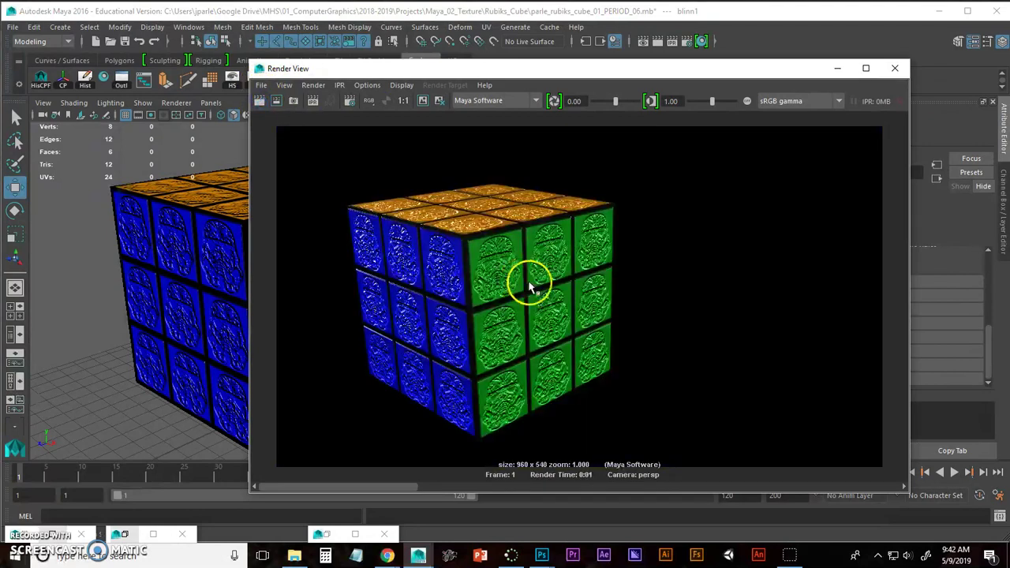